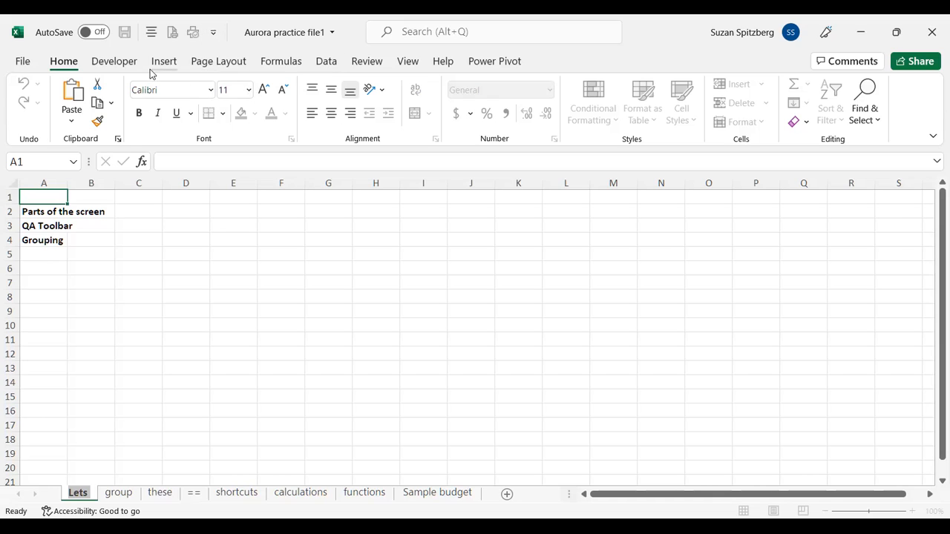
# Step: Customize the Quick Access Toolbar by removing Quick Print and adding Spelling
pyautogui.click(214, 35)
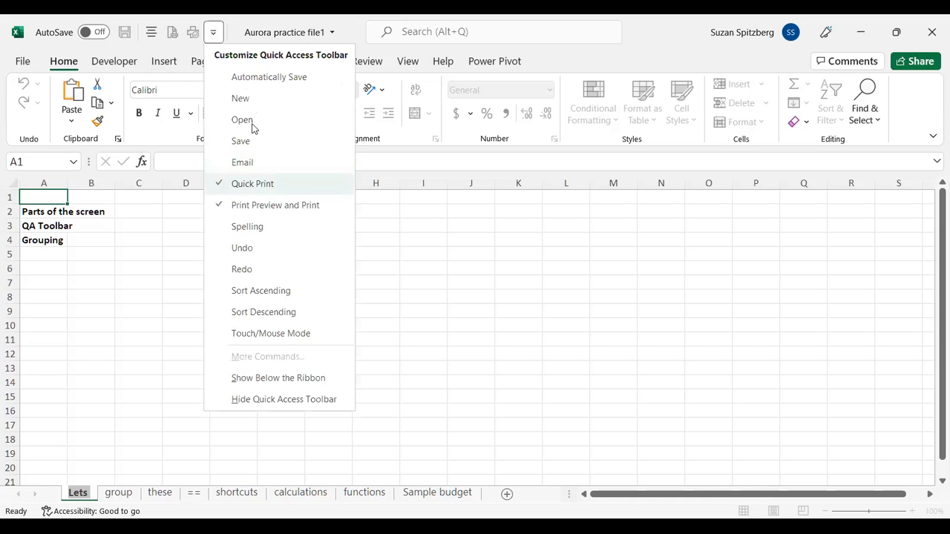
pyautogui.click(245, 183)
pyautogui.click(192, 34)
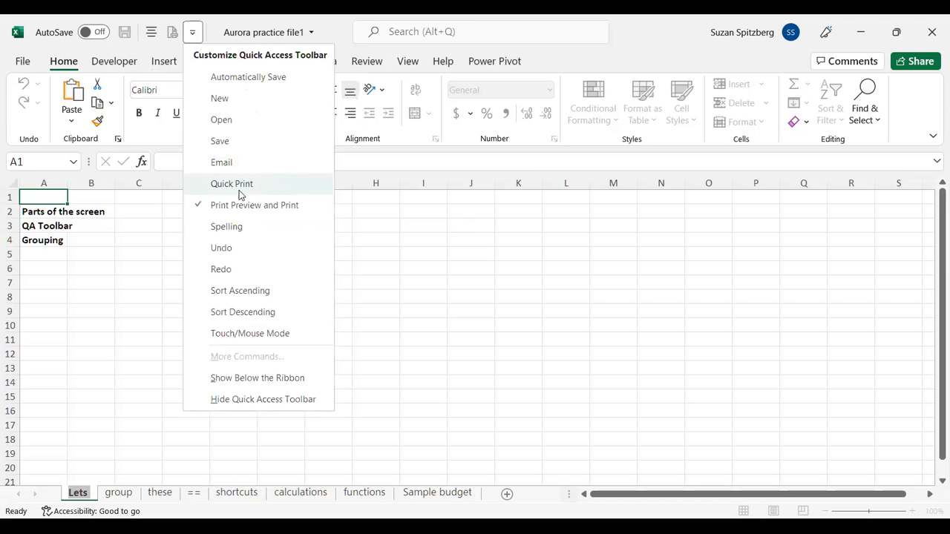
pyautogui.click(224, 228)
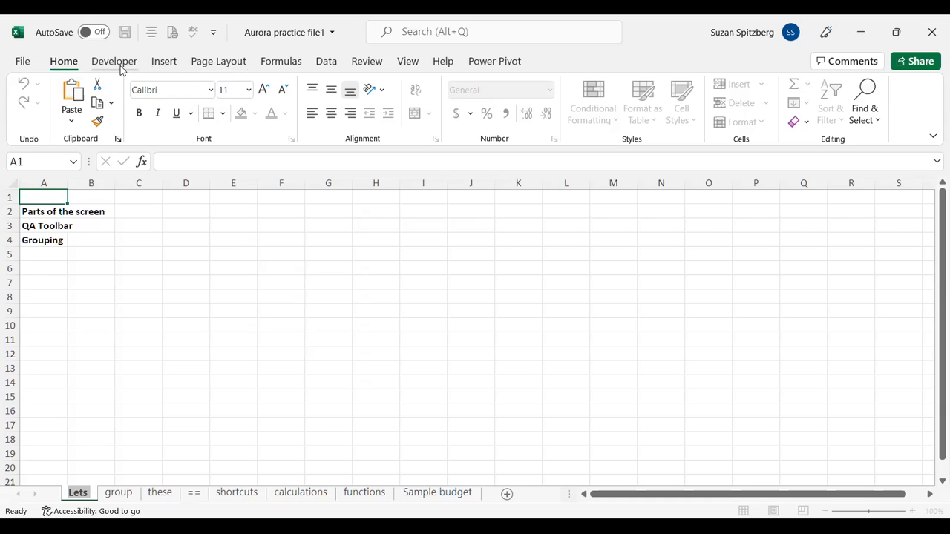
# Step: Look through the Insert and Formulas command groups with cell A2 selected, and return to the Home commands
pyautogui.click(162, 66)
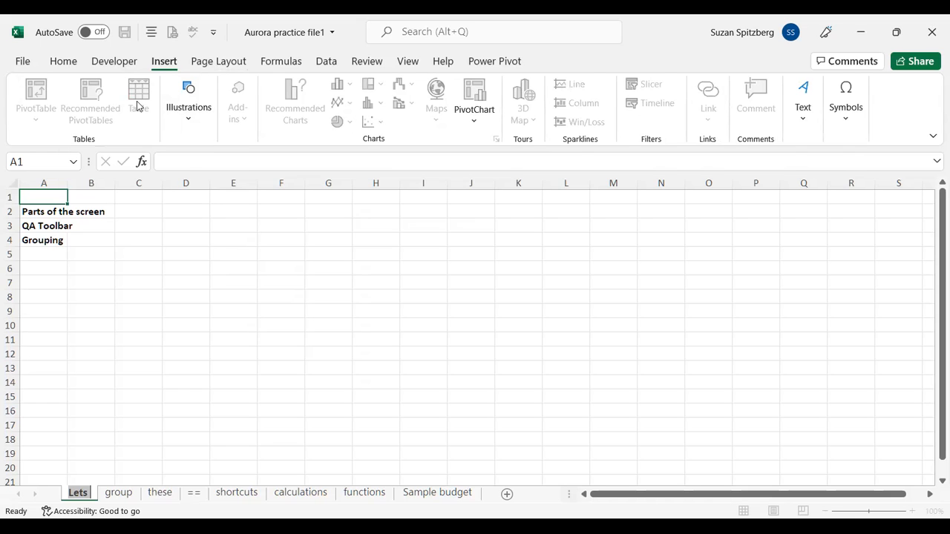
pyautogui.click(53, 214)
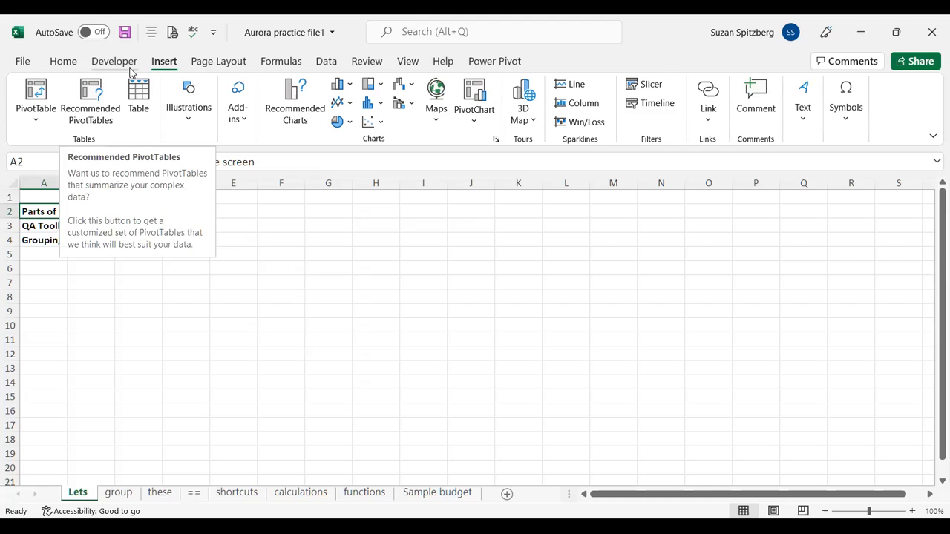
pyautogui.click(208, 64)
pyautogui.scroll(-1, 208, 66)
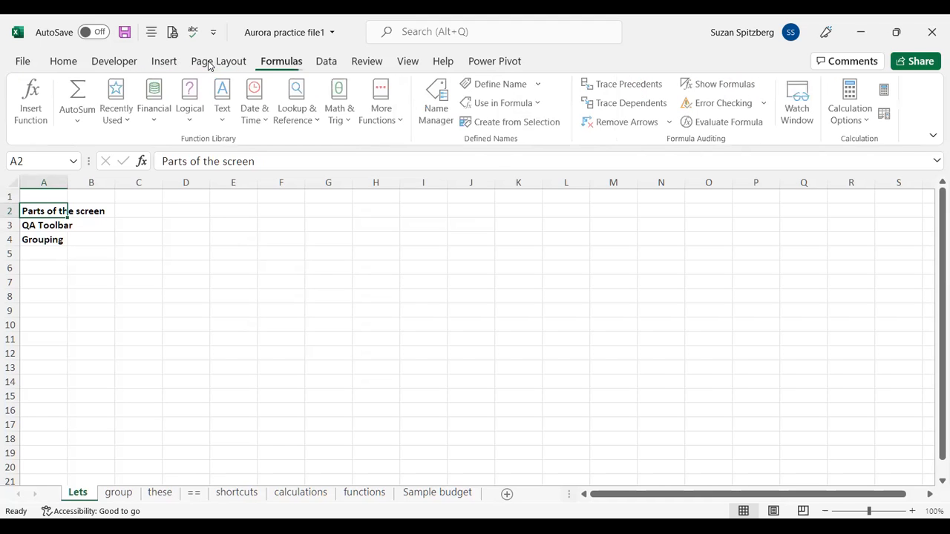
pyautogui.click(58, 64)
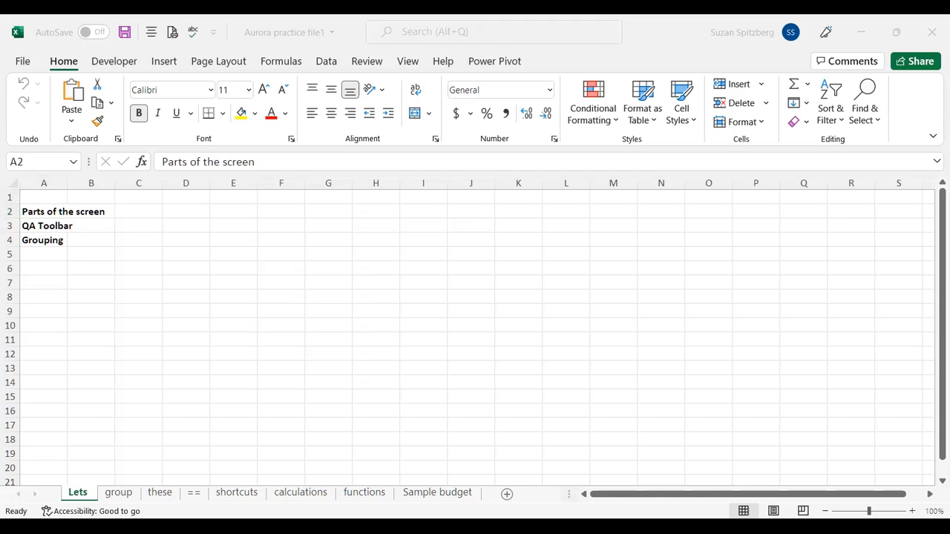
# Step: Examine the full font formatting options for cell A2 and close them without making changes
pyautogui.click(445, 443)
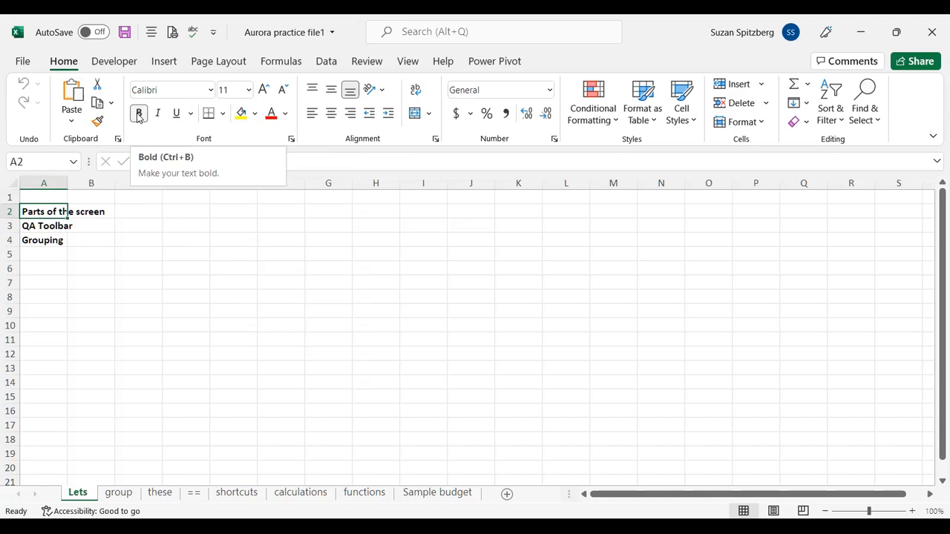
pyautogui.click(291, 139)
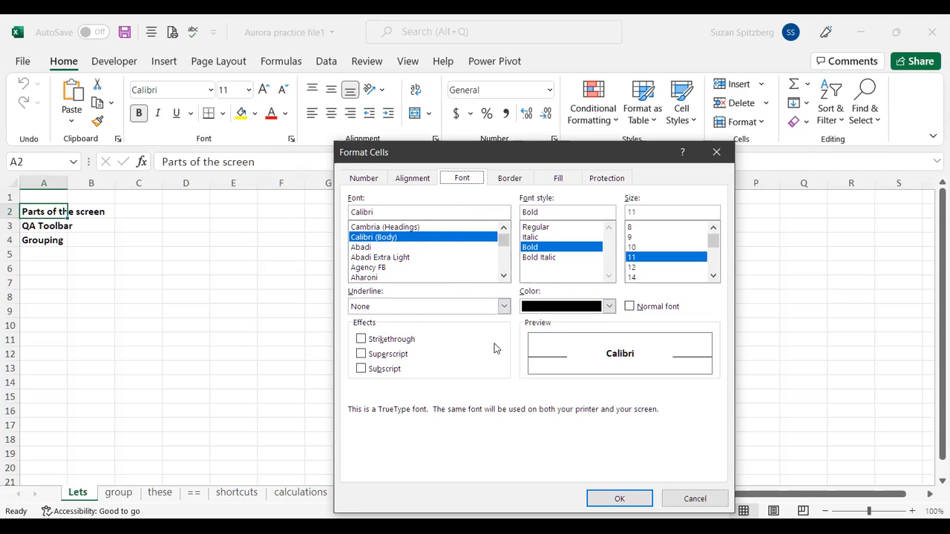
pyautogui.click(687, 505)
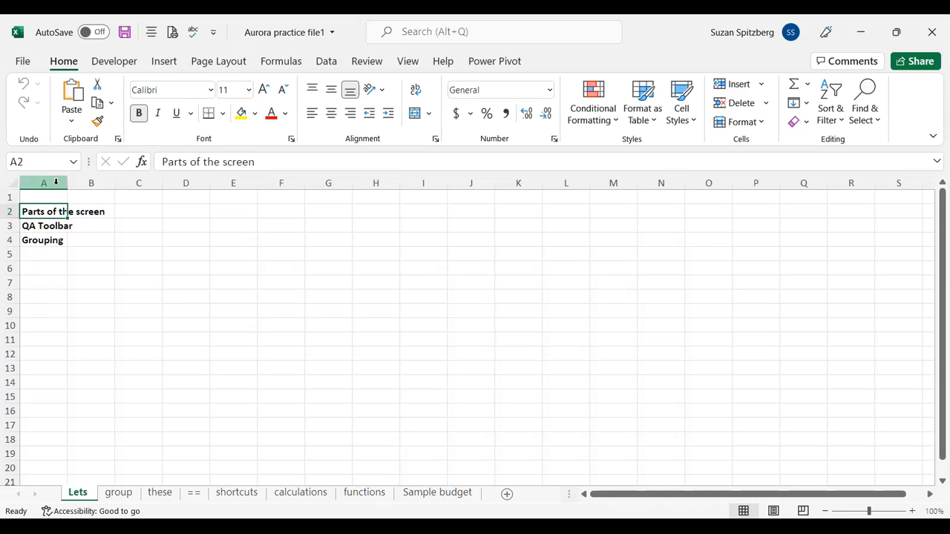
# Step: Move along row 1 from cell E1 to the last column of the sheet and return to cell A1
pyautogui.click(238, 199)
pyautogui.press('Right')
pyautogui.press('Right')
pyautogui.press('Right')
pyautogui.press('Right')
pyautogui.press('Right')
pyautogui.press('Right')
pyautogui.press('Right')
pyautogui.press('Right')
pyautogui.press('Right')
pyautogui.press('Right')
pyautogui.press('Right')
pyautogui.press('Right')
pyautogui.press('Right')
pyautogui.press('Right')
pyautogui.press('Right')
pyautogui.press('Right')
pyautogui.press('Right')
pyautogui.press('Right')
pyautogui.press('Right')
pyautogui.press('Right')
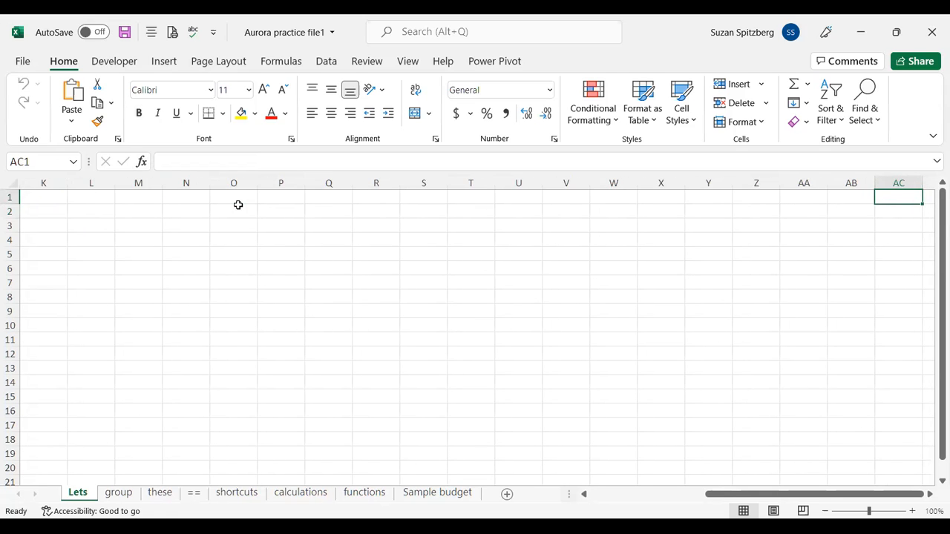
pyautogui.press('End')
pyautogui.press('Right')
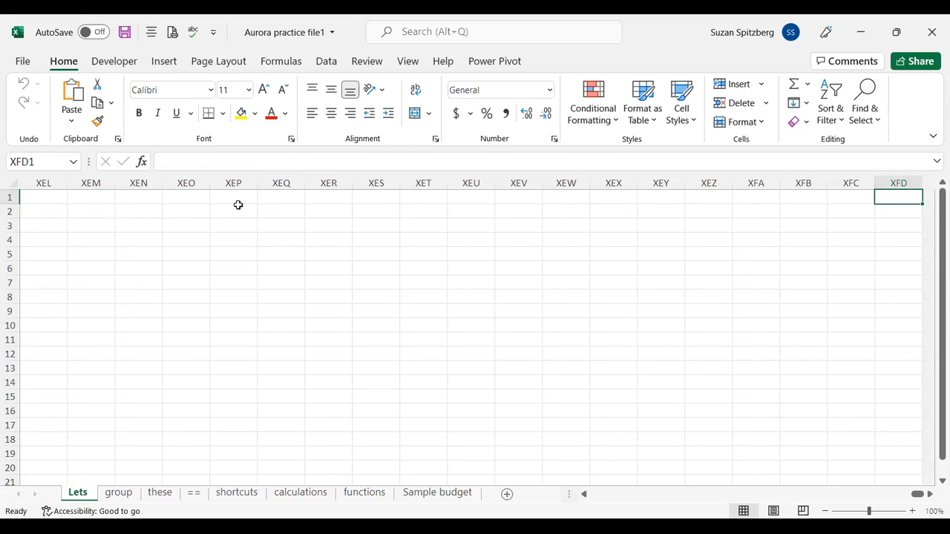
pyautogui.hotkey('ctrl', 'Home')
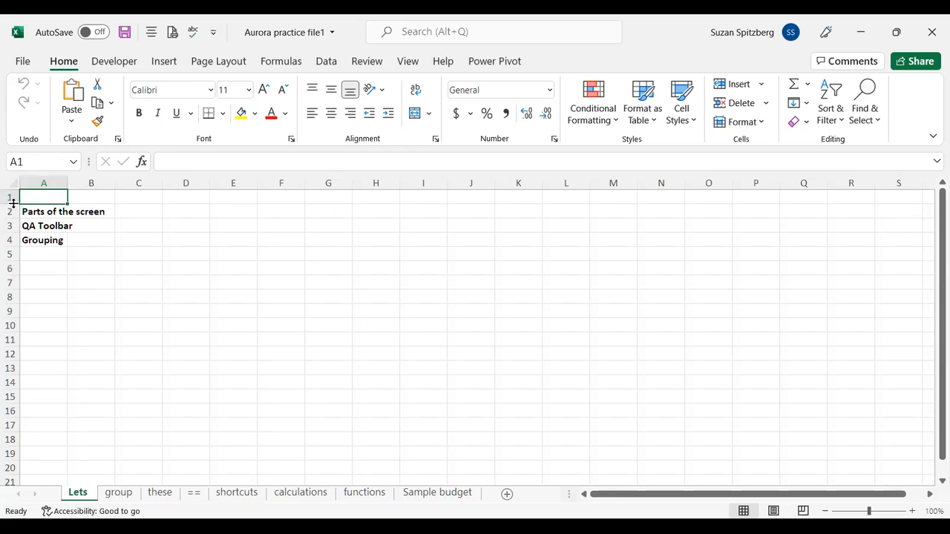
# Step: Select cell A6, jump down column A to the last row of the sheet and return to cell A1
pyautogui.click(45, 268)
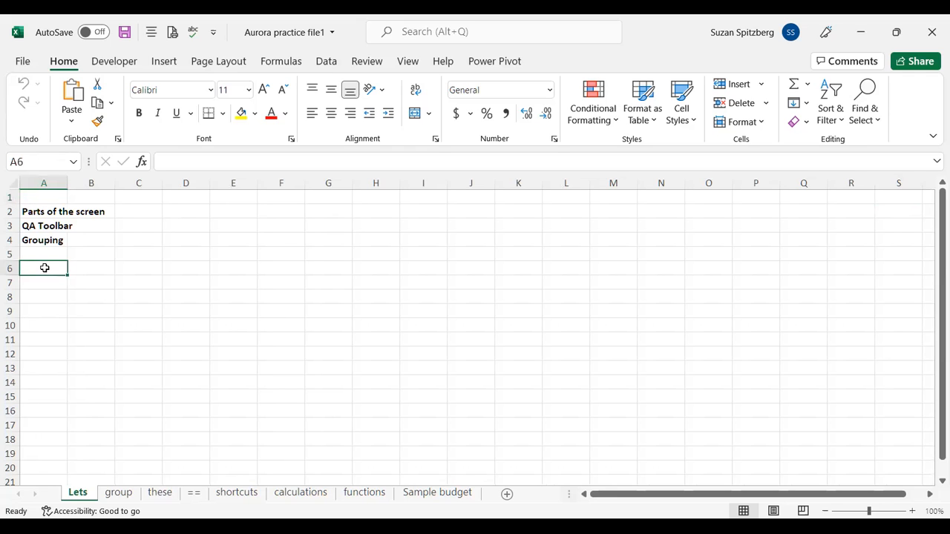
pyautogui.press('End')
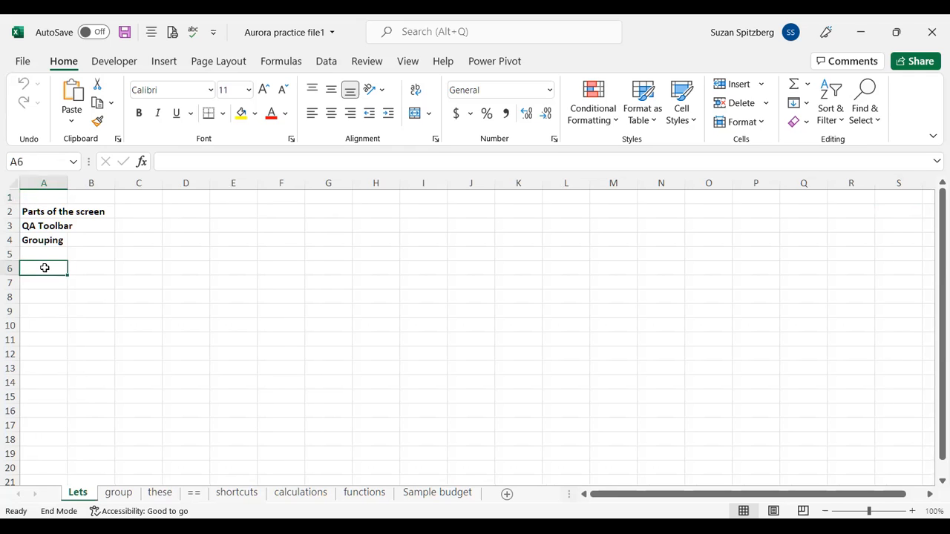
pyautogui.press('Down')
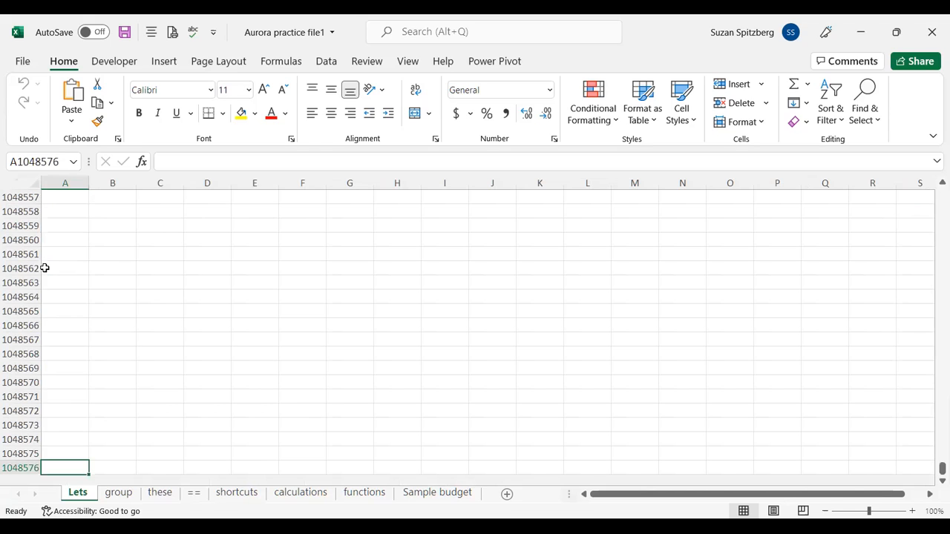
pyautogui.press('Up')
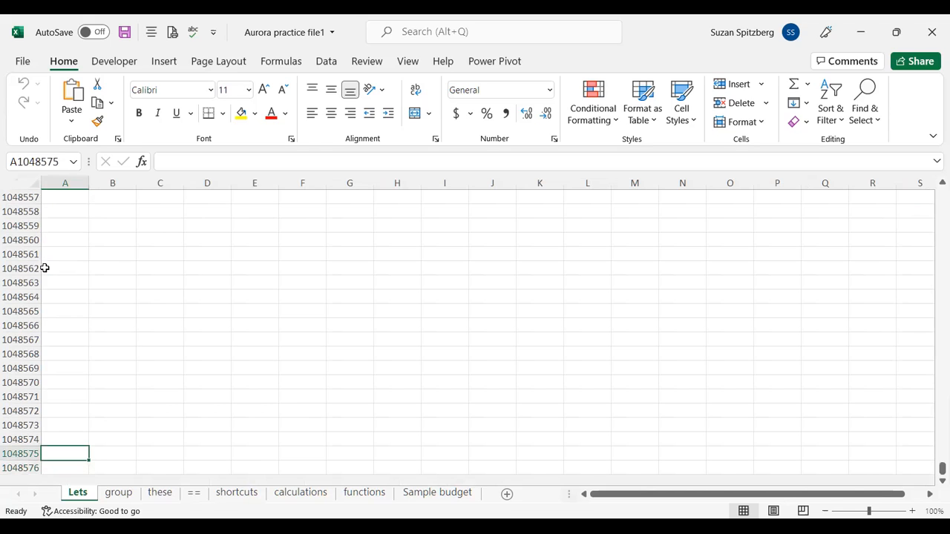
pyautogui.hotkey('ctrl', 'Home')
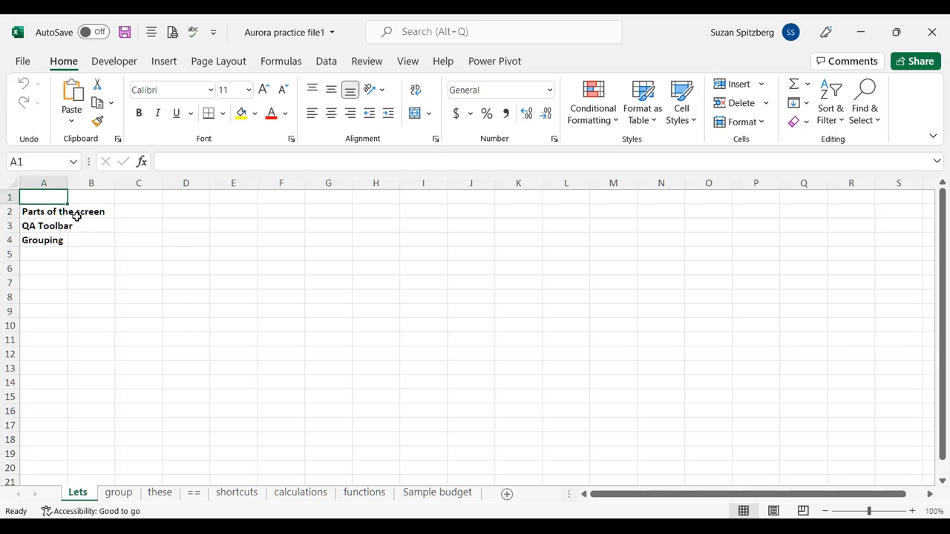
# Step: Select cell D5, and go to cell F5 by entering its cell reference
pyautogui.click(188, 254)
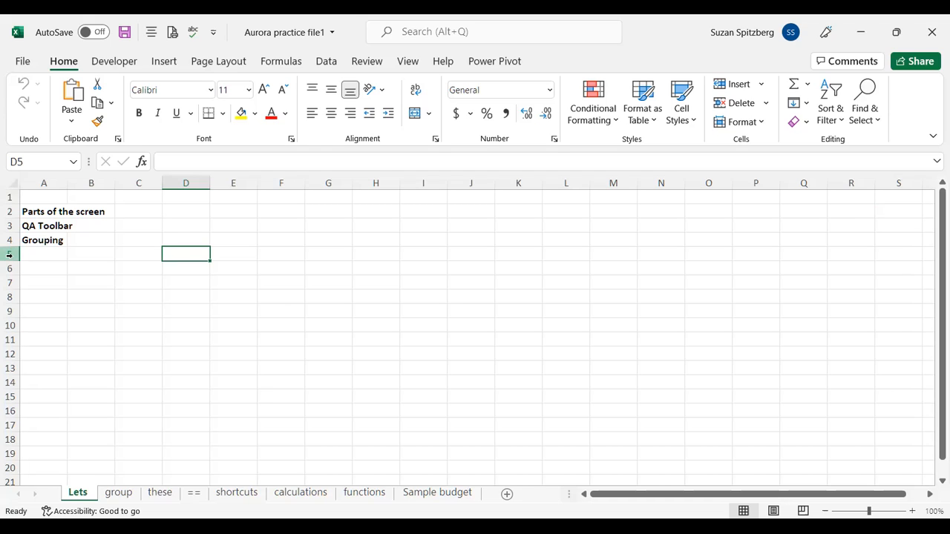
pyautogui.click(40, 161)
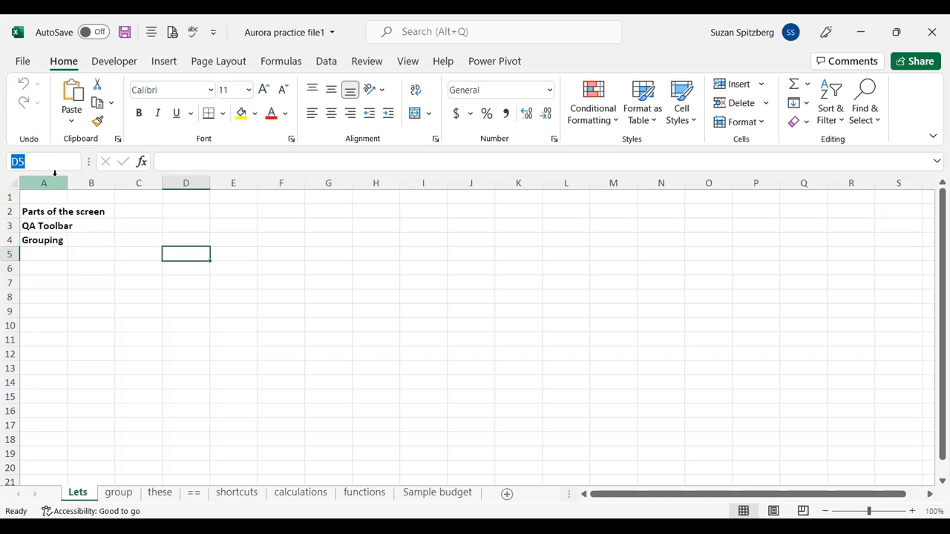
pyautogui.write('F5')
pyautogui.press('Return')
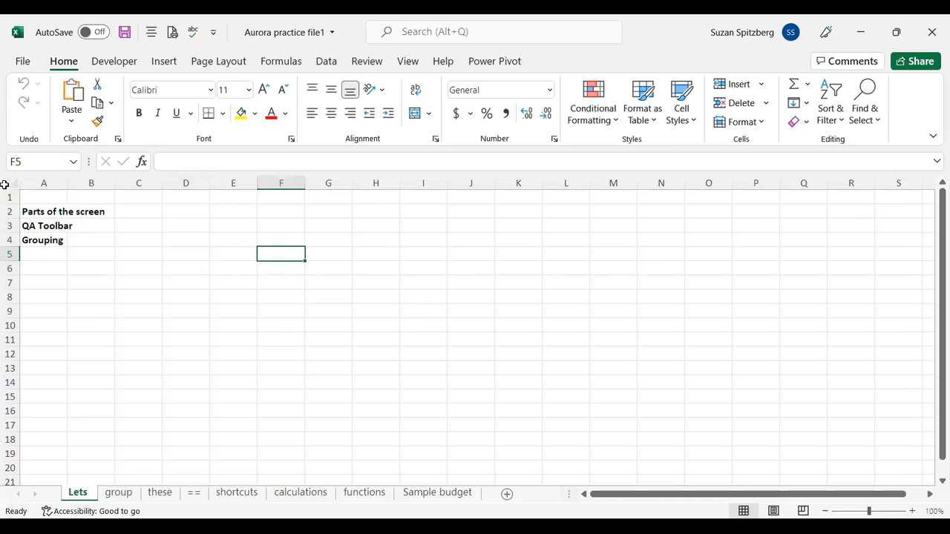
# Step: Go to cell T15 and back to cell A1 by entering their cell references
pyautogui.click(48, 159)
pyautogui.write('t15')
pyautogui.press('Return')
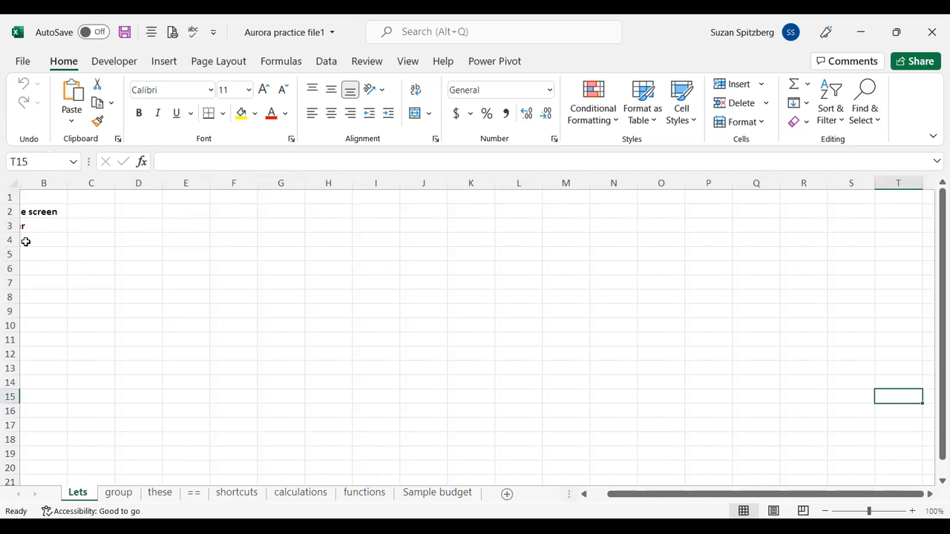
pyautogui.click(38, 165)
pyautogui.write('a1')
pyautogui.press('Return')
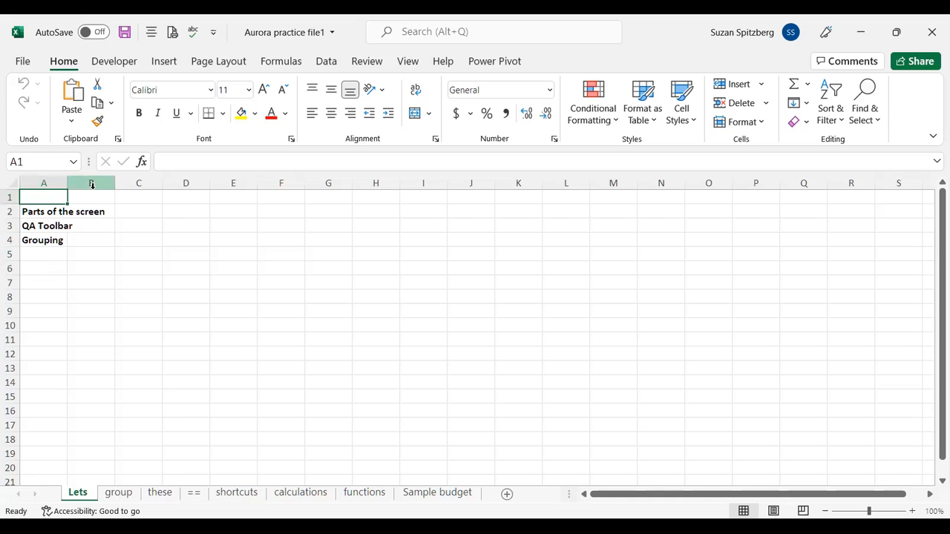
pyautogui.click(199, 253)
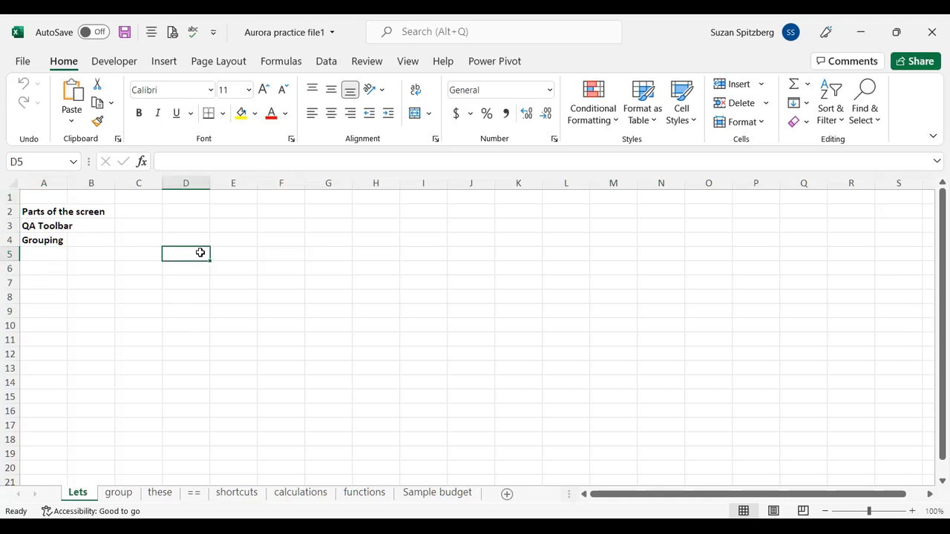
pyautogui.click(367, 253)
pyautogui.click(165, 297)
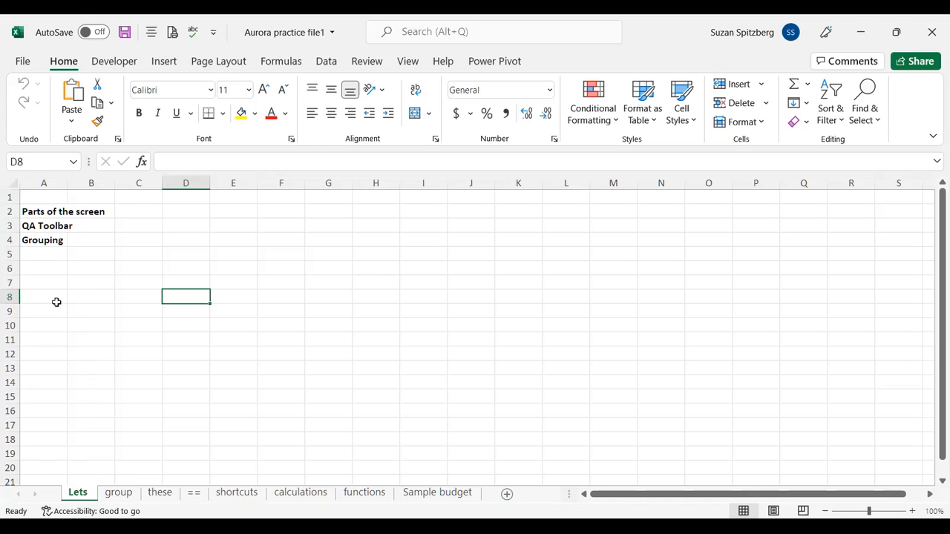
# Step: Select cell A8 on the Lets sheet and group the sheets Lets, group and these
pyautogui.click(54, 298)
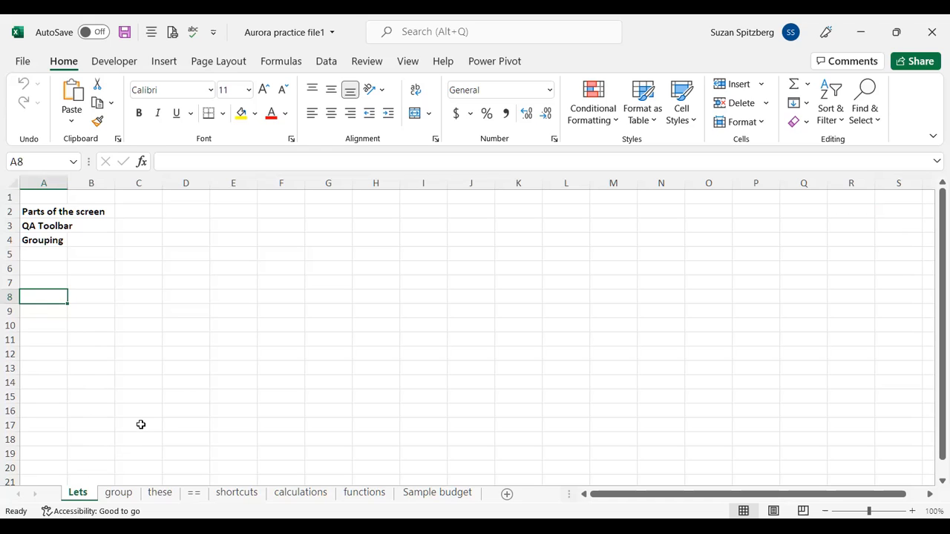
pyautogui.keyDown('ctrl'); pyautogui.click(120, 496); pyautogui.keyUp('ctrl')
pyautogui.keyDown('ctrl'); pyautogui.click(151, 498); pyautogui.keyUp('ctrl')
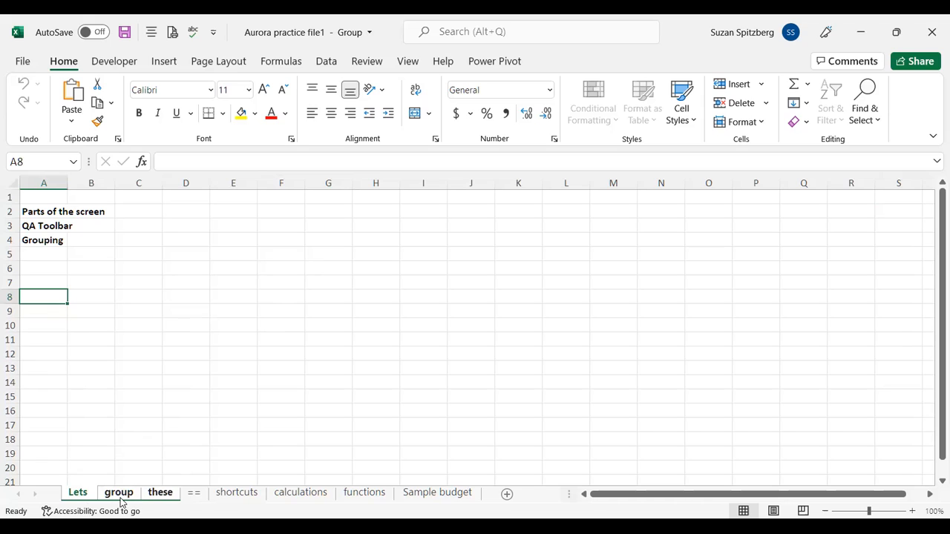
pyautogui.keyDown('ctrl'); pyautogui.click(160, 492); pyautogui.keyUp('ctrl')
# Step: Enter "Hello How are you?" in cell A8 of the grouped sheets
pyautogui.write('Hel')
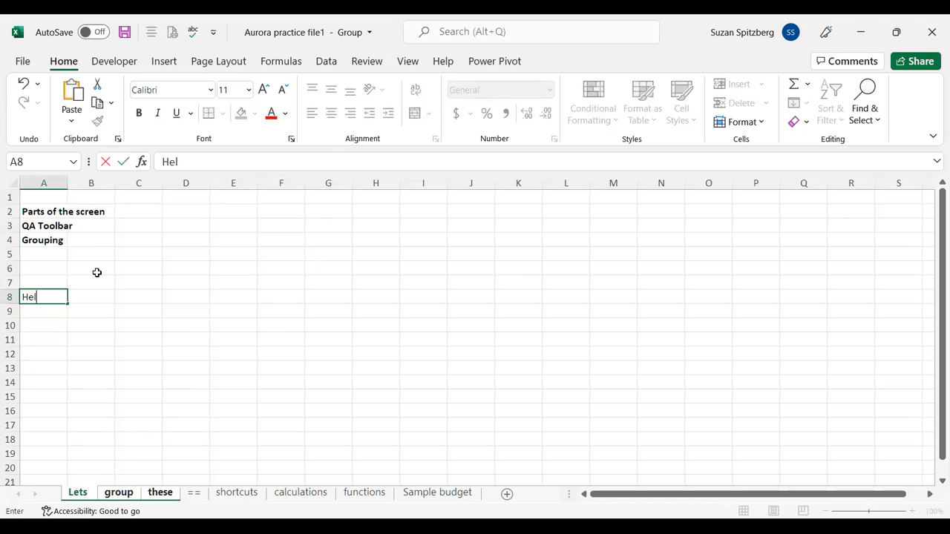
pyautogui.write('lo  How are you?')
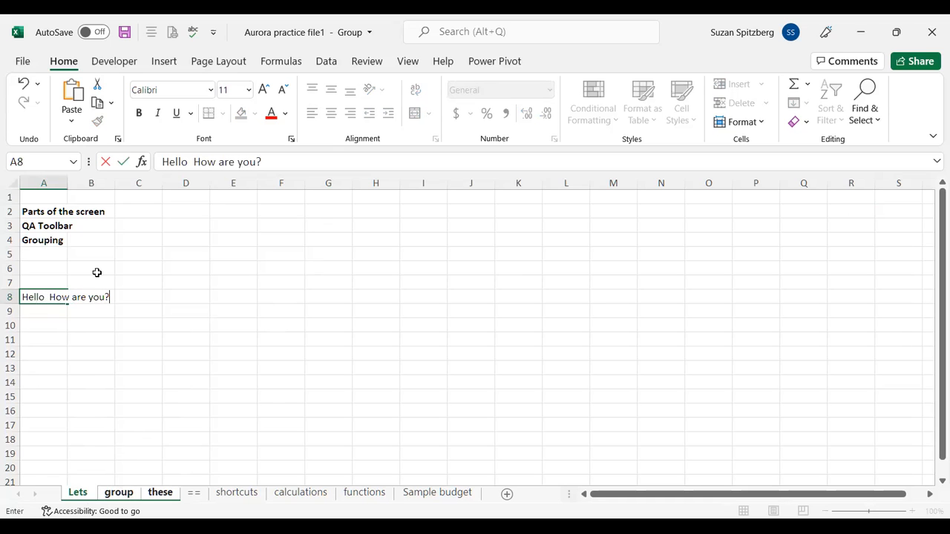
pyautogui.press('Return')
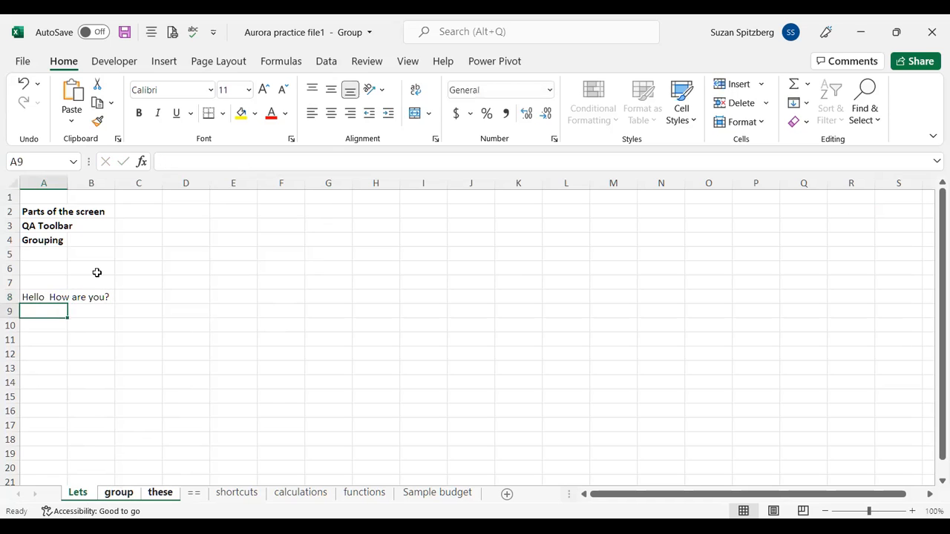
# Step: Check cell A8 on the group and these sheets, and return to the Lets sheet
pyautogui.click(121, 494)
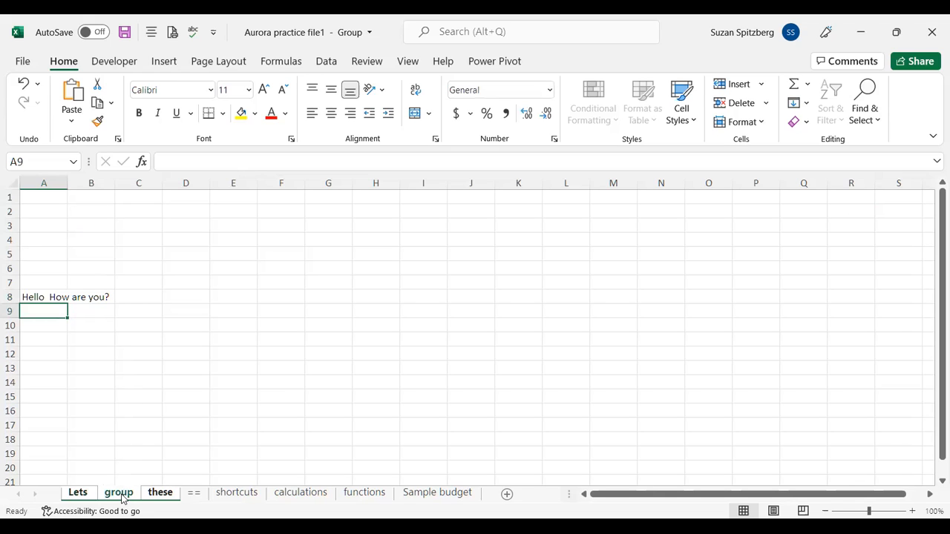
pyautogui.click(159, 494)
pyautogui.click(290, 339)
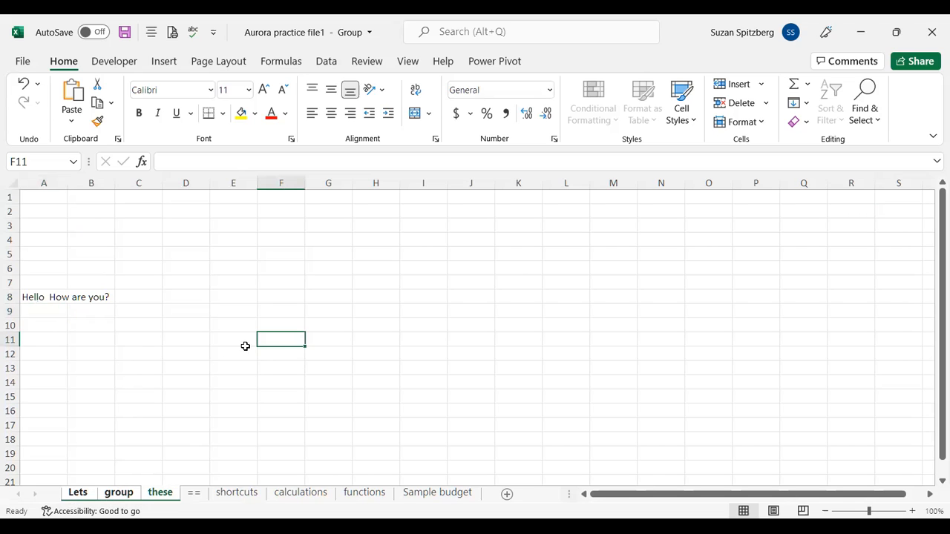
pyautogui.click(78, 496)
pyautogui.click(290, 326)
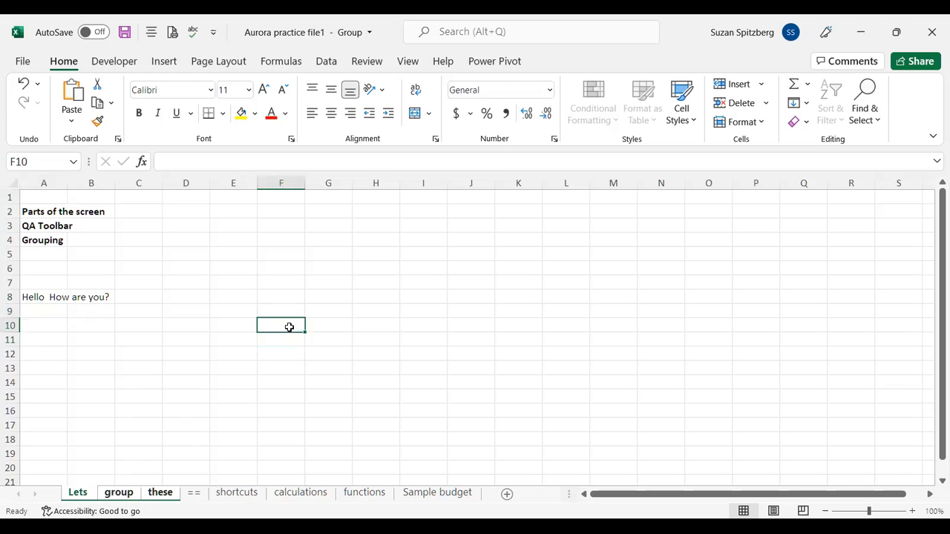
# Step: Ungroup the sheets Lets, group and these
pyautogui.rightClick(115, 496)
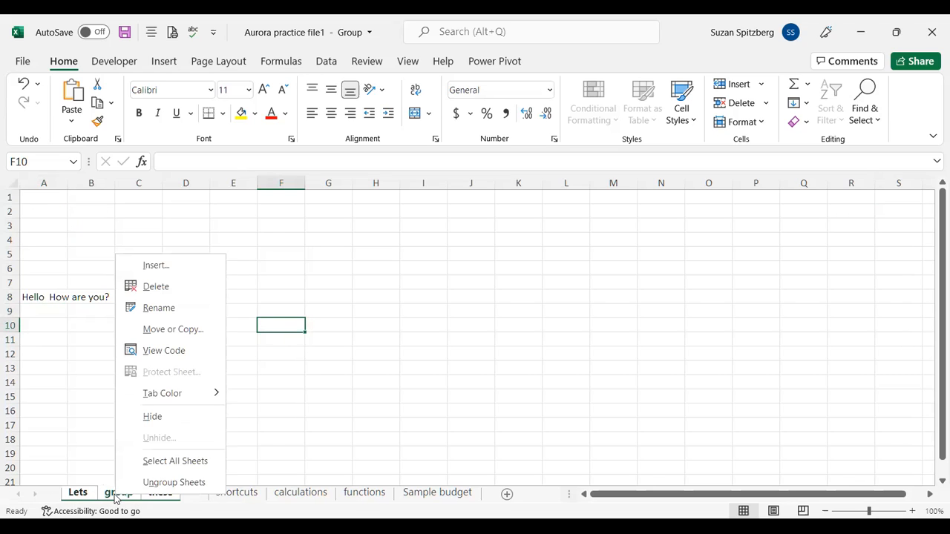
pyautogui.click(170, 483)
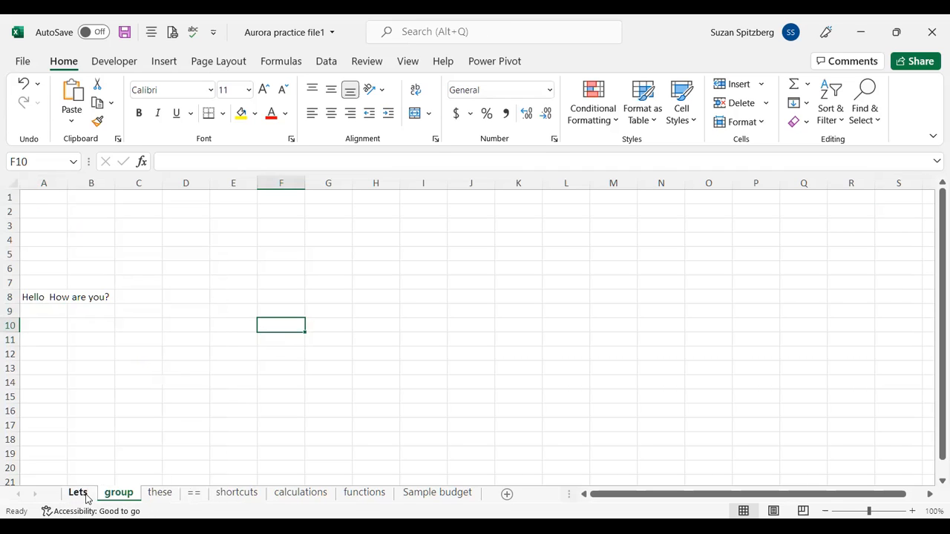
# Step: Compare the contents of the Lets, group and these sheets, and select cell A10 on the Lets sheet
pyautogui.click(78, 494)
pyautogui.click(120, 495)
pyautogui.click(75, 495)
pyautogui.click(119, 495)
pyautogui.click(151, 495)
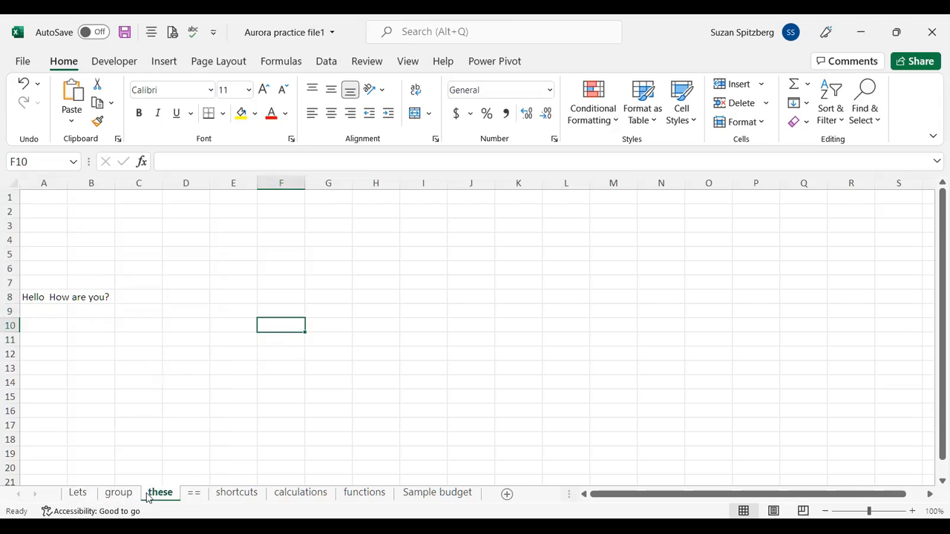
pyautogui.click(74, 496)
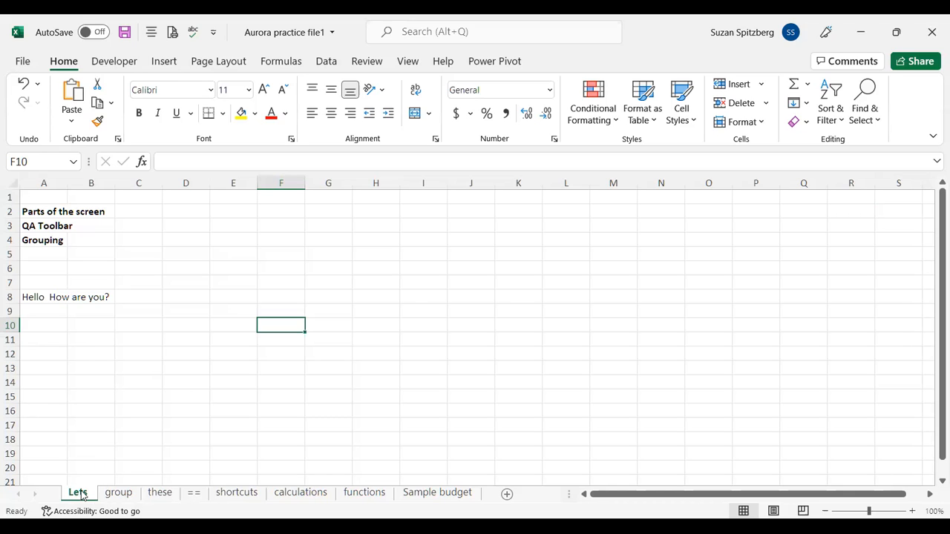
pyautogui.click(37, 324)
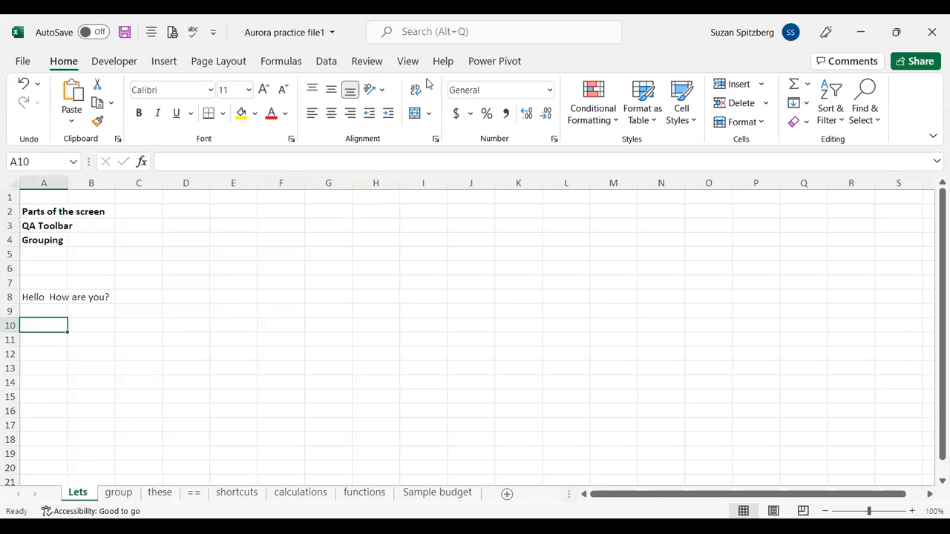
pyautogui.hotkey('alt', 'Tab')
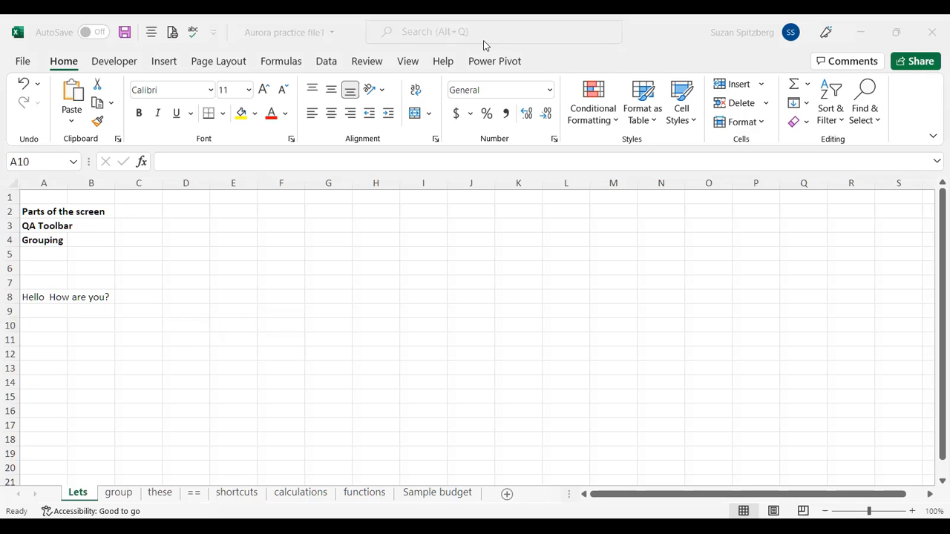
# Step: On the shortcuts sheet, fill the weekday series from cells A1 and A2 across to column H
pyautogui.click(229, 496)
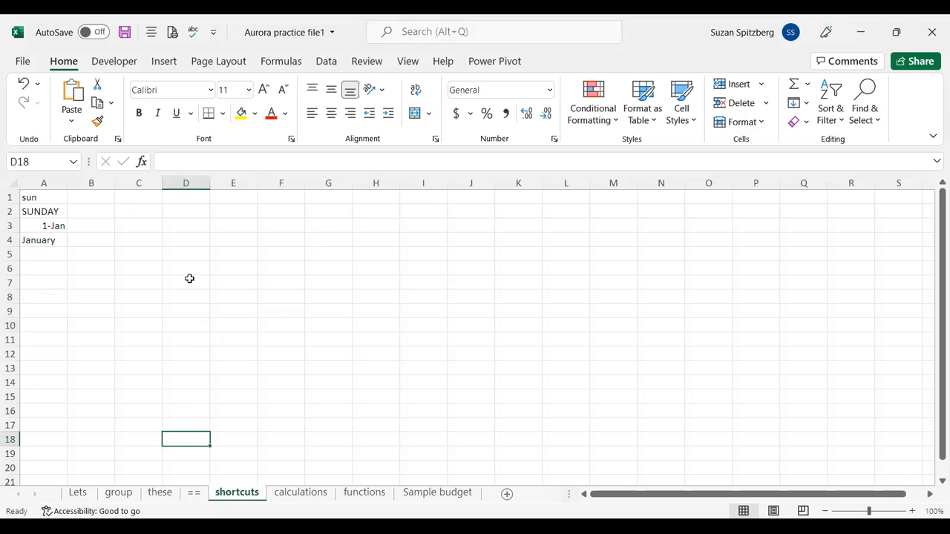
pyautogui.click(42, 197)
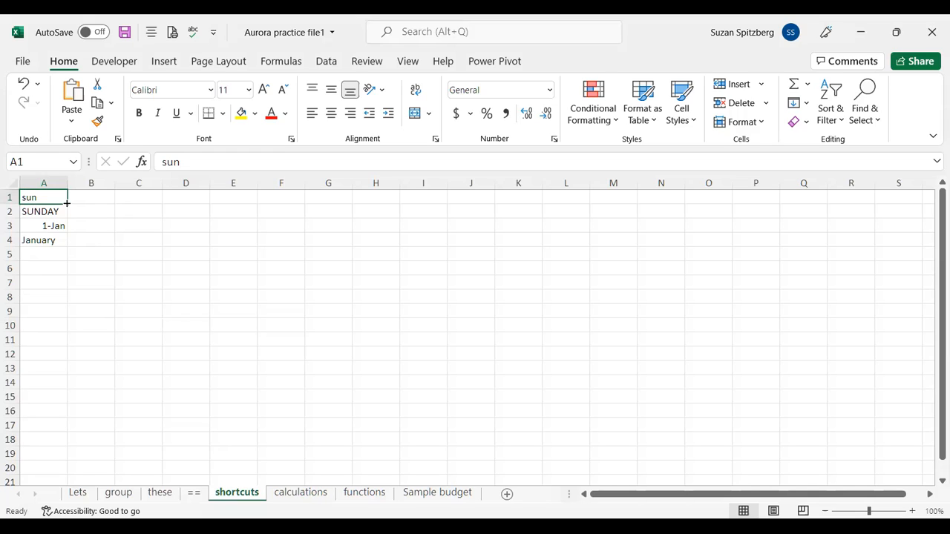
pyautogui.moveTo(67, 202); pyautogui.dragTo(66, 203)
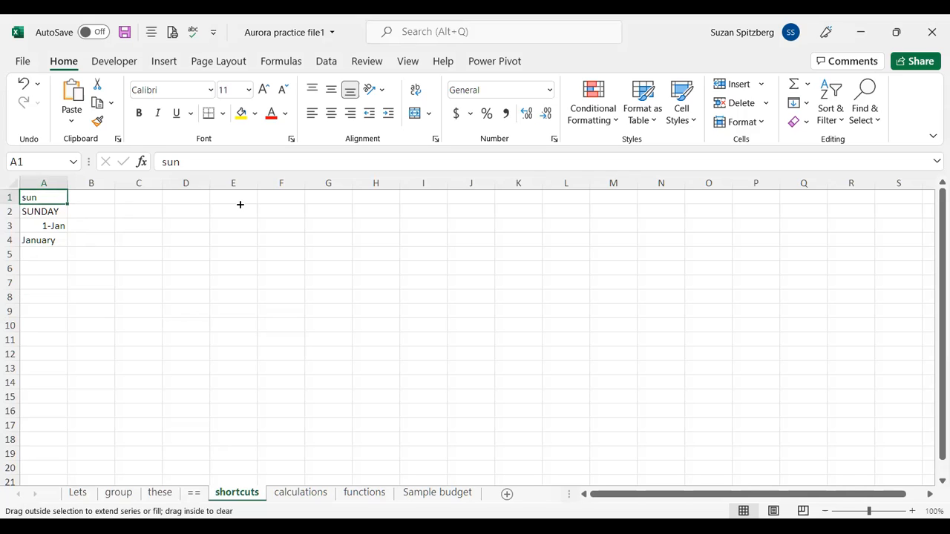
pyautogui.moveTo(386, 203); pyautogui.dragTo(395, 203)
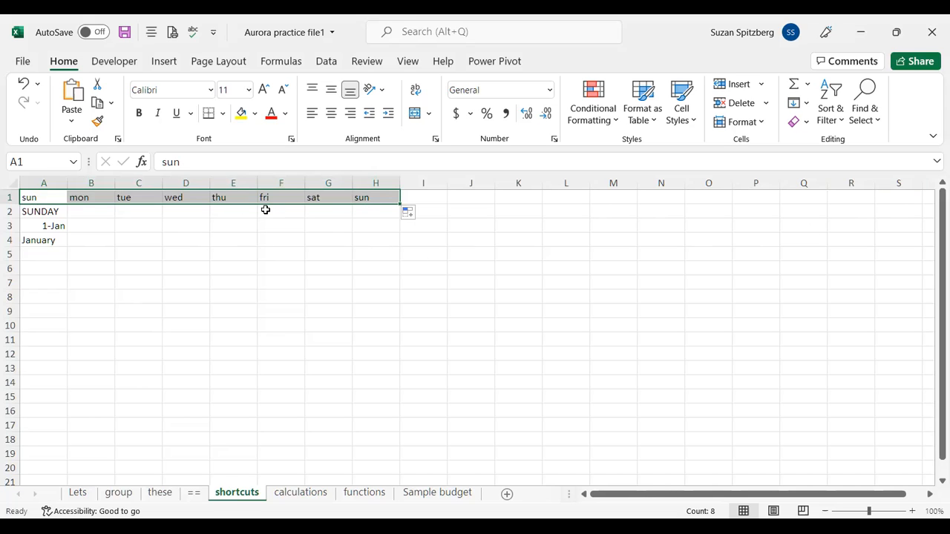
pyautogui.click(46, 215)
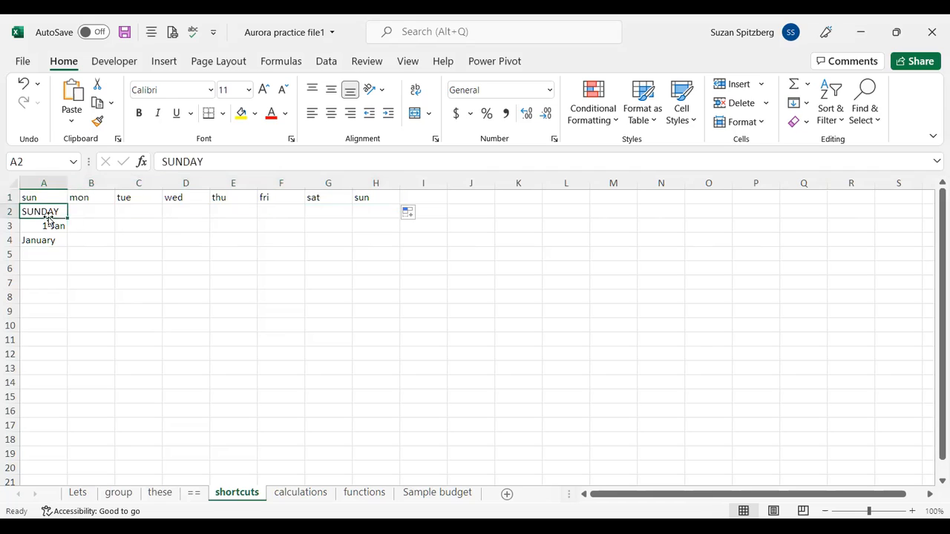
pyautogui.moveTo(68, 220); pyautogui.dragTo(381, 220)
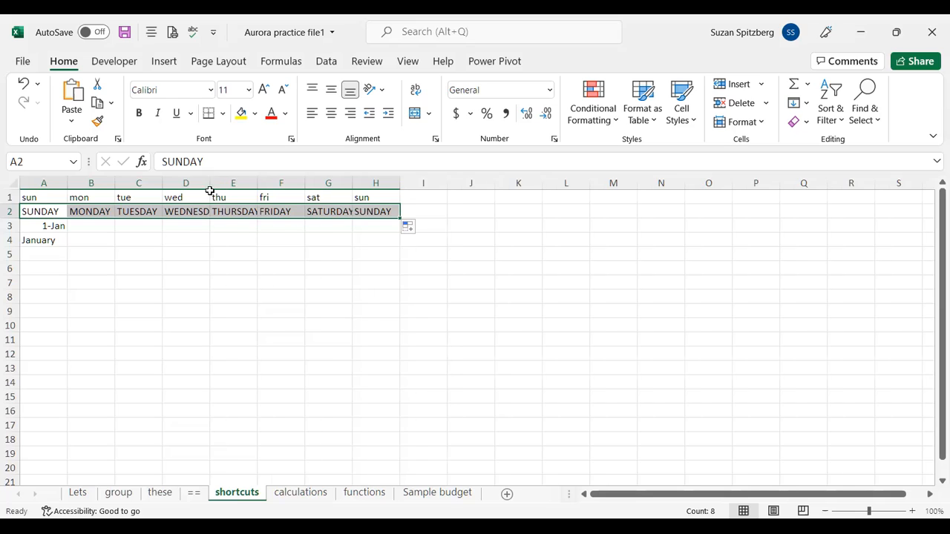
# Step: Autofit the widths of columns D, G and E to fit the full weekday names
pyautogui.doubleClick(211, 184)
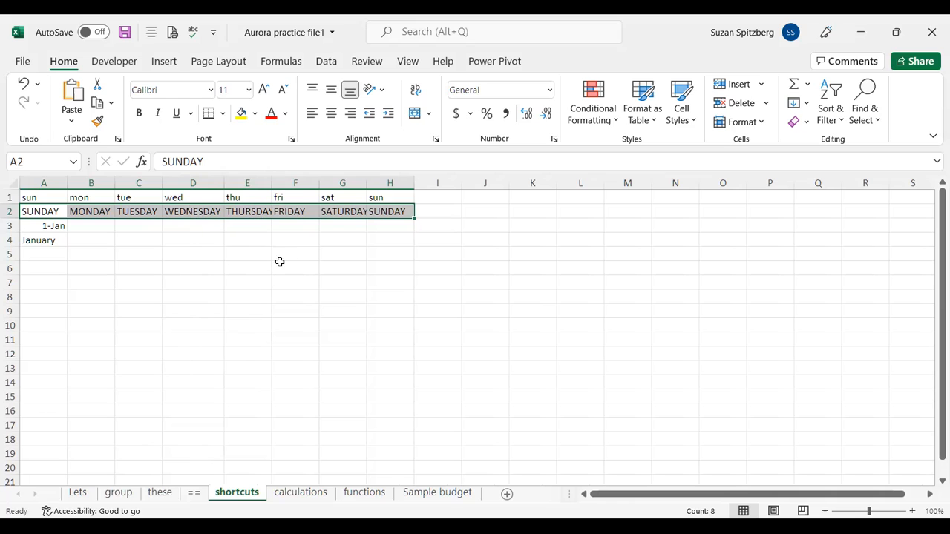
pyautogui.doubleClick(367, 182)
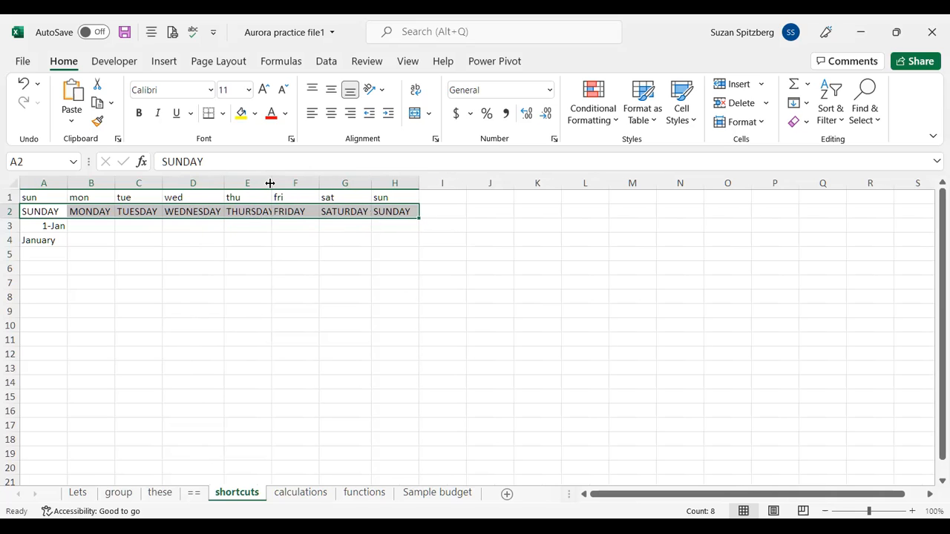
pyautogui.doubleClick(271, 182)
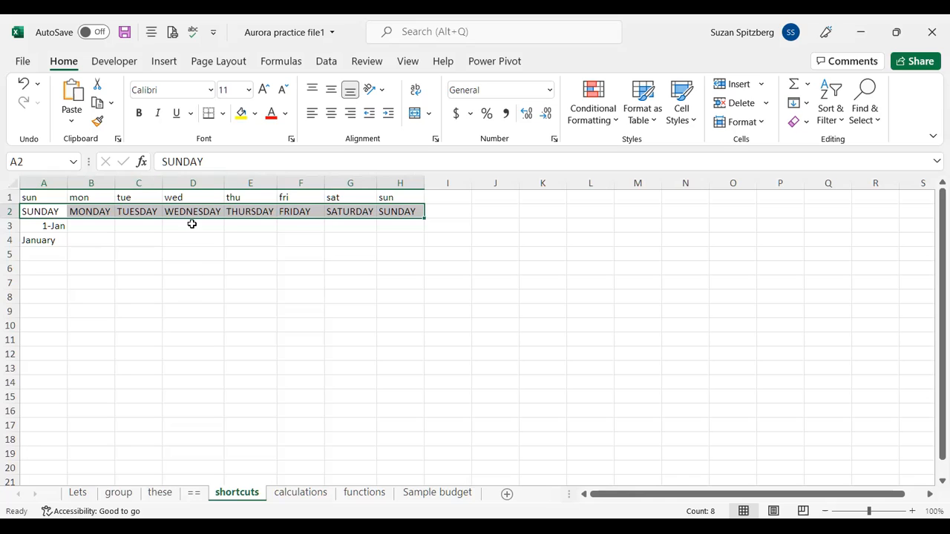
# Step: Fill the date series from A3 and the month series from A4 across to column H
pyautogui.click(39, 227)
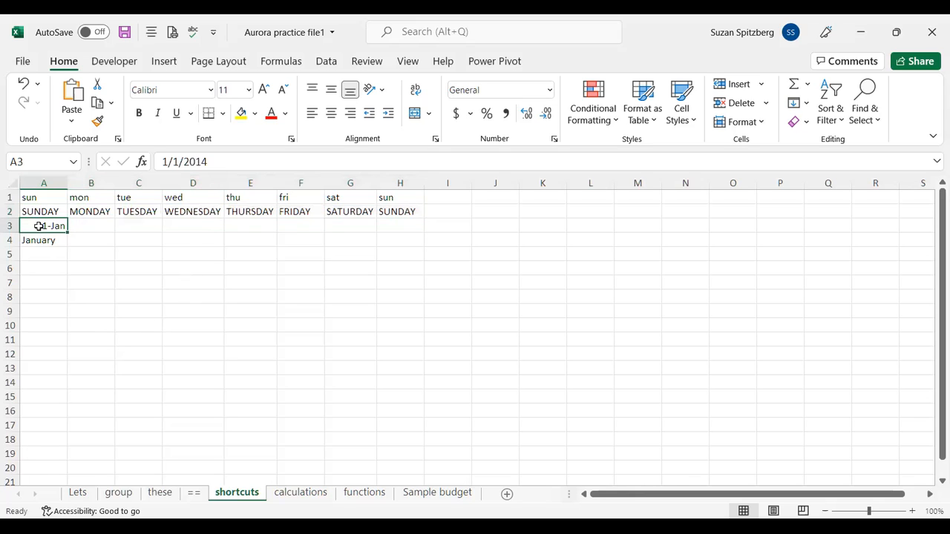
pyautogui.moveTo(66, 233); pyautogui.dragTo(408, 233)
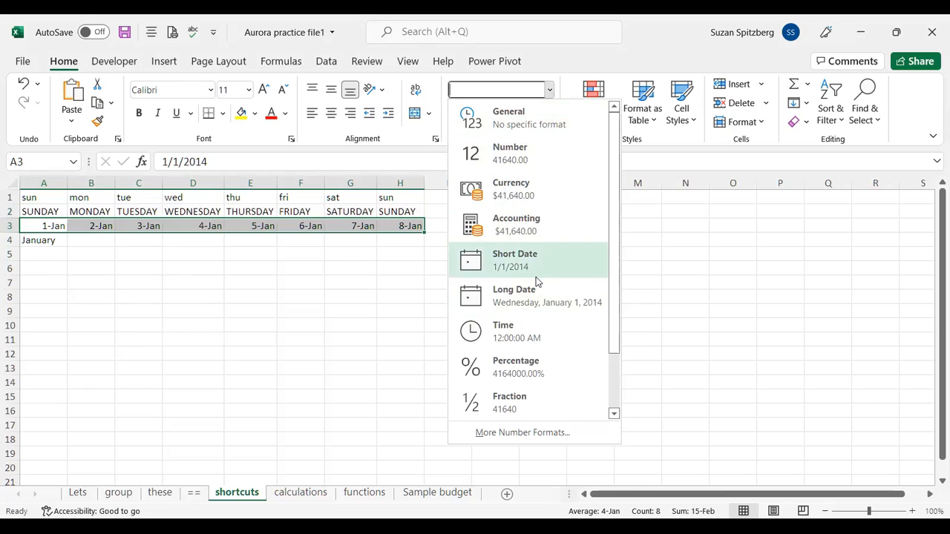
pyautogui.click(657, 281)
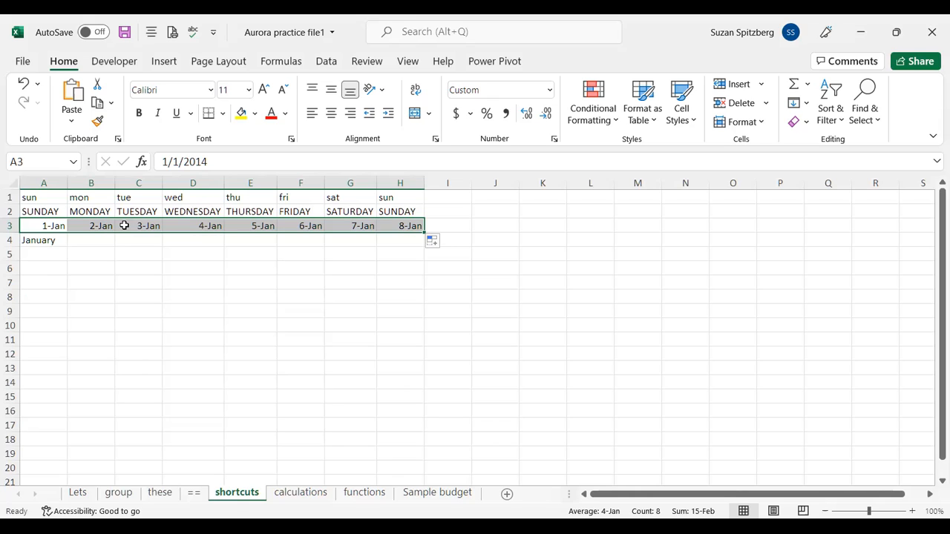
pyautogui.click(30, 240)
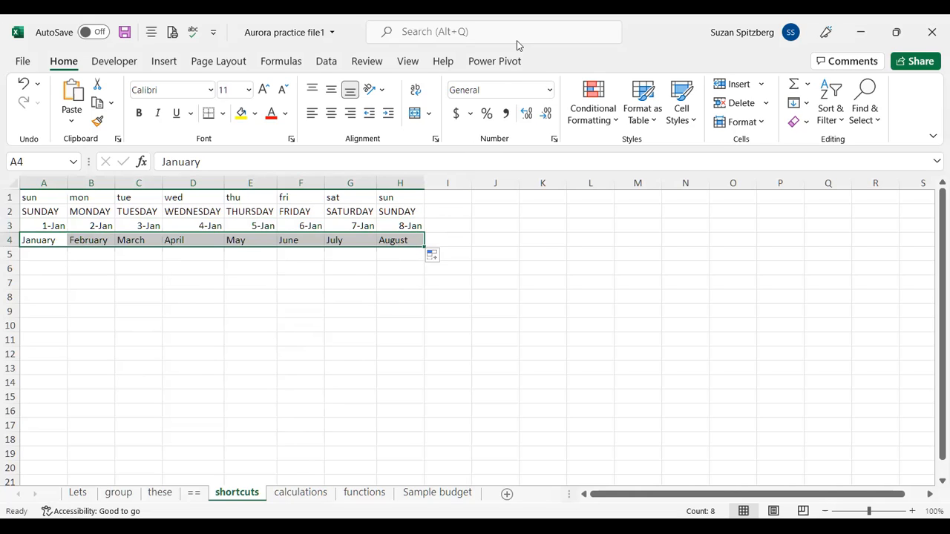
# Step: On the calculations sheet, merge and center the Calculations and Charting titles, each across columns A to F of its row
pyautogui.click(297, 494)
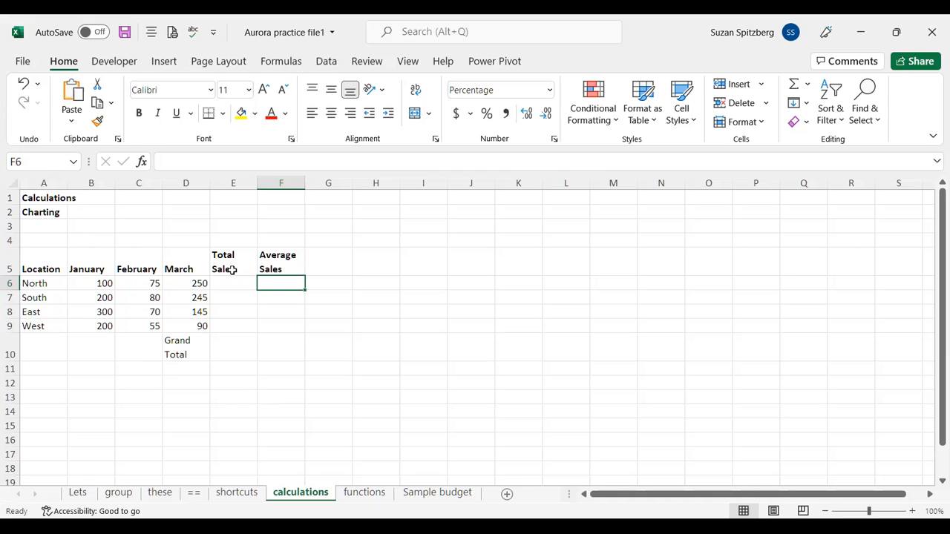
pyautogui.click(40, 196)
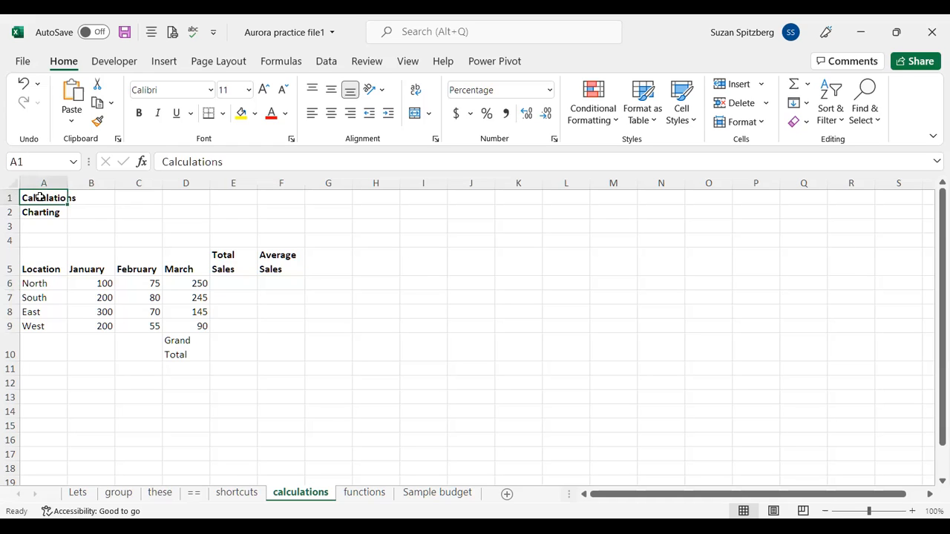
pyautogui.moveTo(40, 196); pyautogui.dragTo(272, 203)
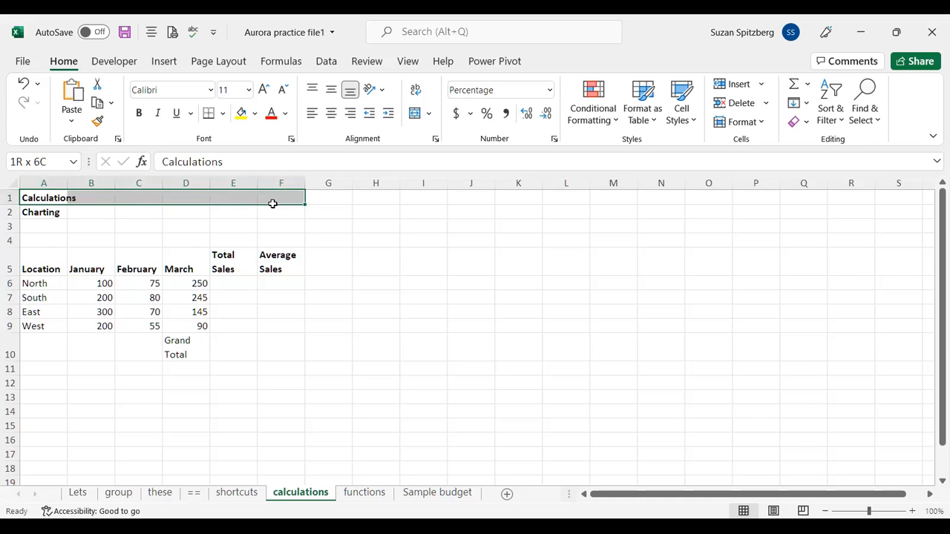
pyautogui.moveTo(272, 203); pyautogui.dragTo(273, 204)
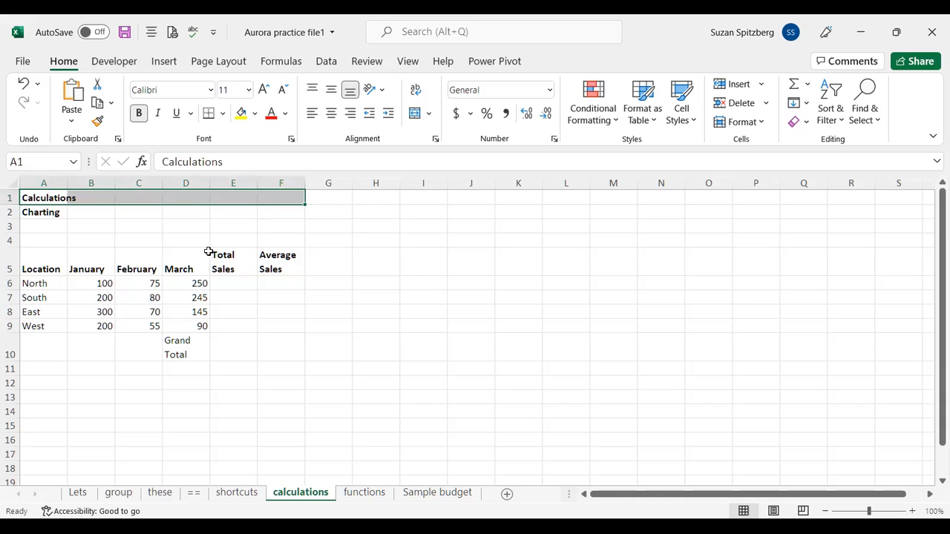
pyautogui.click(414, 115)
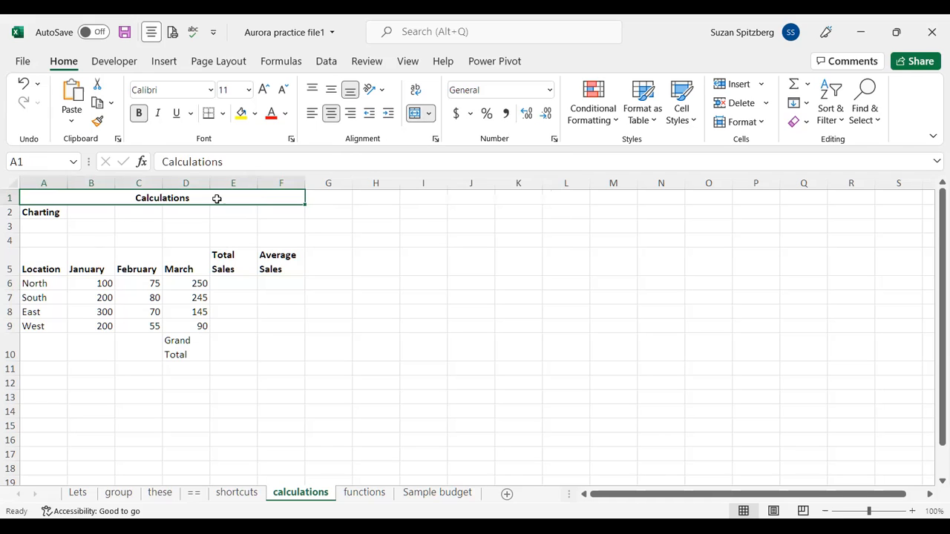
pyautogui.moveTo(34, 213); pyautogui.dragTo(268, 215)
pyautogui.click(415, 113)
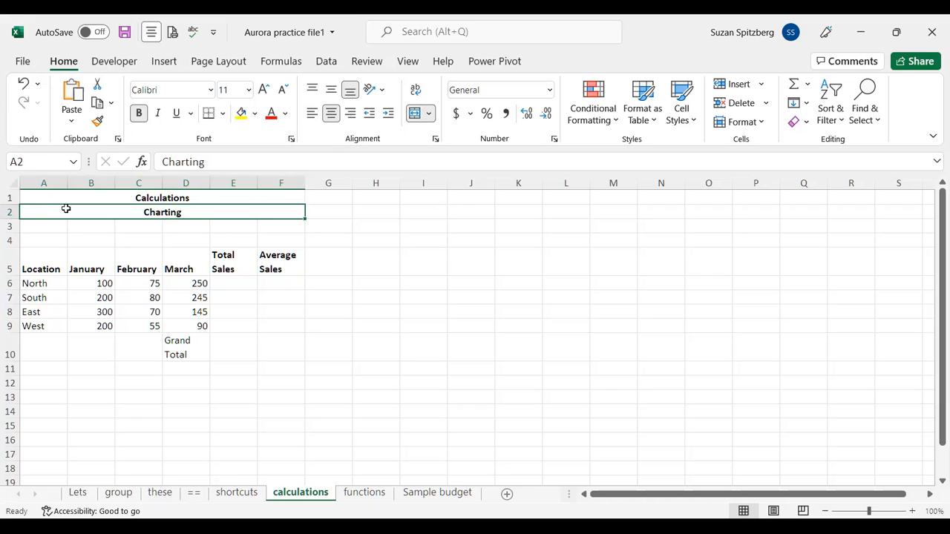
pyautogui.moveTo(43, 195); pyautogui.dragTo(48, 213)
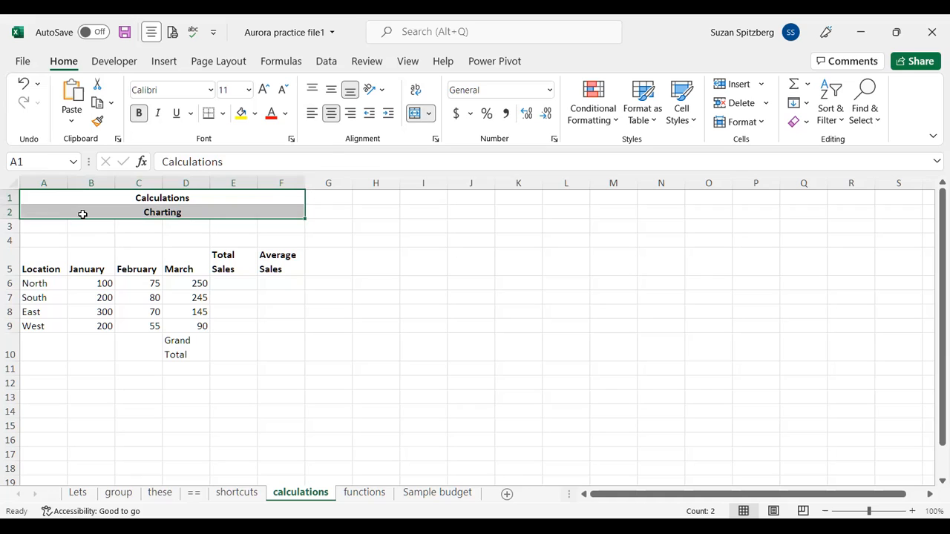
# Step: Total the North sales in cell E6 with the fixed-number formula =100+75+250
pyautogui.click(228, 285)
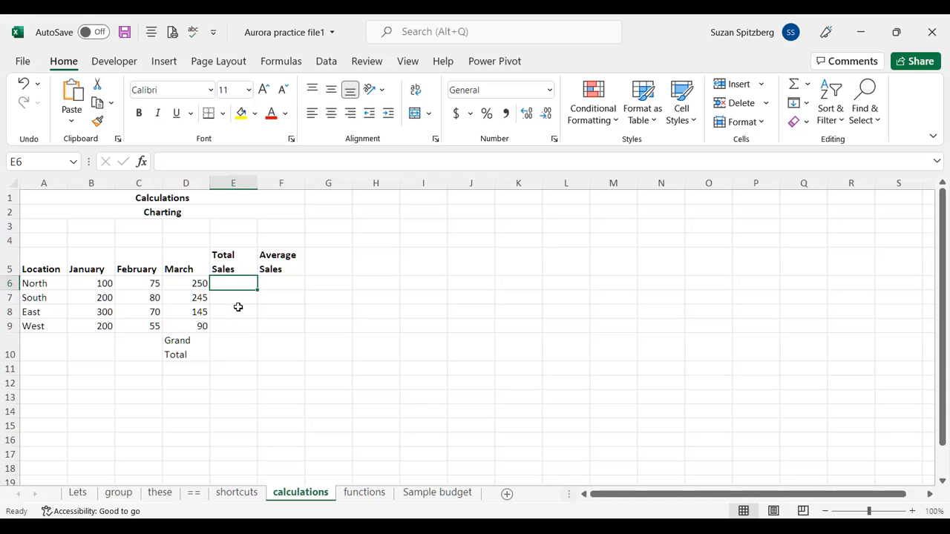
pyautogui.write('=')
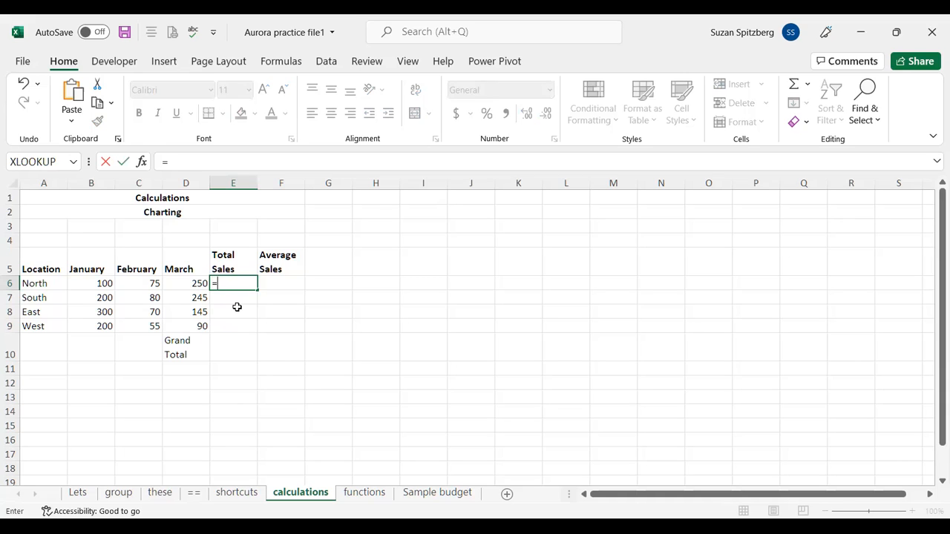
pyautogui.write('100+75+2')
pyautogui.write('50')
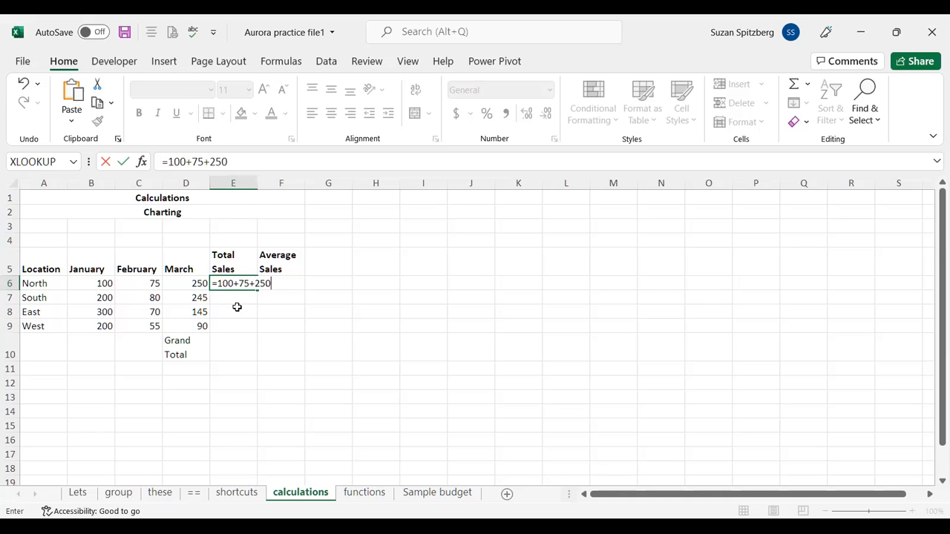
pyautogui.press('Return')
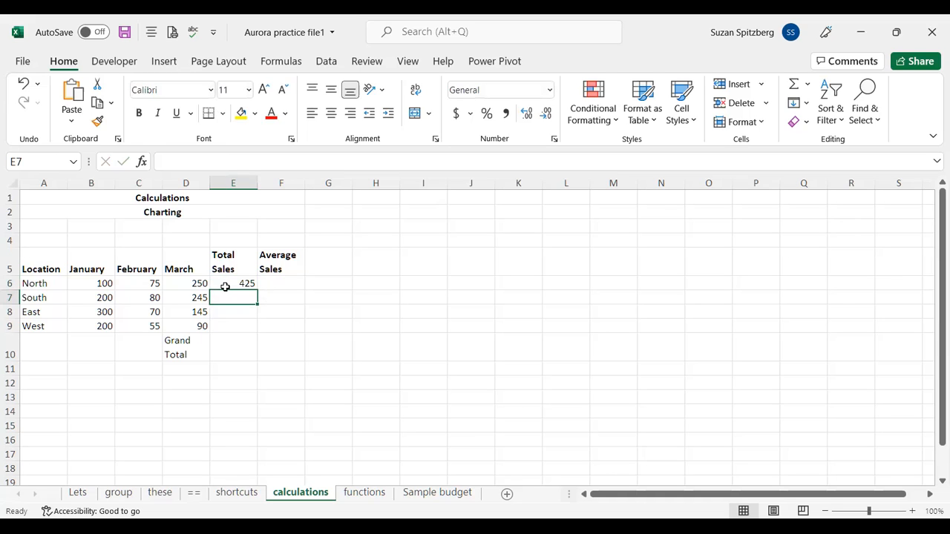
# Step: Replace the North total in cell E6 with the cell-reference formula =B6+C6+D6
pyautogui.click(230, 286)
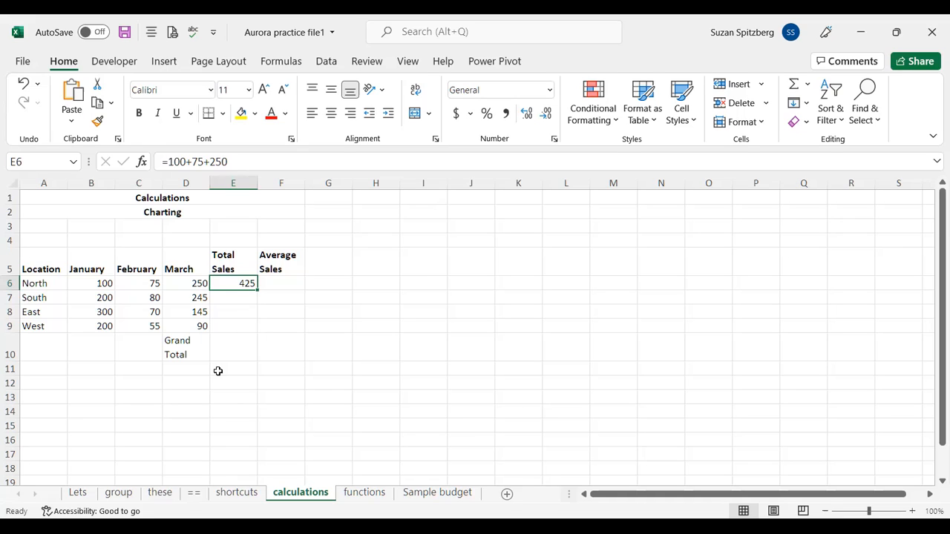
pyautogui.press('Delete')
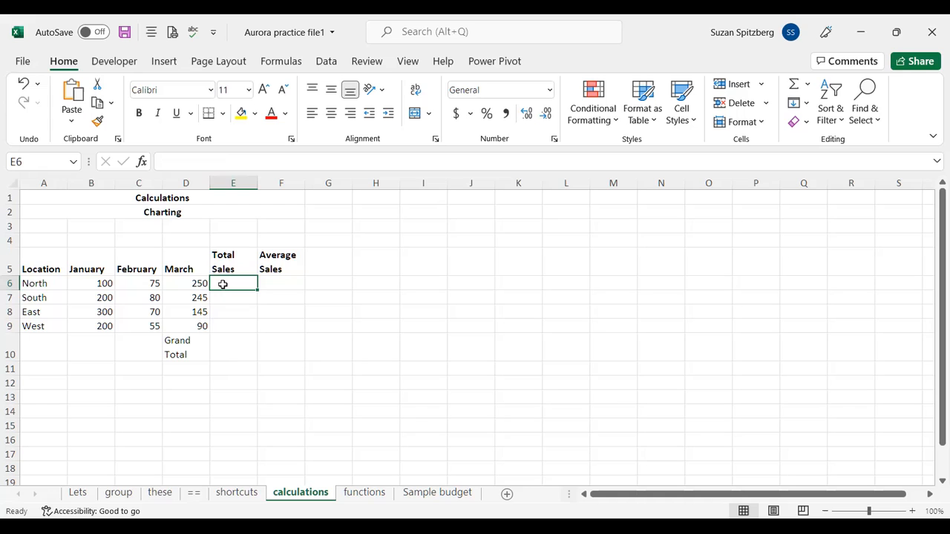
pyautogui.write('=')
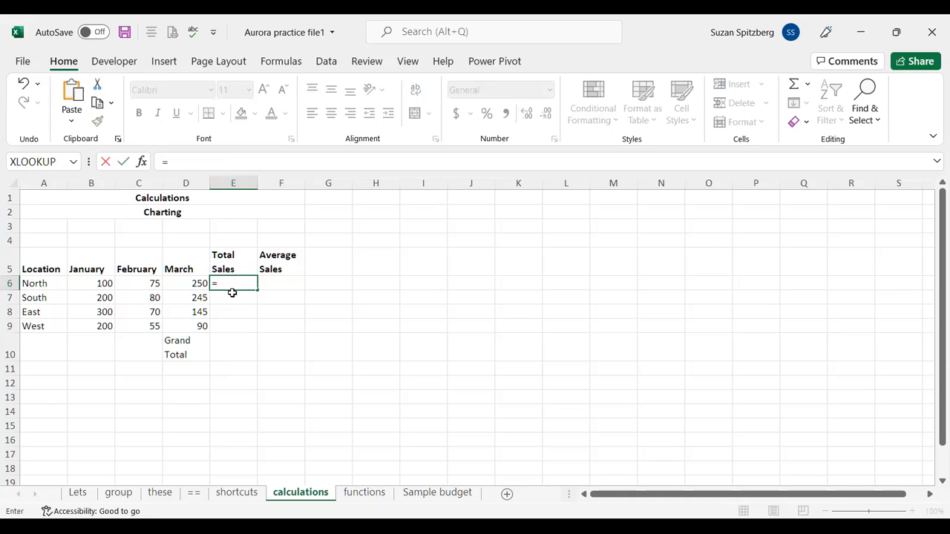
pyautogui.click(92, 284)
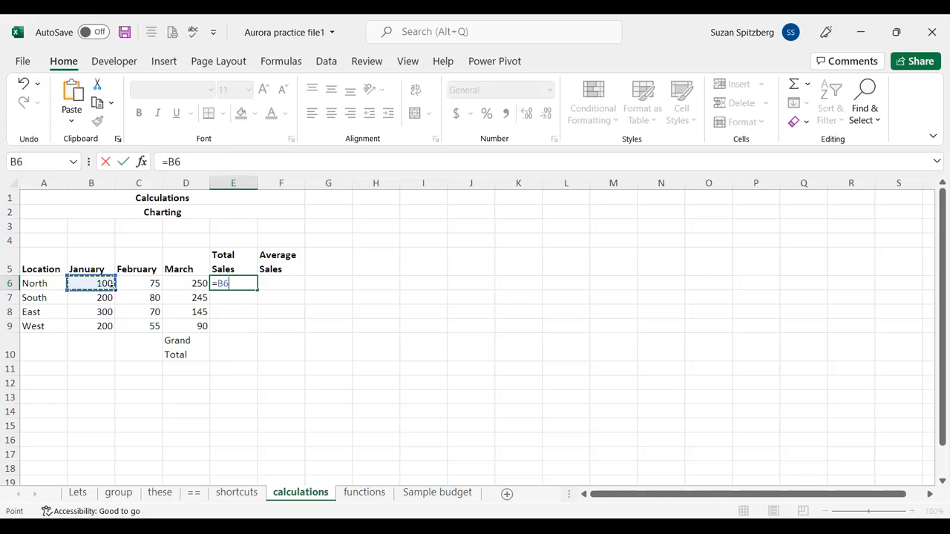
pyautogui.write('+')
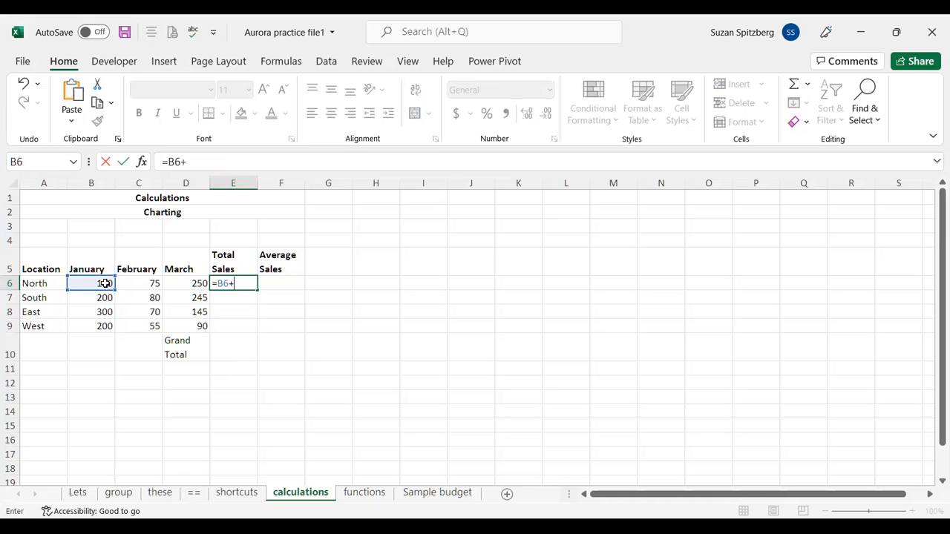
pyautogui.click(137, 282)
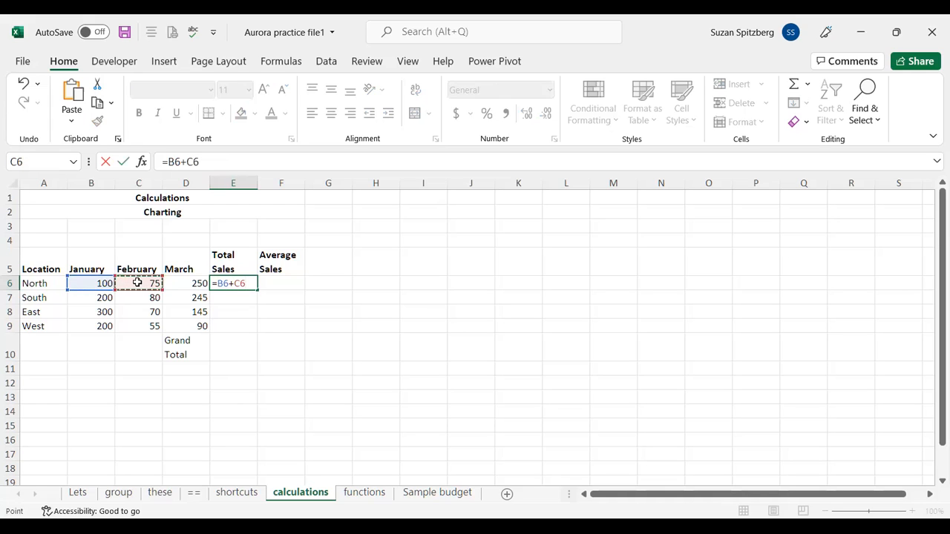
pyautogui.write('+')
pyautogui.click(186, 283)
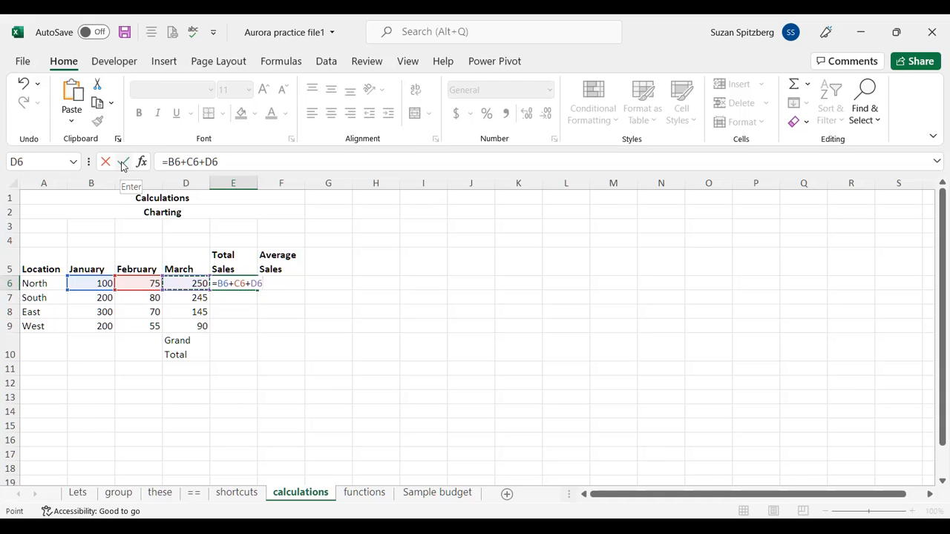
pyautogui.click(122, 163)
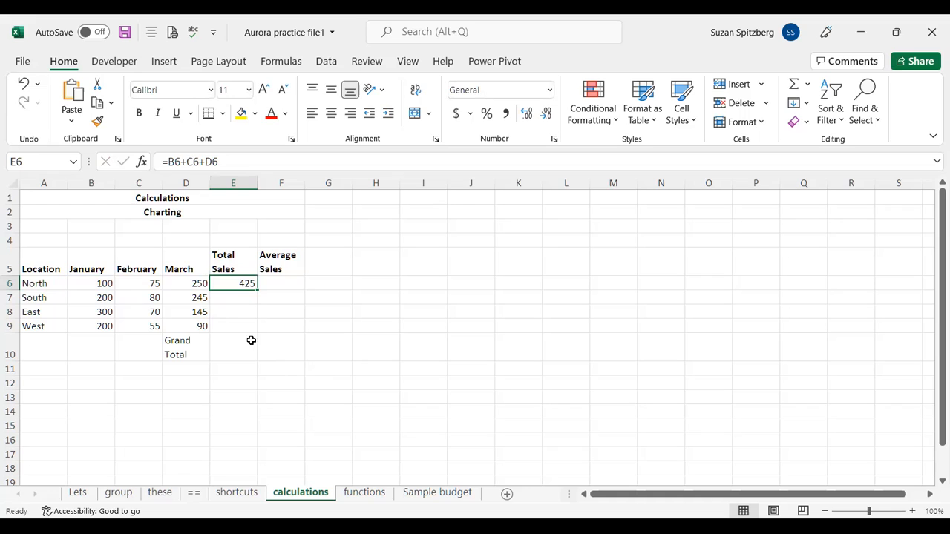
pyautogui.click(233, 299)
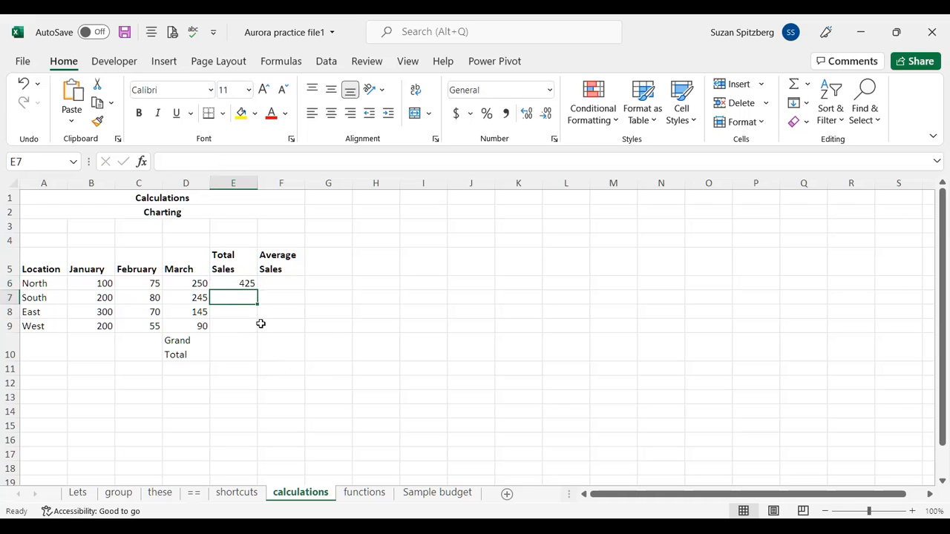
# Step: Clear the North total in cell E6 and recalculate it with AutoSum as =SUM(B6:D6)
pyautogui.click(227, 283)
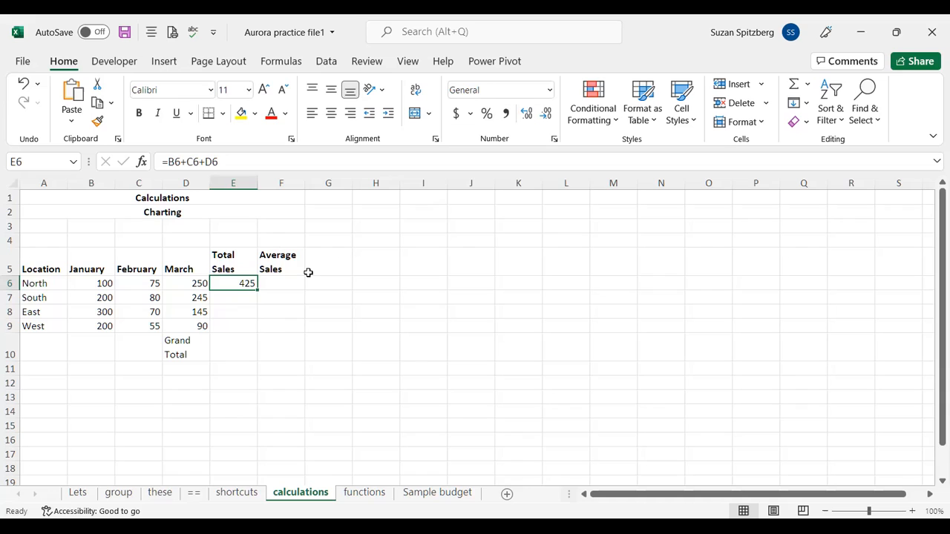
pyautogui.press('Delete')
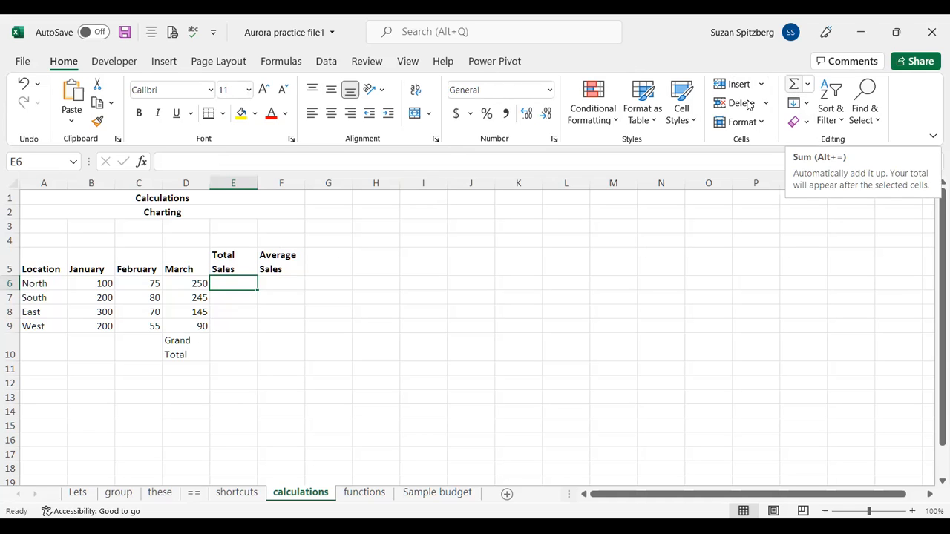
pyautogui.click(794, 89)
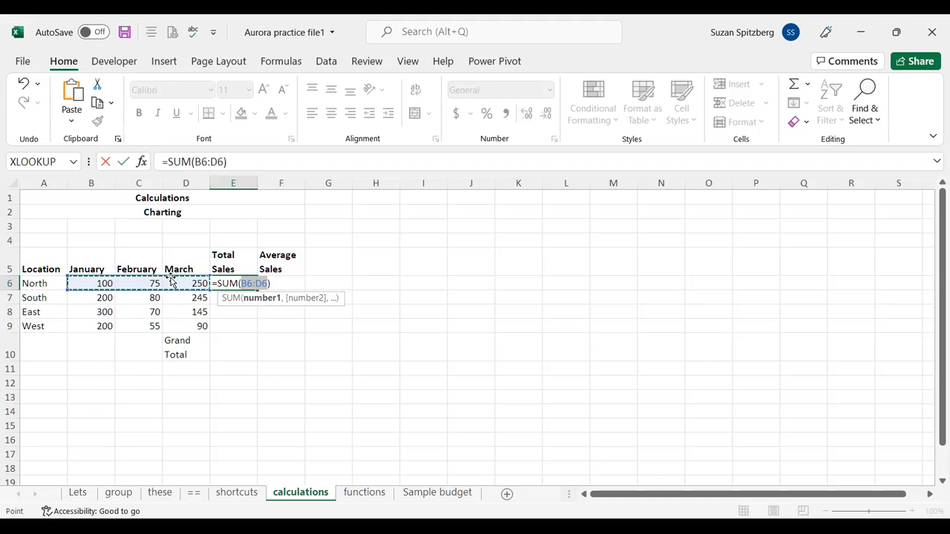
pyautogui.click(124, 162)
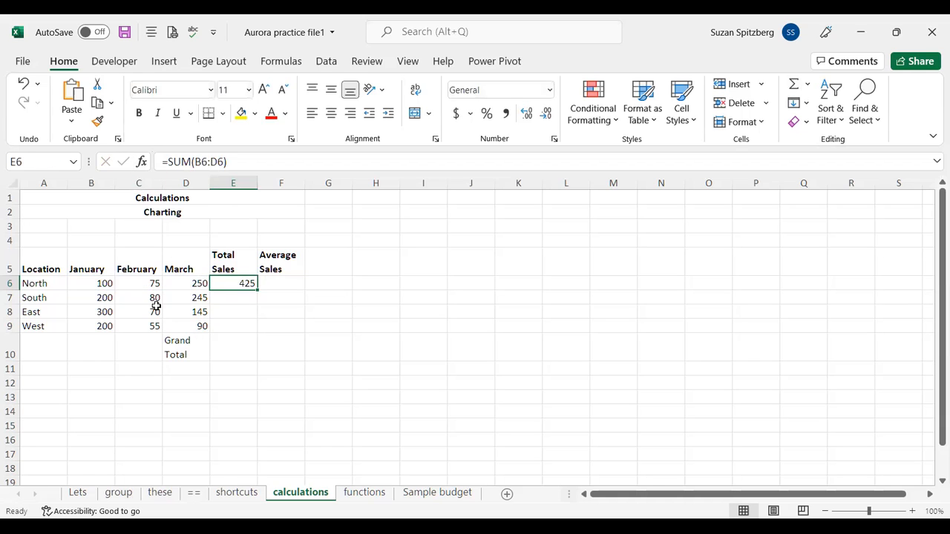
# Step: Change North's February sales in cell C6 to 175
pyautogui.click(137, 286)
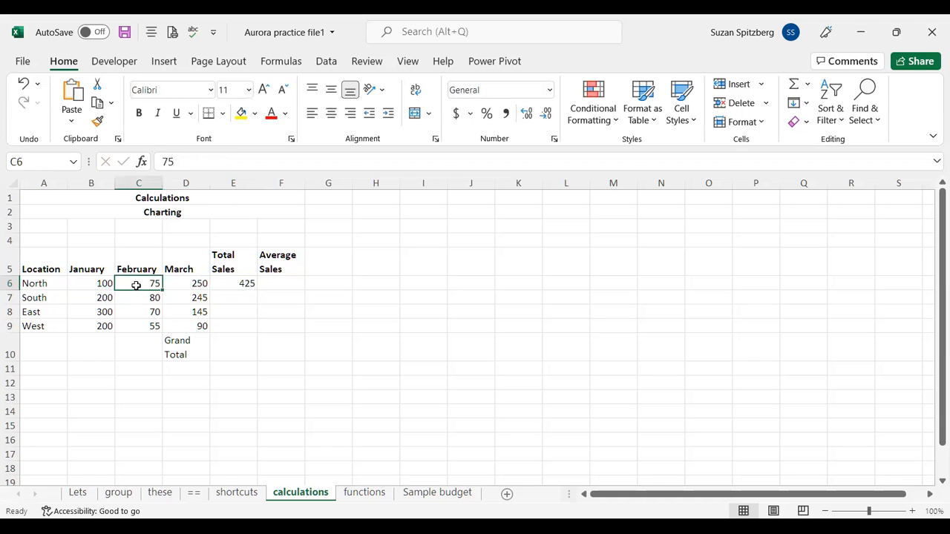
pyautogui.write('175')
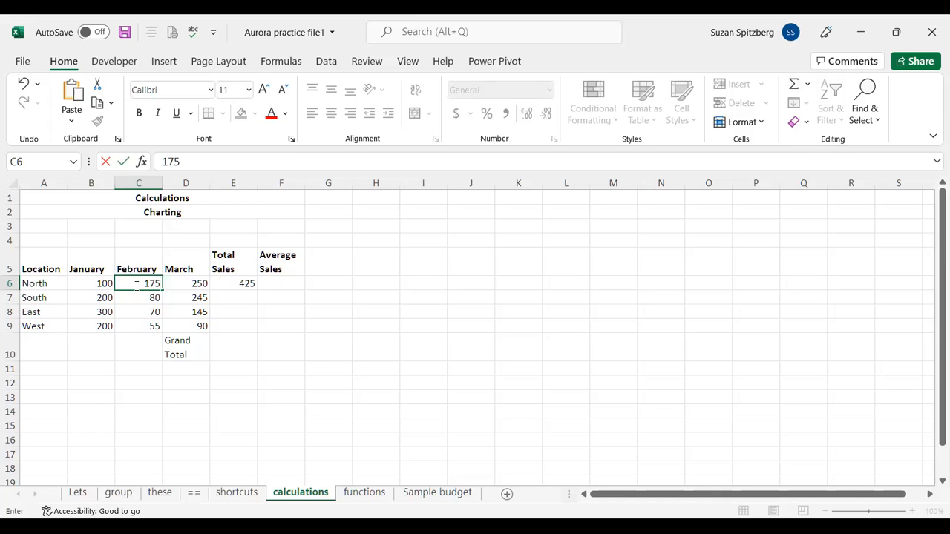
pyautogui.press('Return')
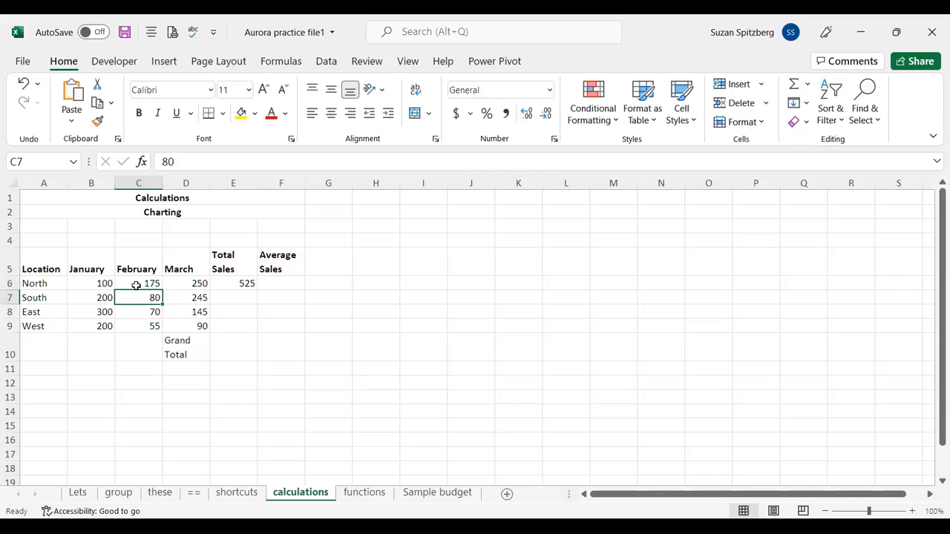
# Step: Fill the North total formula from E6 down to E9 for the South, East and West rows
pyautogui.click(231, 285)
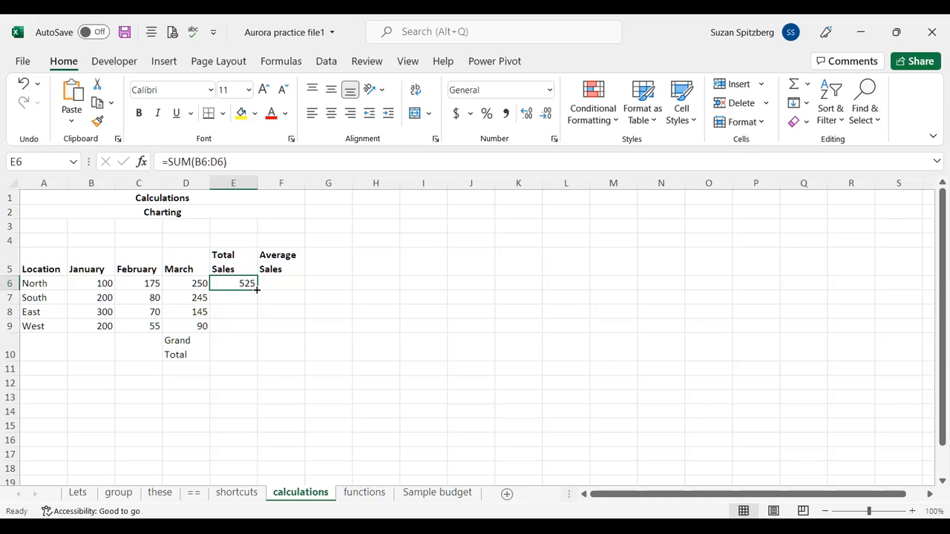
pyautogui.moveTo(256, 291); pyautogui.dragTo(256, 331)
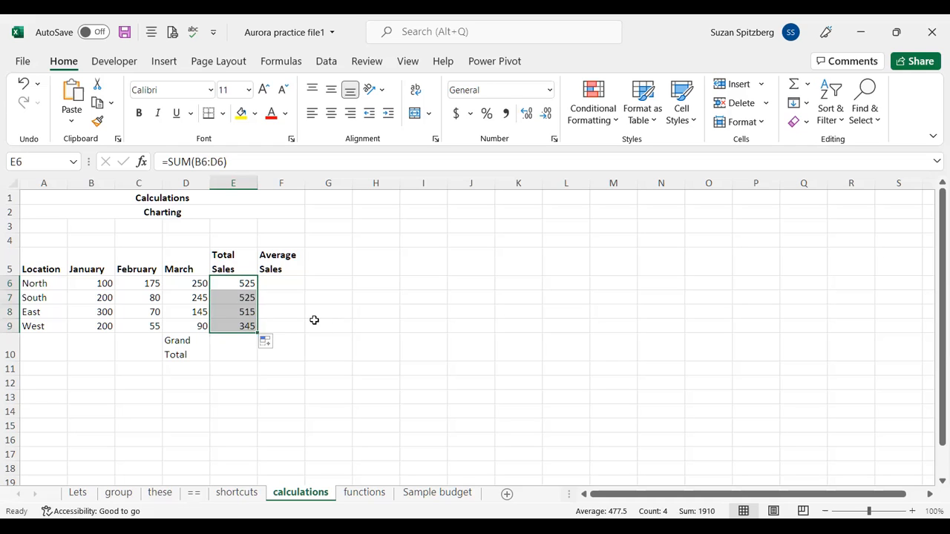
# Step: Examine the Total Sales formulas in cells E6 to E9 to compare the row references in each
pyautogui.click(221, 286)
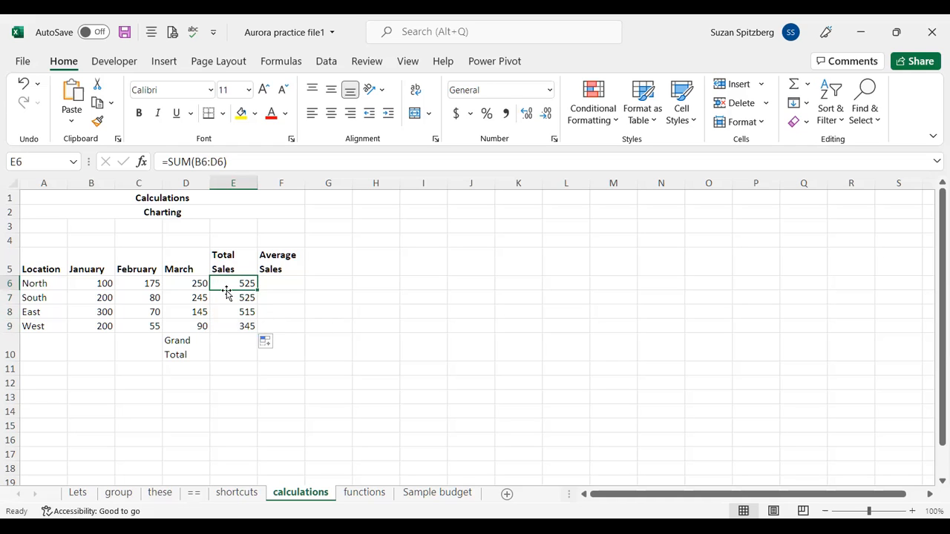
pyautogui.click(227, 296)
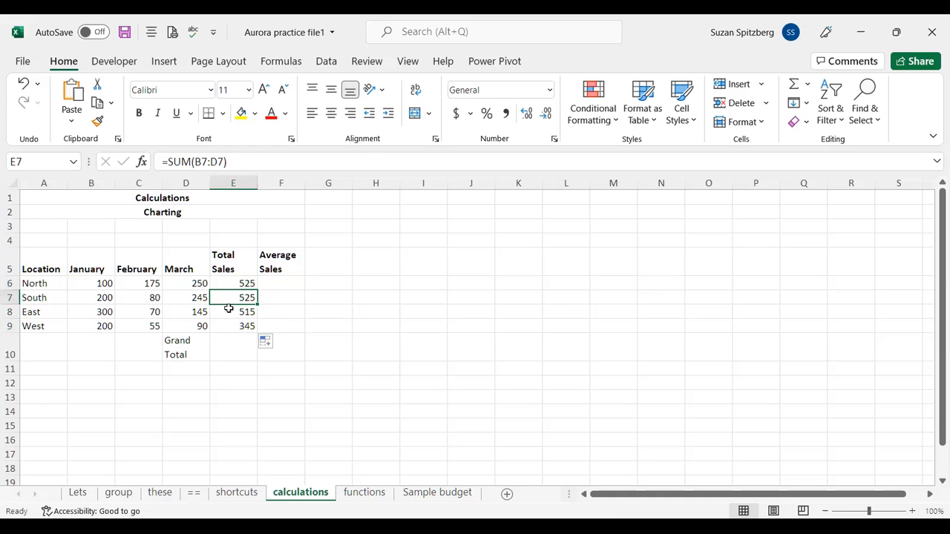
pyautogui.click(229, 311)
pyautogui.click(230, 324)
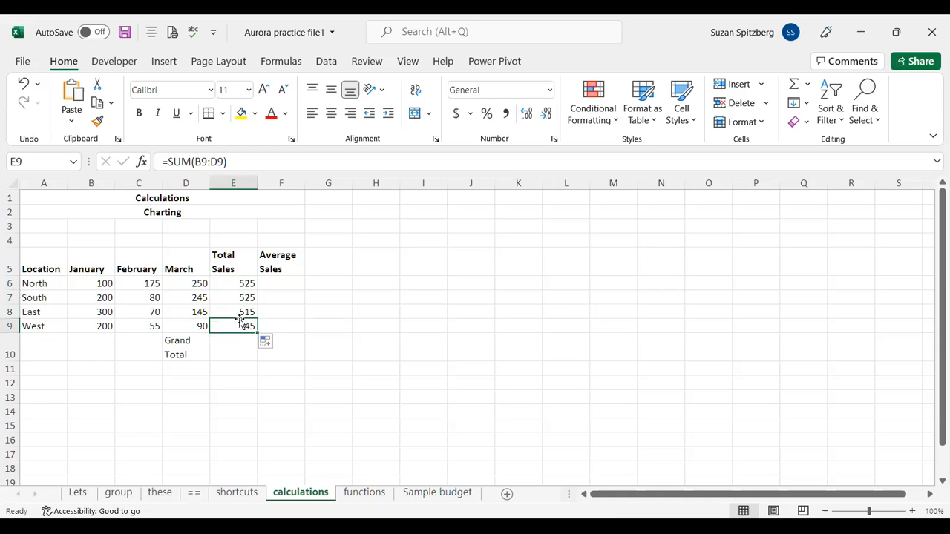
pyautogui.press('Up')
pyautogui.press('Up')
pyautogui.press('Up')
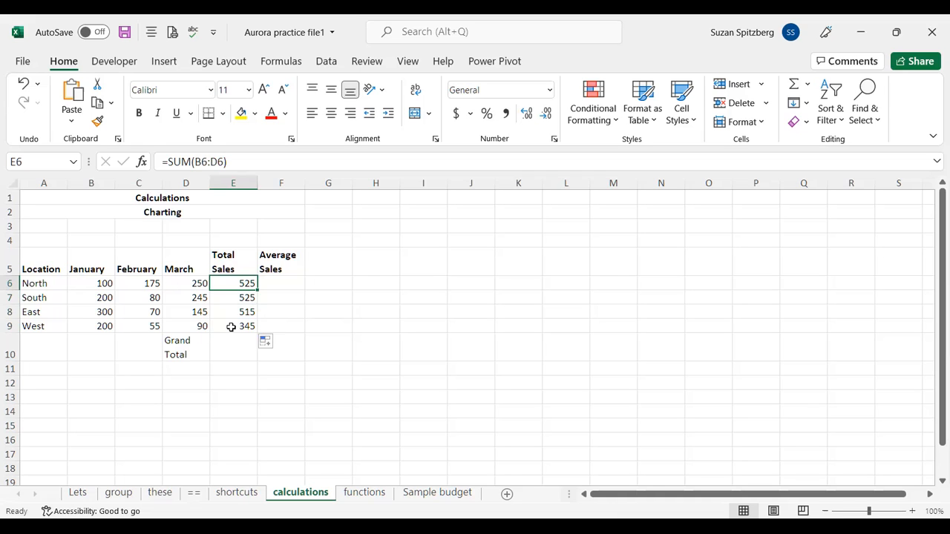
pyautogui.click(230, 327)
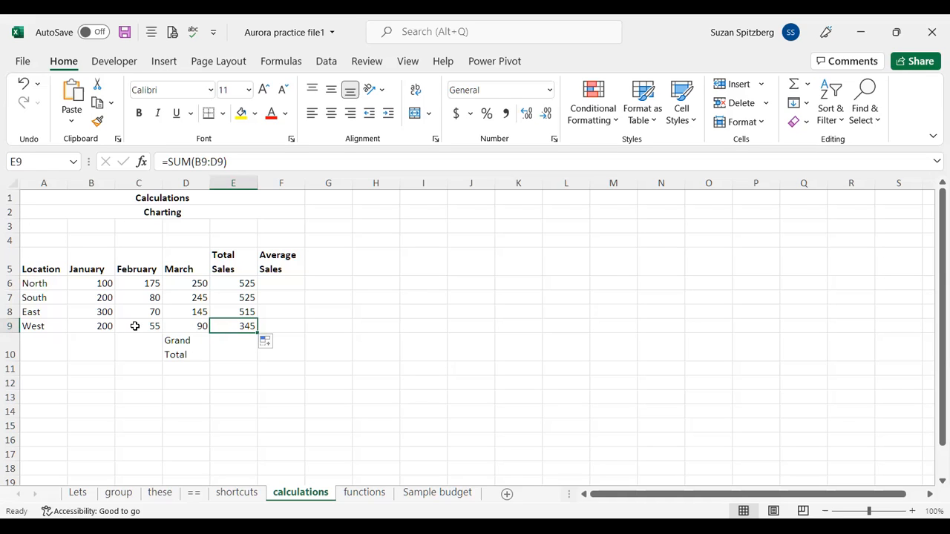
# Step: Make the Grand Total cell E10 bold and calculate it with AutoSum as =SUM(E6:E9)
pyautogui.click(237, 351)
pyautogui.hotkey('ctrl', 'b')
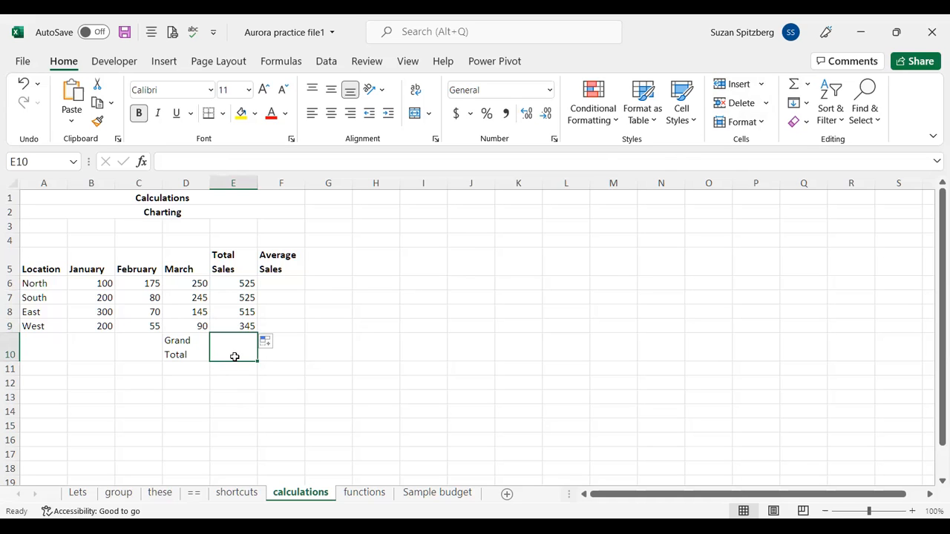
pyautogui.click(795, 87)
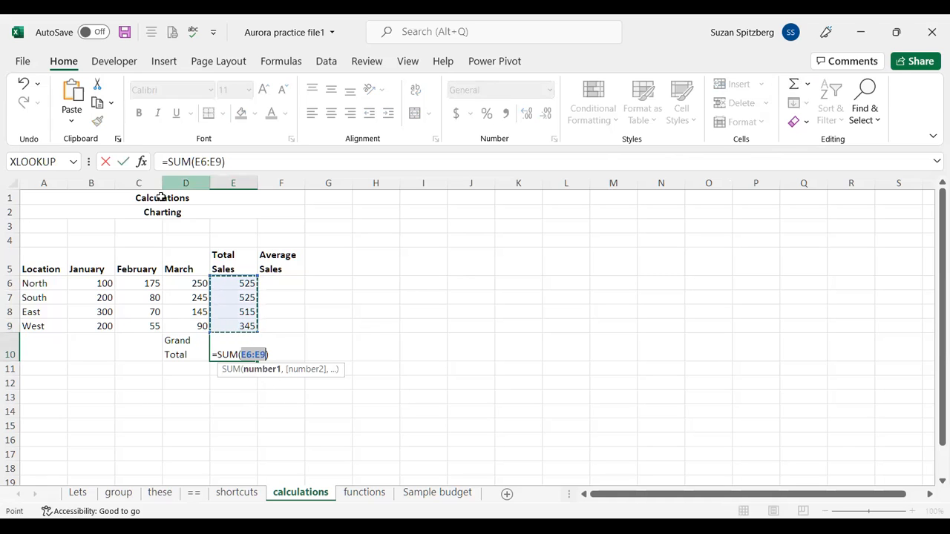
pyautogui.click(123, 163)
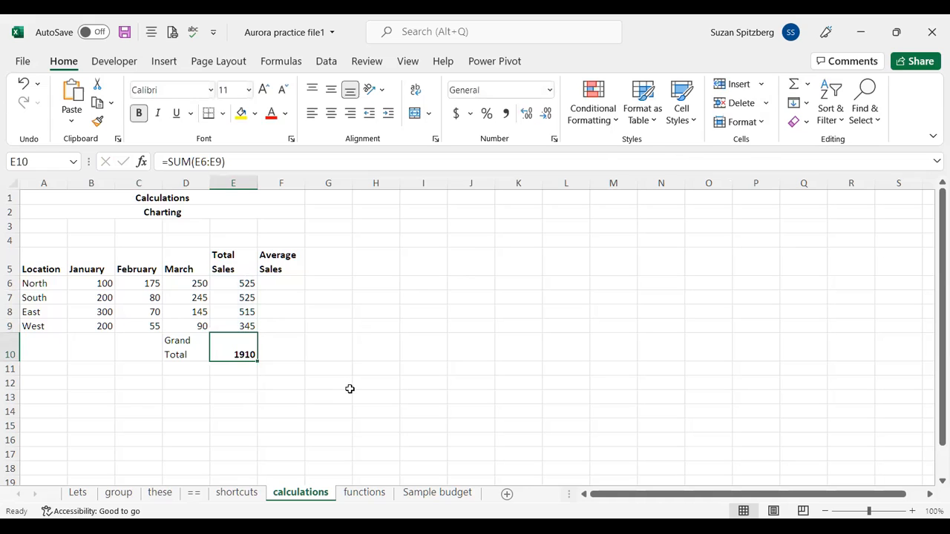
# Step: Calculate North's average sales in cell F6 with =AVERAGE(B6:D6), excluding the total, and apply the Number format
pyautogui.click(281, 284)
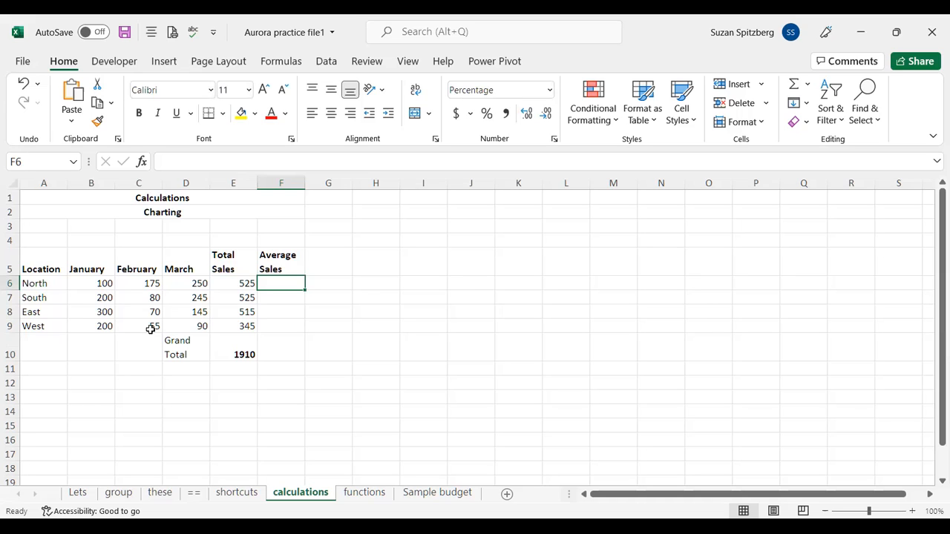
pyautogui.click(808, 87)
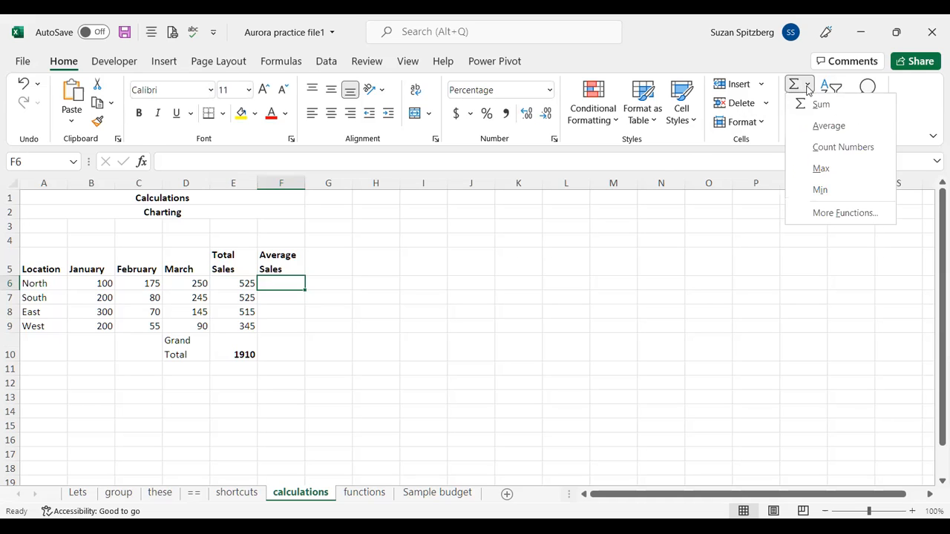
pyautogui.click(819, 127)
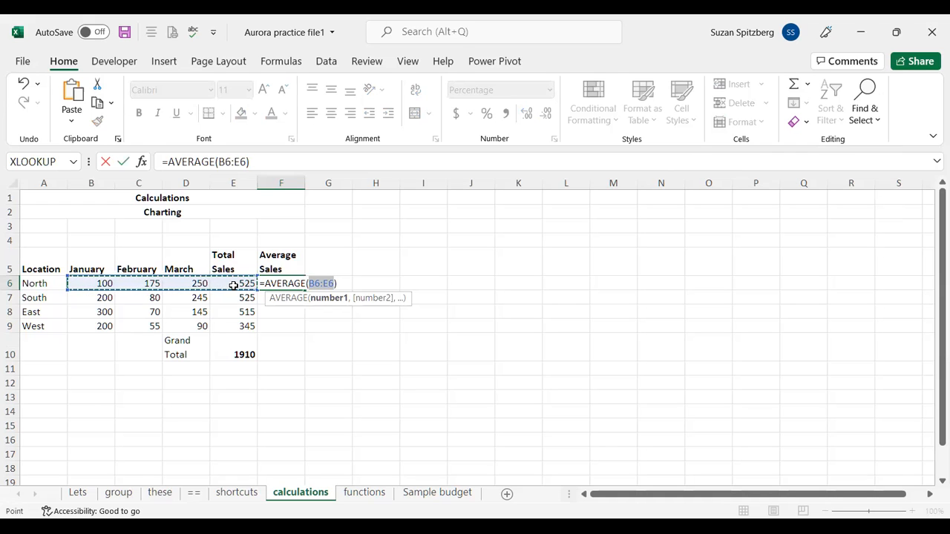
pyautogui.click(91, 285)
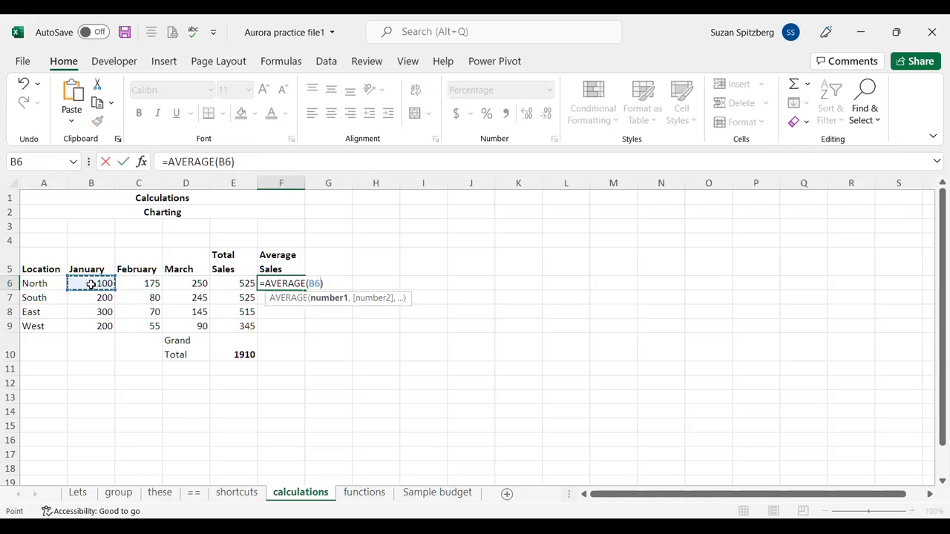
pyautogui.moveTo(116, 284); pyautogui.dragTo(173, 285)
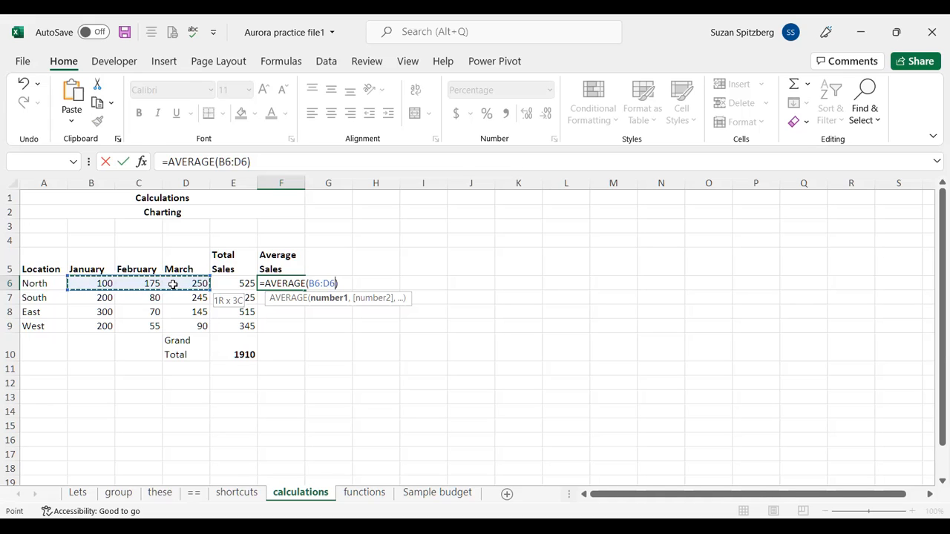
pyautogui.moveTo(173, 284); pyautogui.dragTo(173, 284)
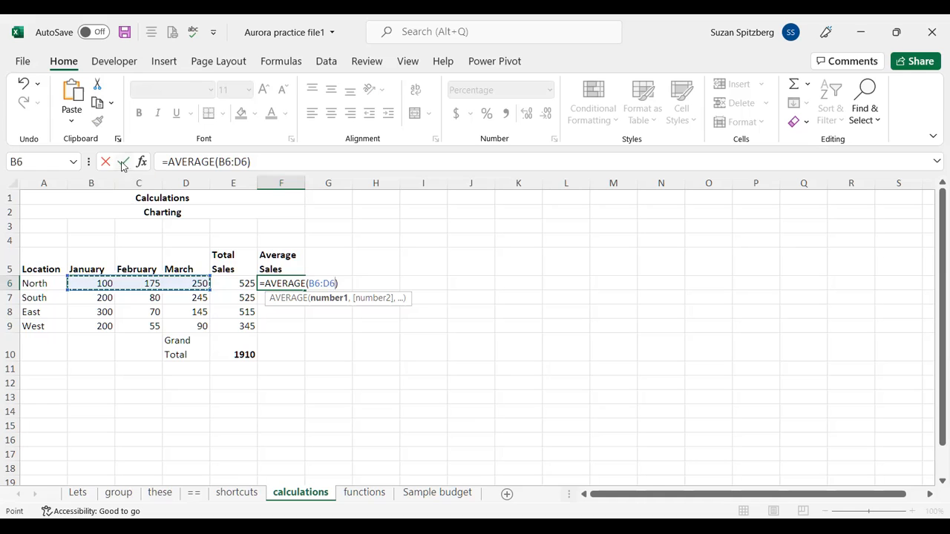
pyautogui.click(122, 164)
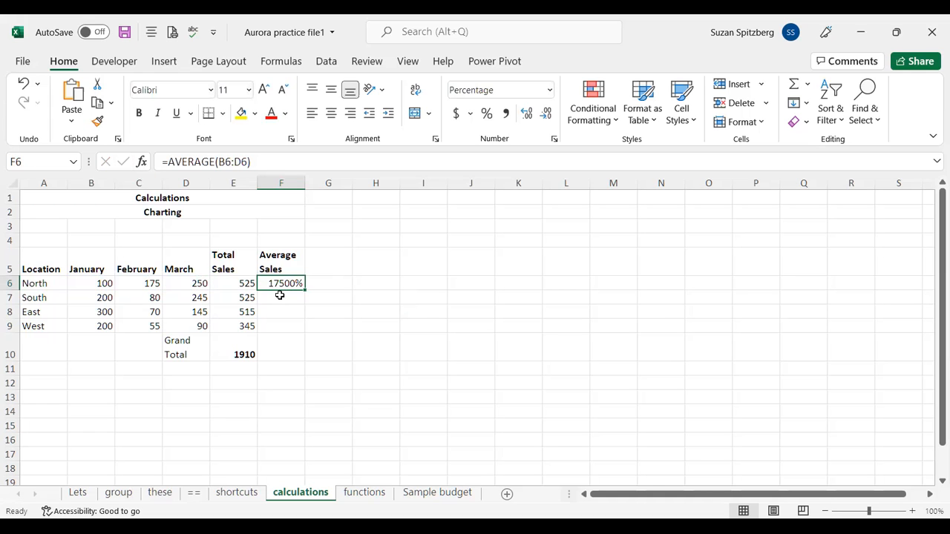
pyautogui.click(550, 90)
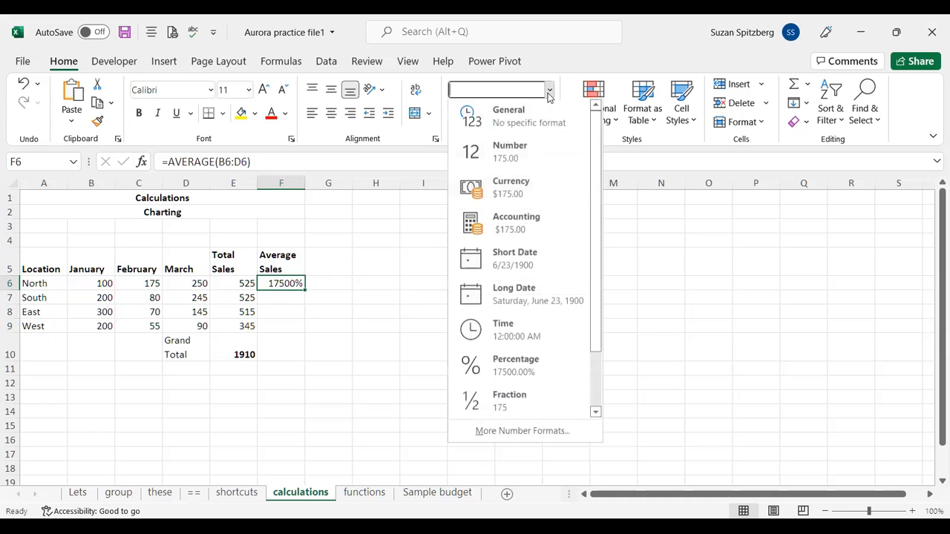
pyautogui.click(509, 153)
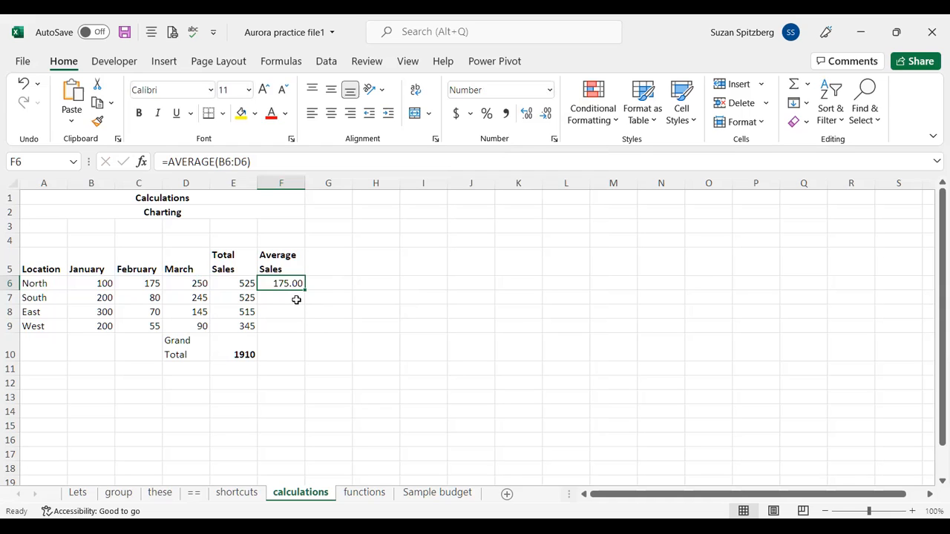
# Step: Fill the average formula from F6 down to F9 and display the averages without decimal places
pyautogui.moveTo(305, 289); pyautogui.dragTo(303, 331)
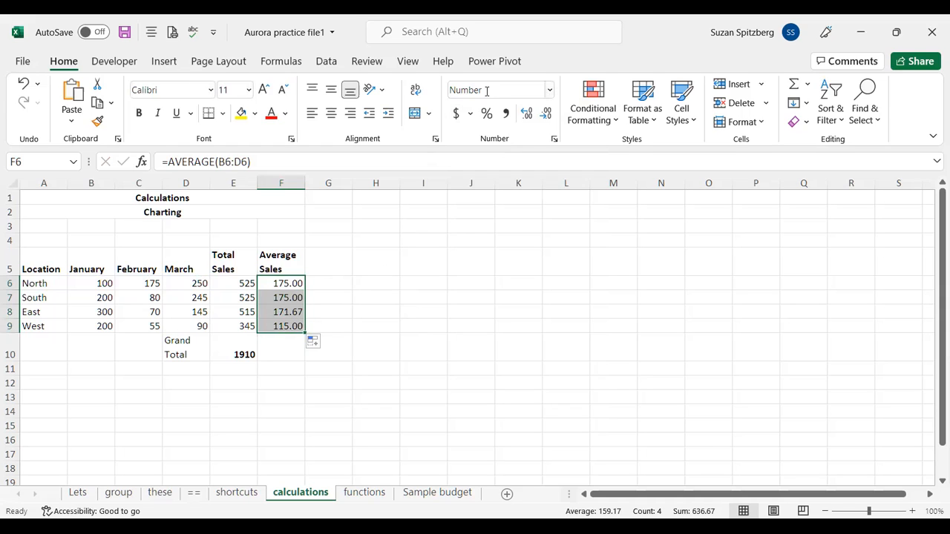
pyautogui.click(546, 115)
pyautogui.click(546, 115)
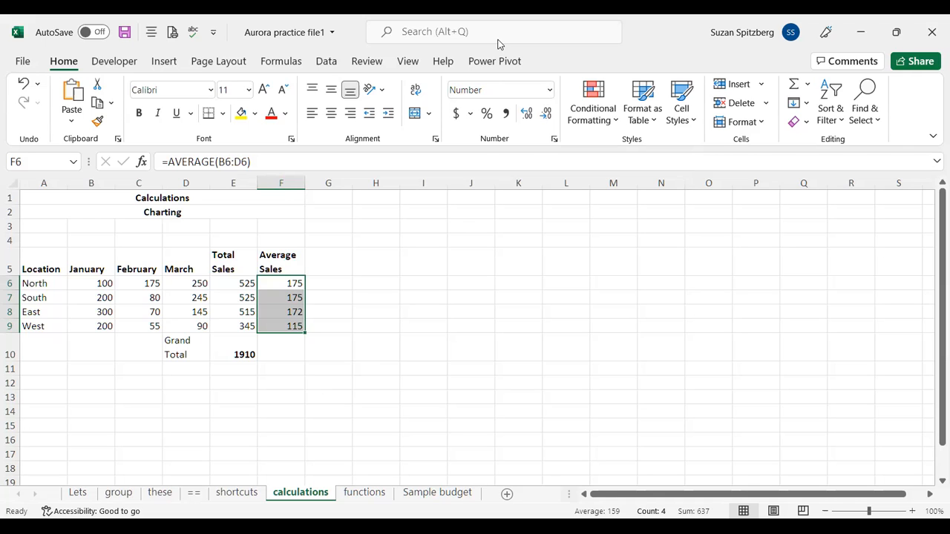
# Step: On the functions sheet, count the numbers in cell B7 with =COUNT(B3:B6)
pyautogui.click(362, 493)
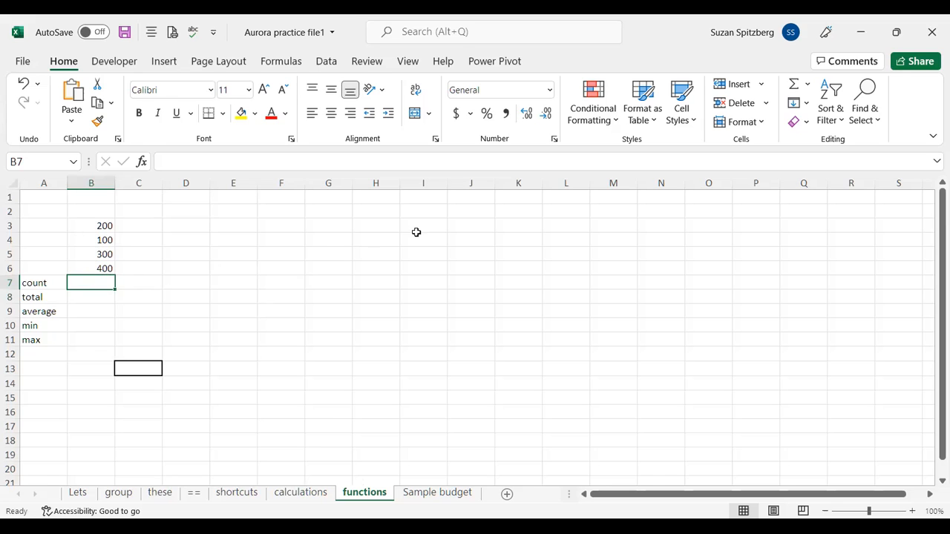
pyautogui.click(808, 85)
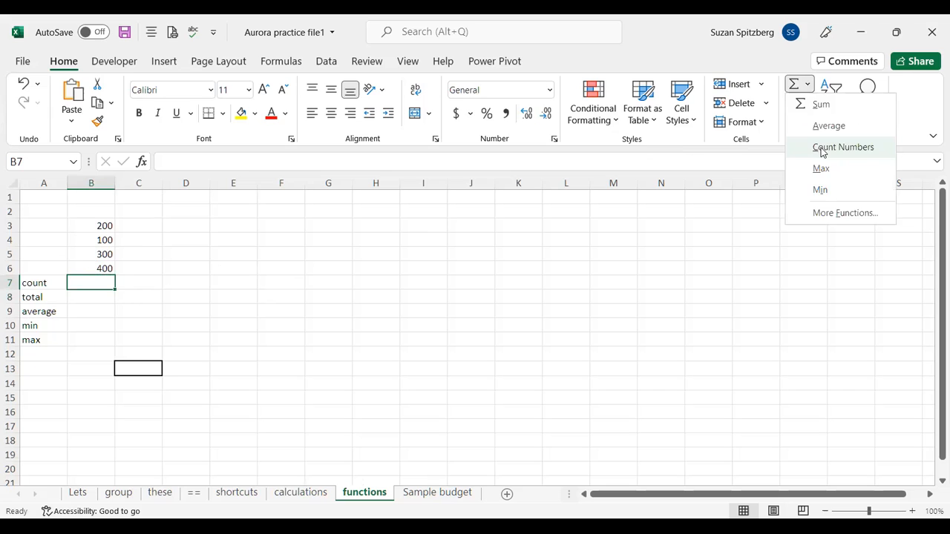
pyautogui.click(822, 148)
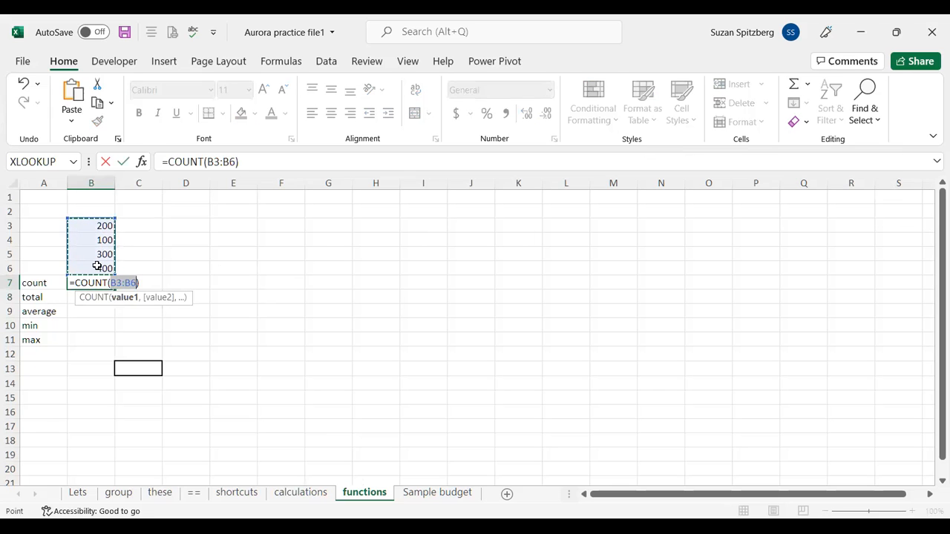
pyautogui.click(124, 163)
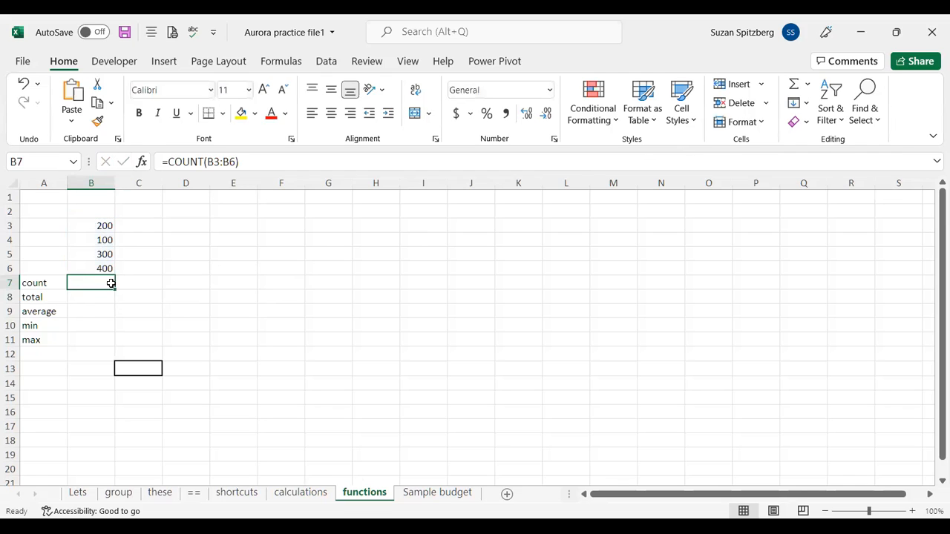
# Step: Test the count by replacing the number in cell B4 with the text "tttext", and undo the entry
pyautogui.click(83, 238)
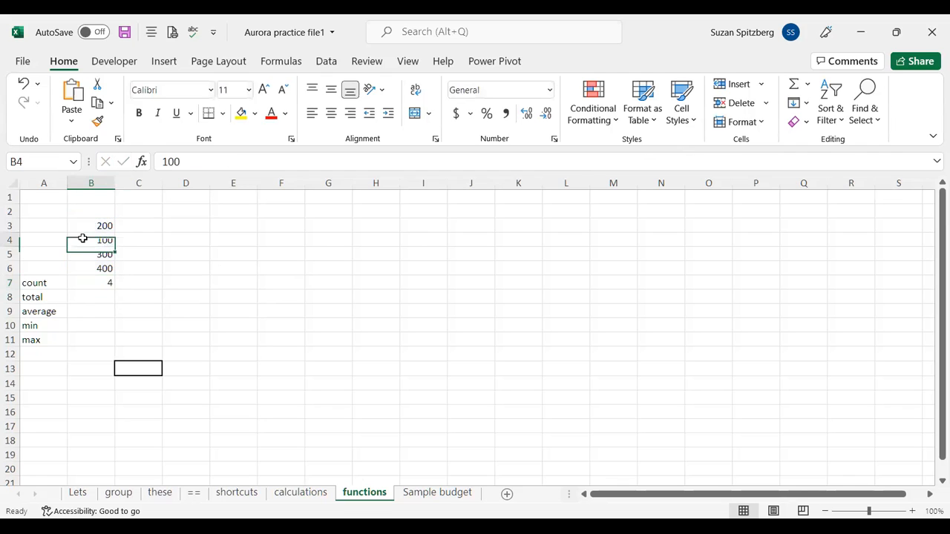
pyautogui.write('tttext')
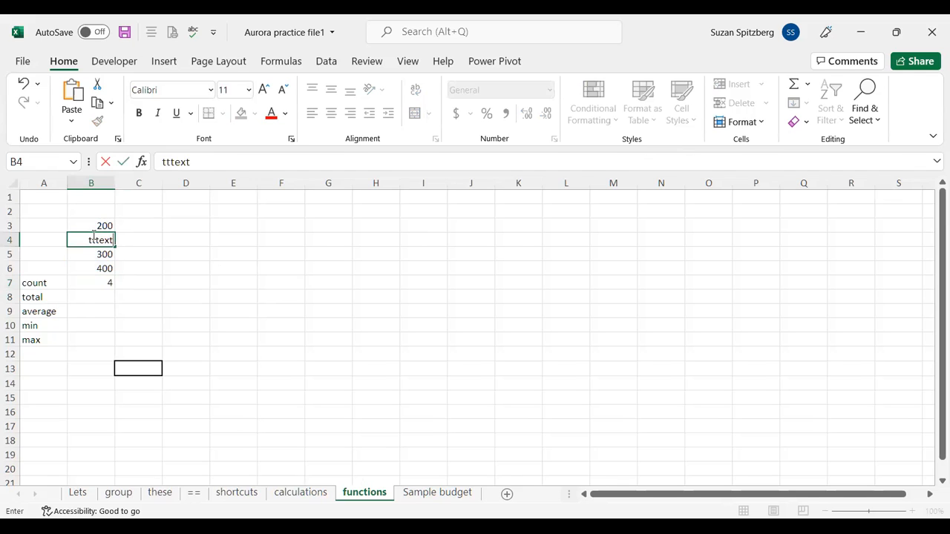
pyautogui.press('Return')
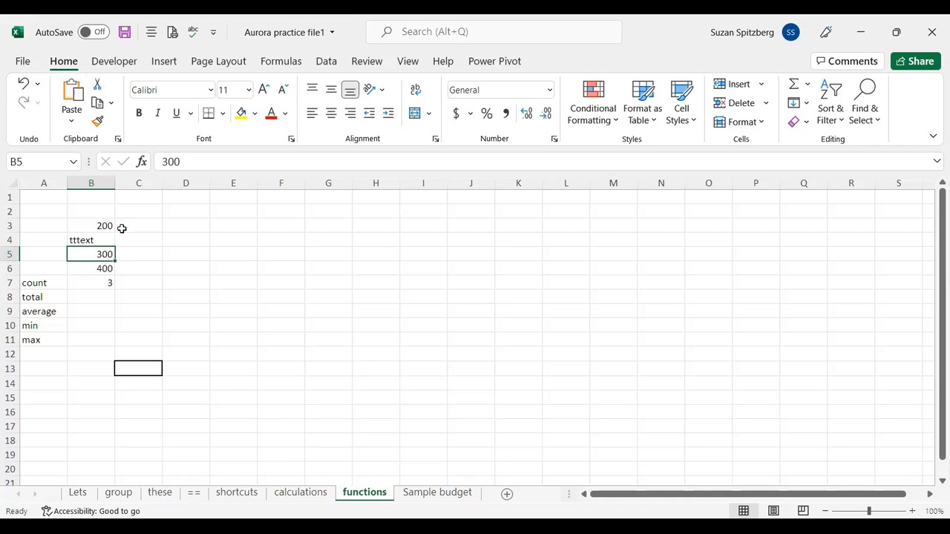
pyautogui.hotkey('ctrl', 'z')
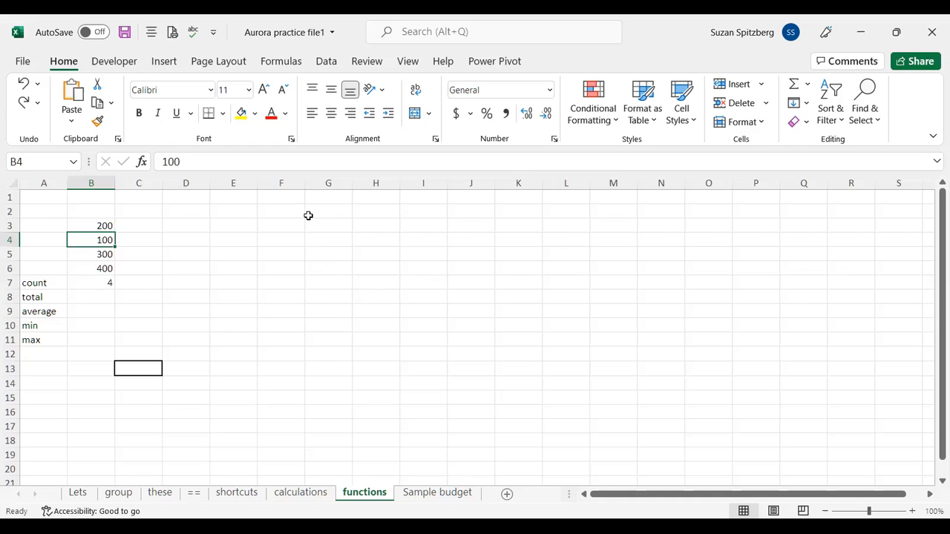
# Step: Calculate the total in cell B8 with =SUM(B3:B6), leaving the count cell out of the range
pyautogui.click(91, 296)
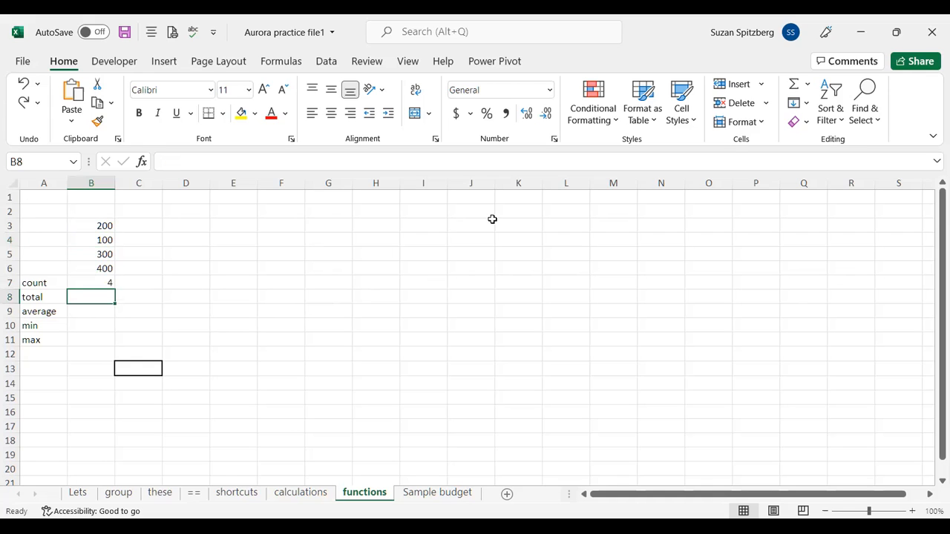
pyautogui.click(793, 87)
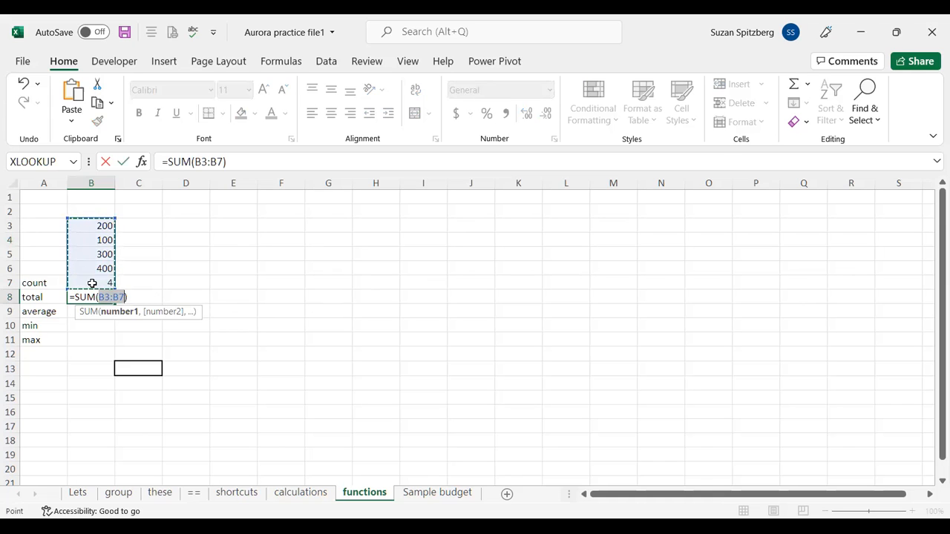
pyautogui.click(93, 225)
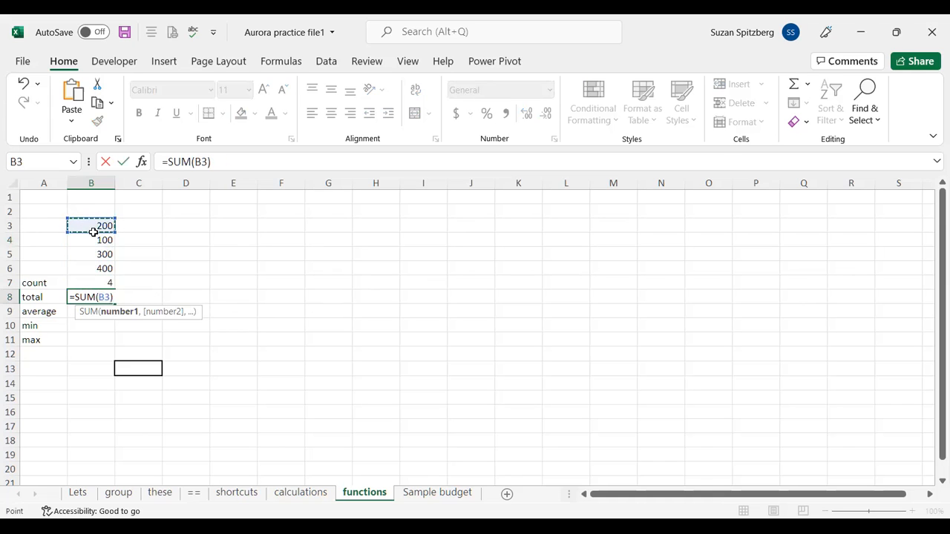
pyautogui.hotkey('shift', 'Down')
pyautogui.hotkey('shift', 'Down')
pyautogui.hotkey('shift', 'Down')
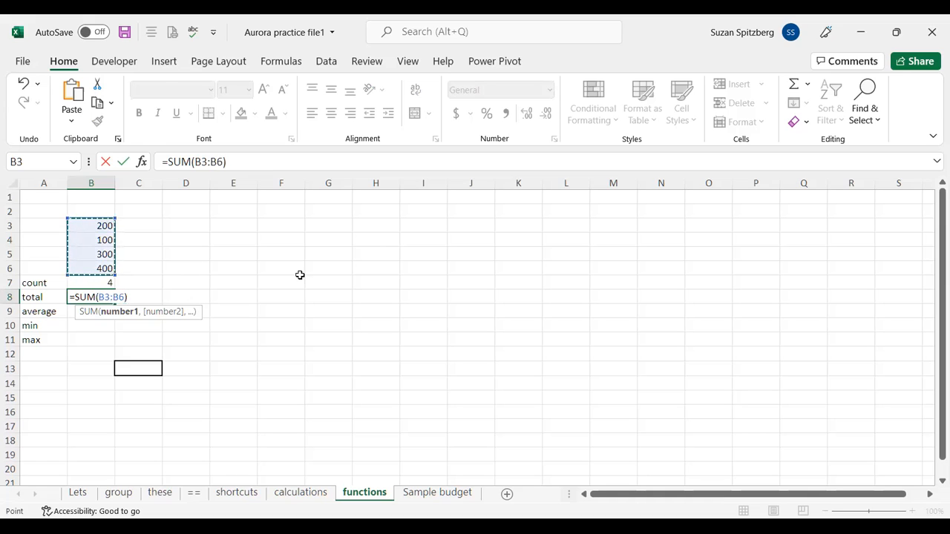
pyautogui.press('Return')
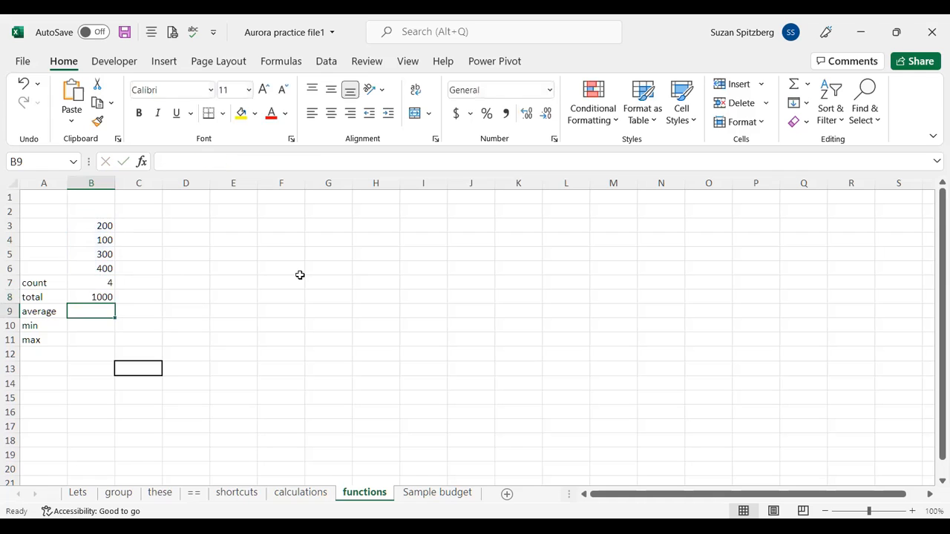
# Step: Calculate the average in cell B9 with =AVERAGE(B3:B6), excluding the count and total cells
pyautogui.click(808, 84)
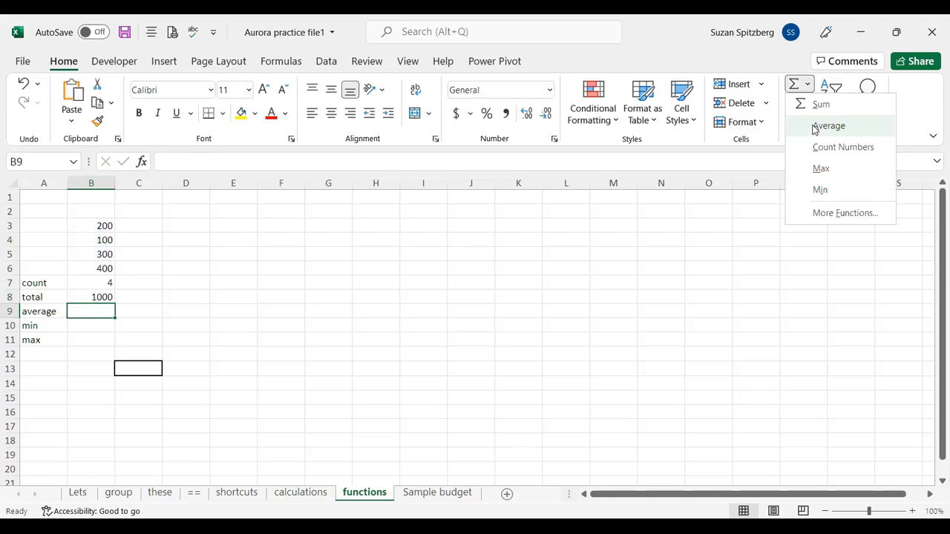
pyautogui.click(826, 123)
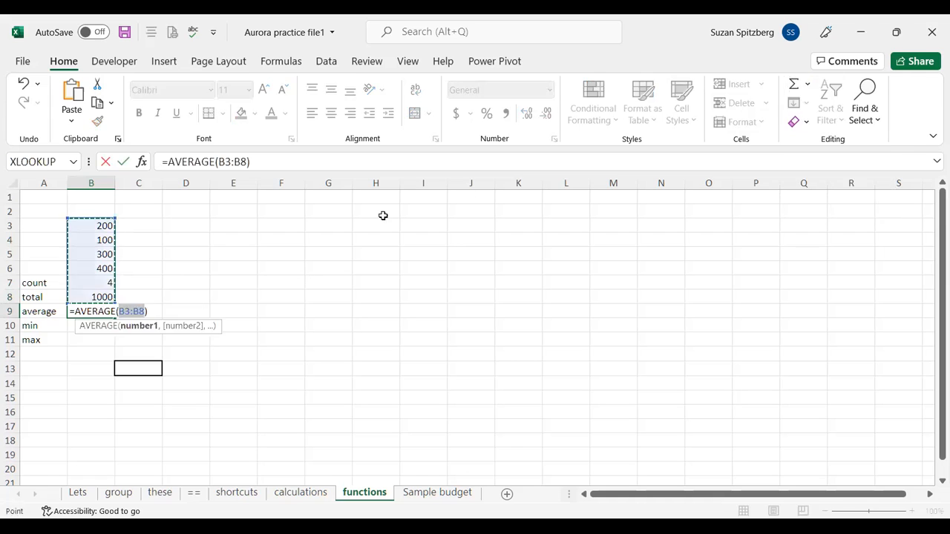
pyautogui.click(82, 225)
pyautogui.moveTo(84, 266); pyautogui.dragTo(83, 267)
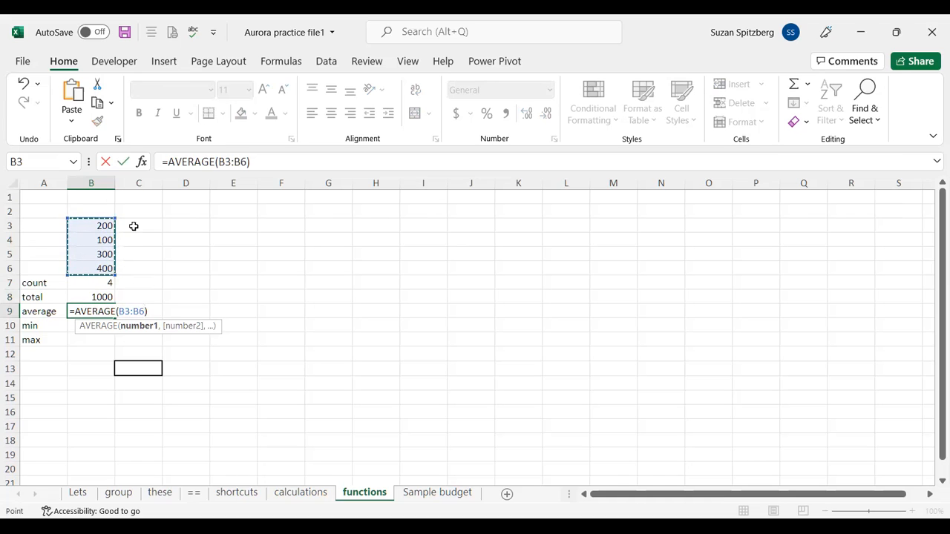
pyautogui.press('Return')
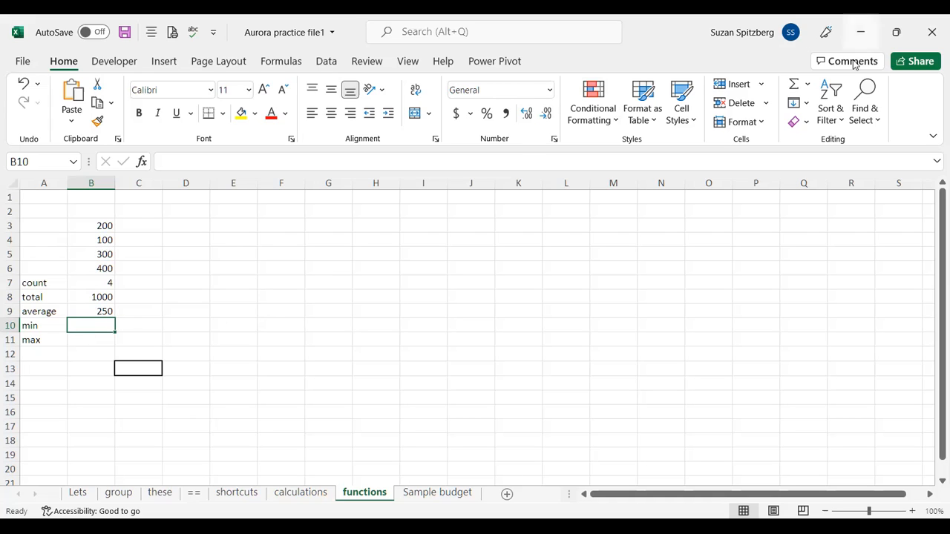
# Step: Find the minimum in cell B10 with =MIN(B3:B6), covering only the four source numbers
pyautogui.click(808, 88)
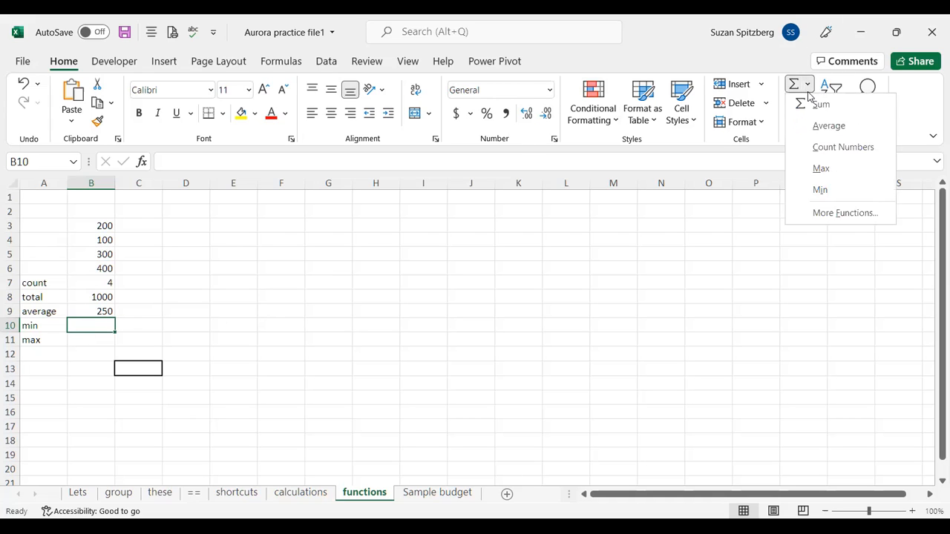
pyautogui.click(829, 191)
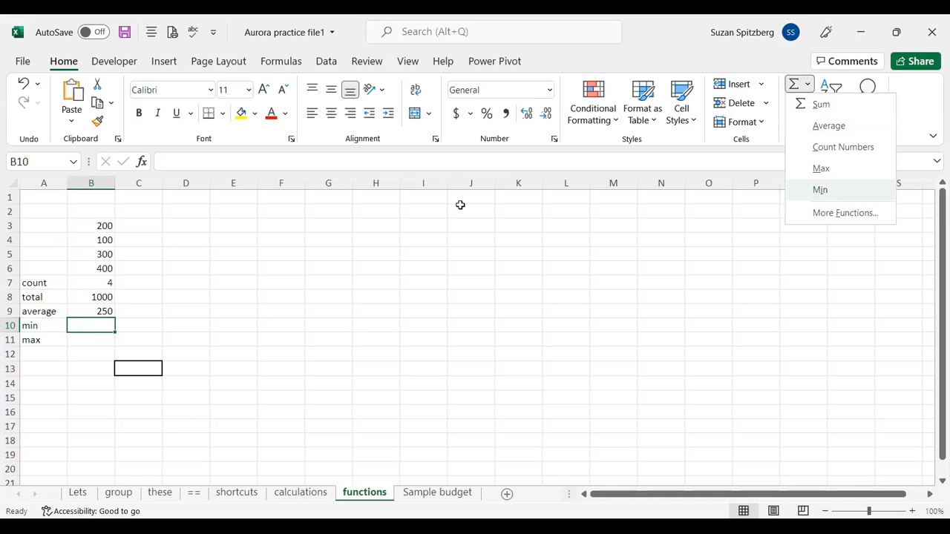
pyautogui.click(89, 224)
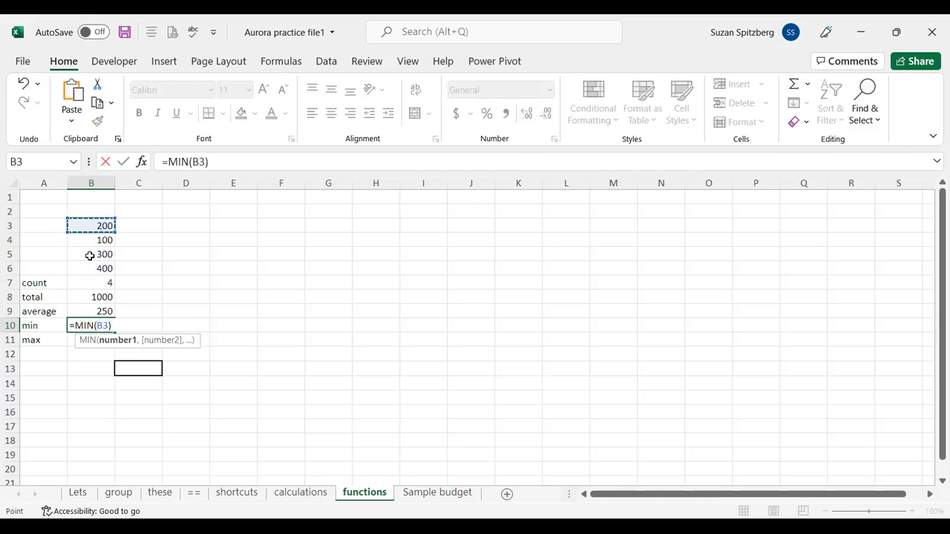
pyautogui.moveTo(89, 265); pyautogui.dragTo(90, 269)
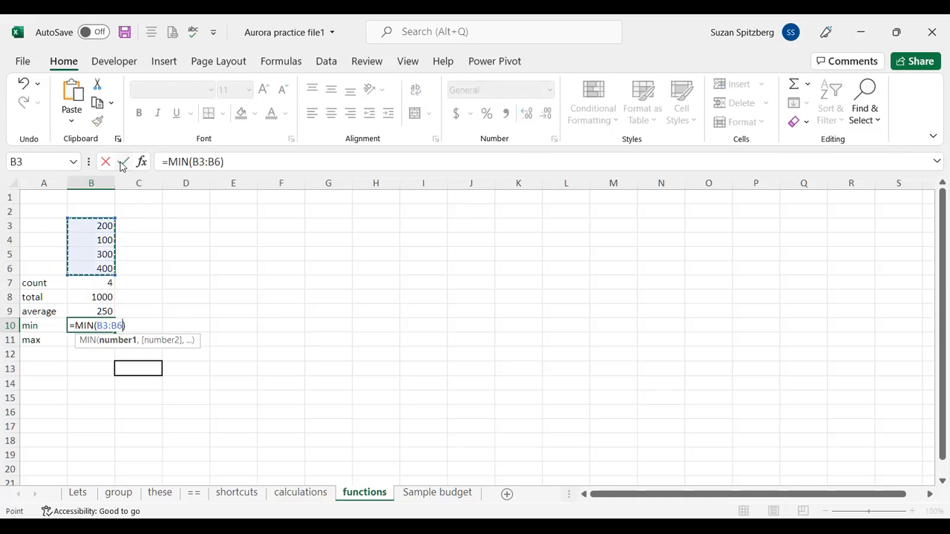
pyautogui.click(122, 165)
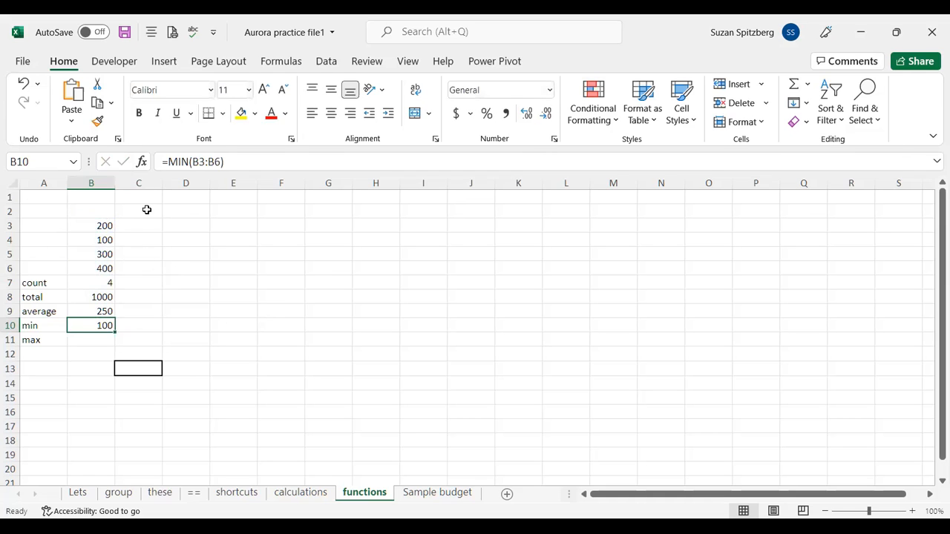
# Step: Change the number in cell B5 to 50 to test the minimum formula
pyautogui.click(87, 254)
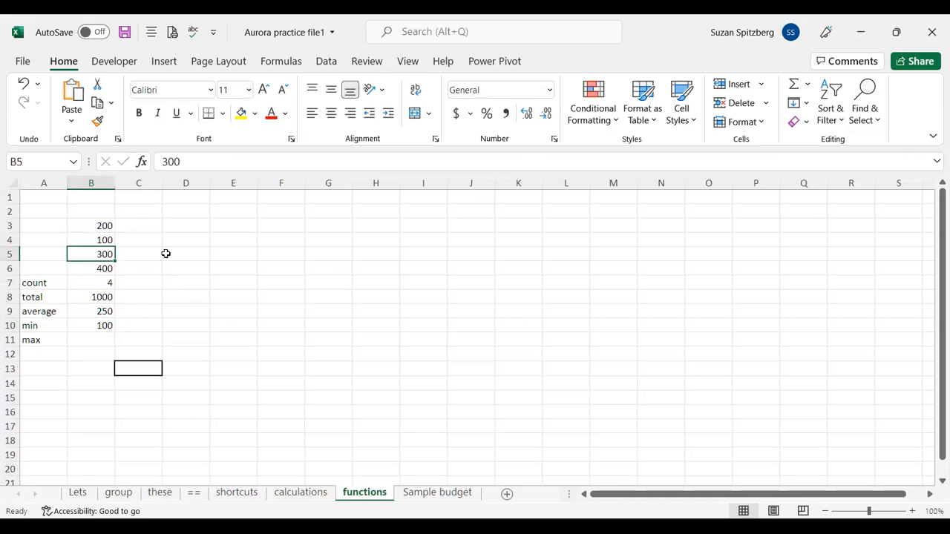
pyautogui.write('50')
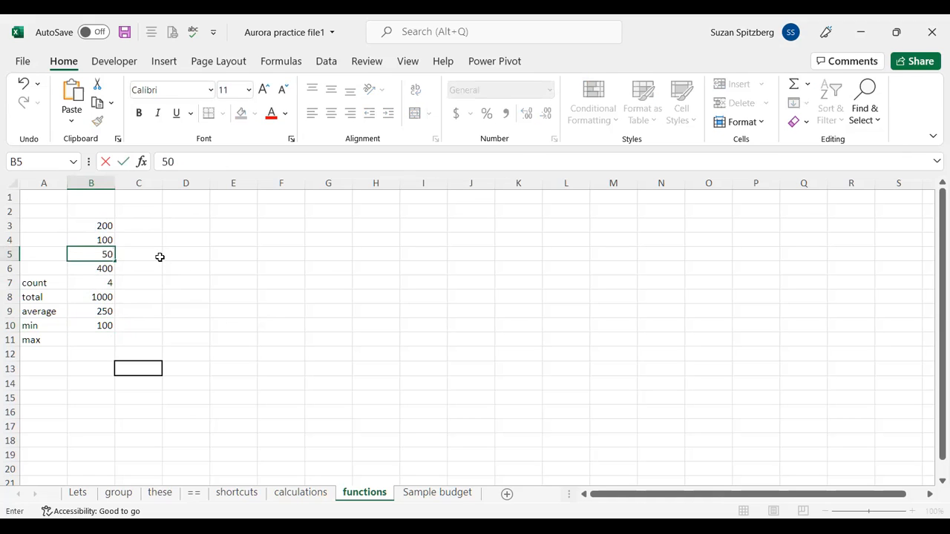
pyautogui.press('Return')
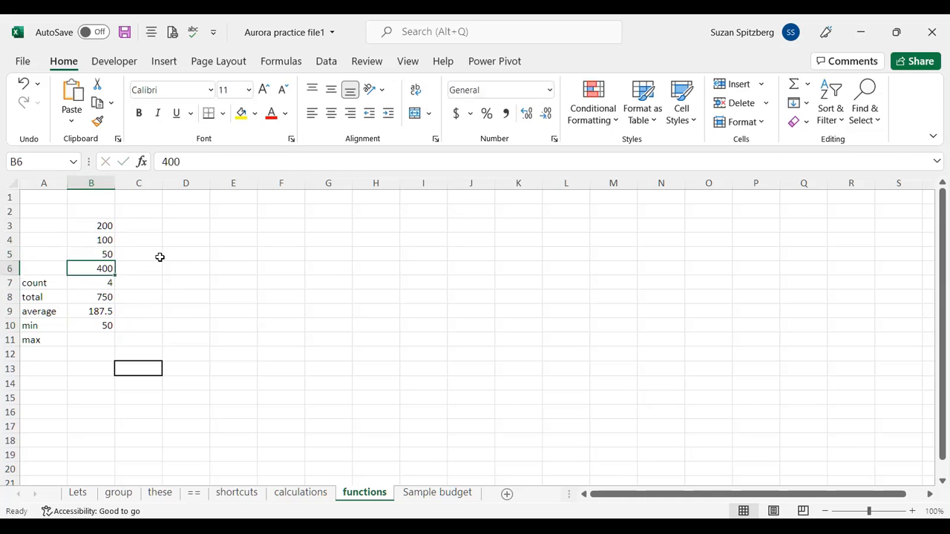
# Step: Find the maximum in cell B11 with =MAX(B3:B6), covering only the four source numbers
pyautogui.click(86, 339)
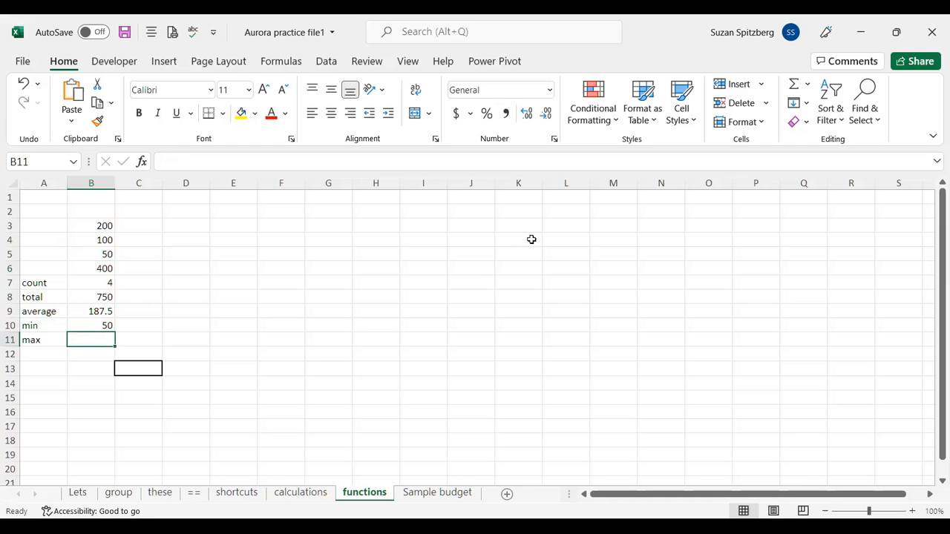
pyautogui.click(809, 88)
pyautogui.click(818, 169)
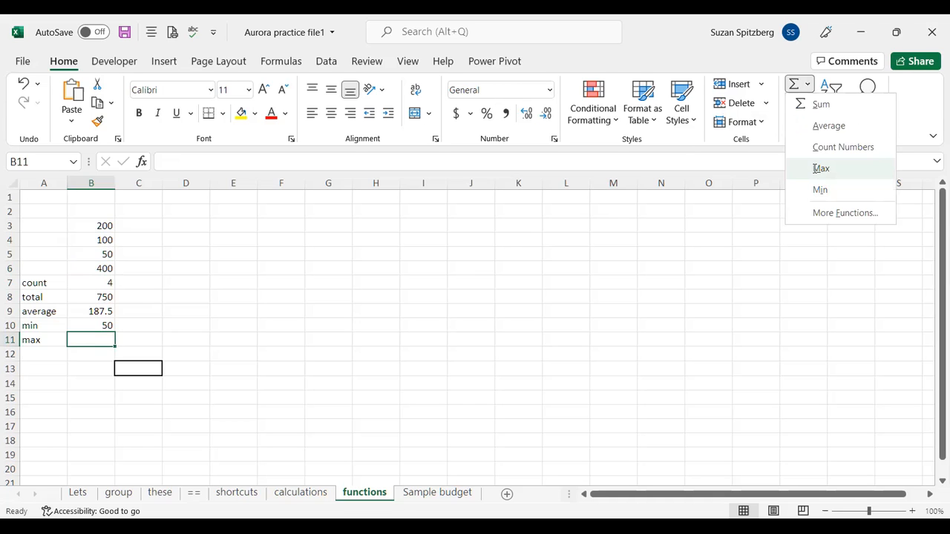
pyautogui.click(95, 224)
pyautogui.moveTo(91, 267); pyautogui.dragTo(89, 267)
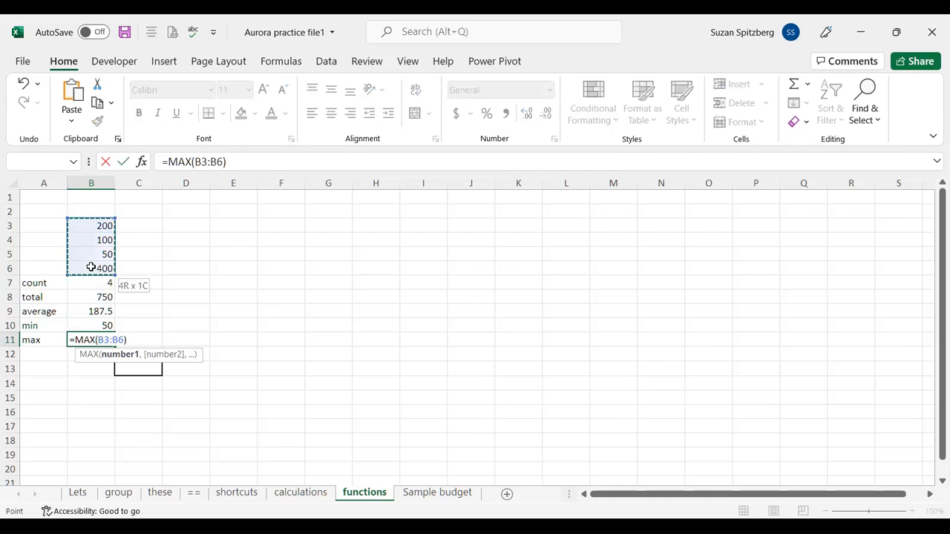
pyautogui.click(124, 162)
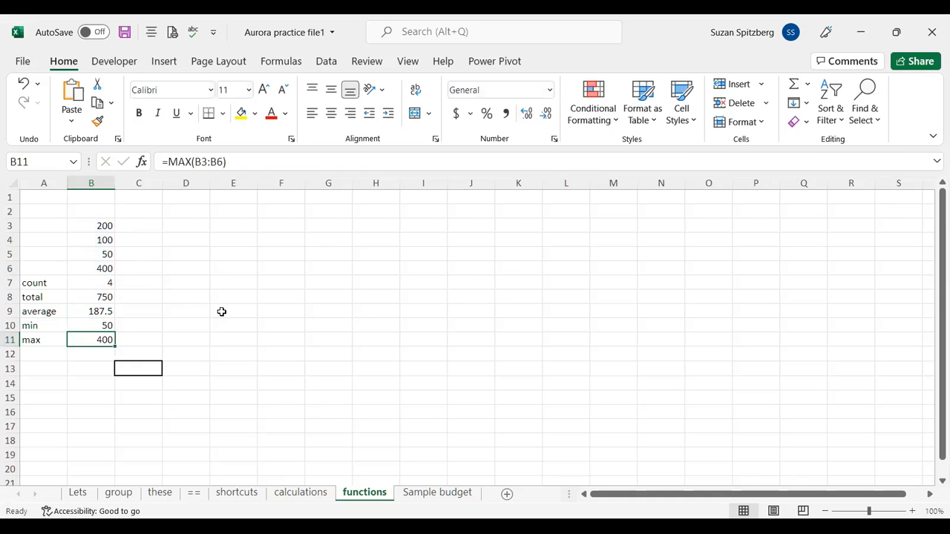
# Step: Change the number in cell B3 to 500 to test the maximum formula
pyautogui.click(96, 224)
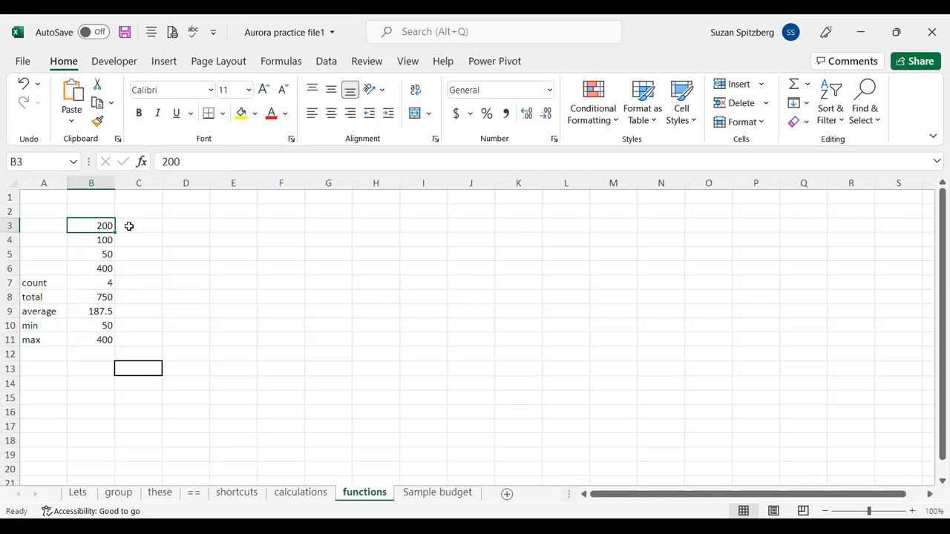
pyautogui.write('500')
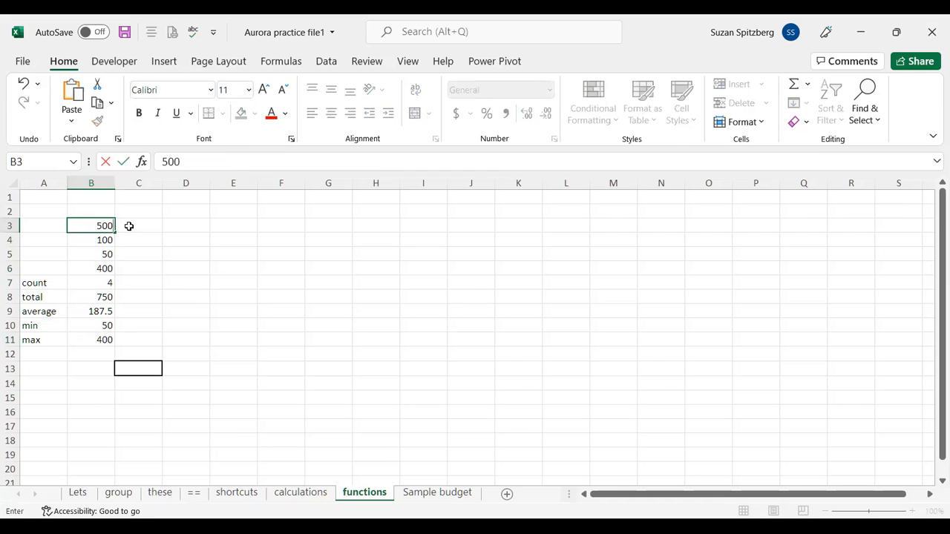
pyautogui.press('Return')
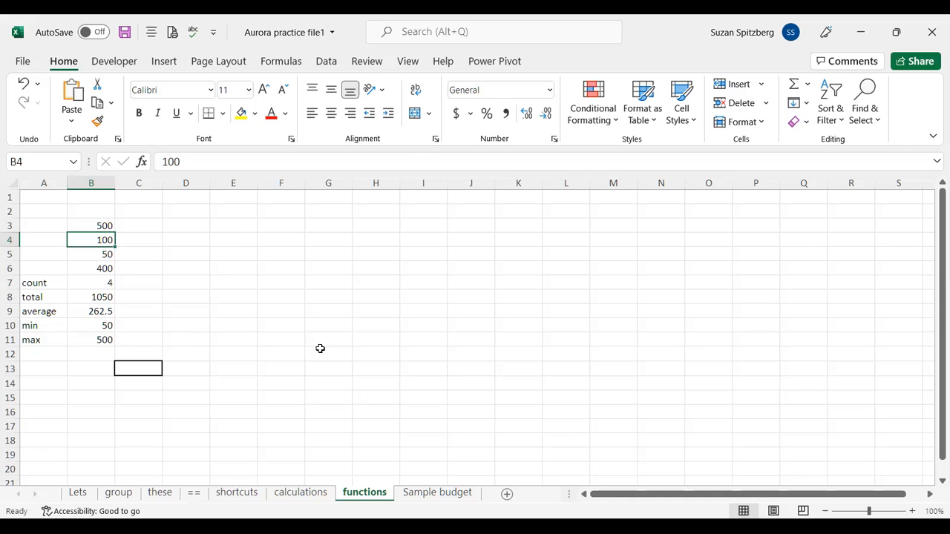
# Step: On the Sample budget sheet, merge and center the title My Quarterly Budget across A1:E1
pyautogui.click(433, 493)
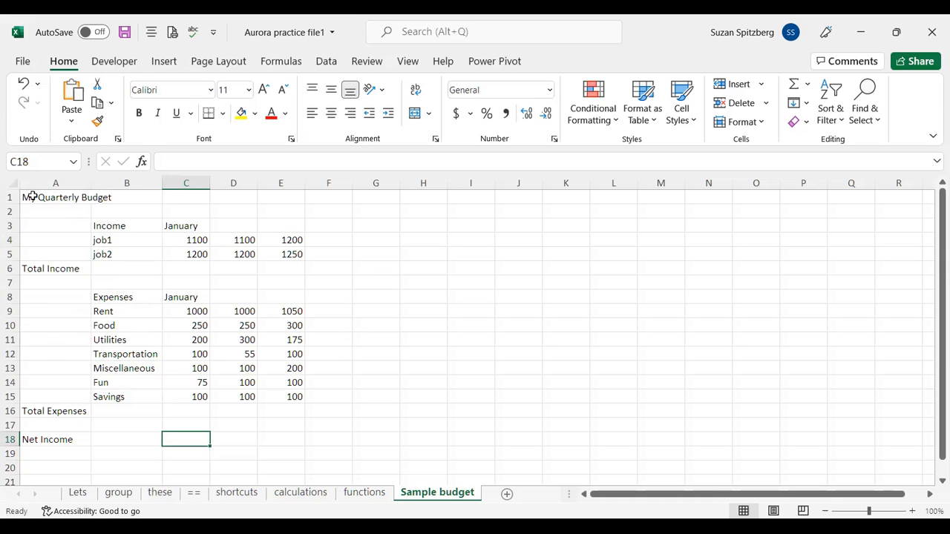
pyautogui.moveTo(28, 198); pyautogui.dragTo(274, 199)
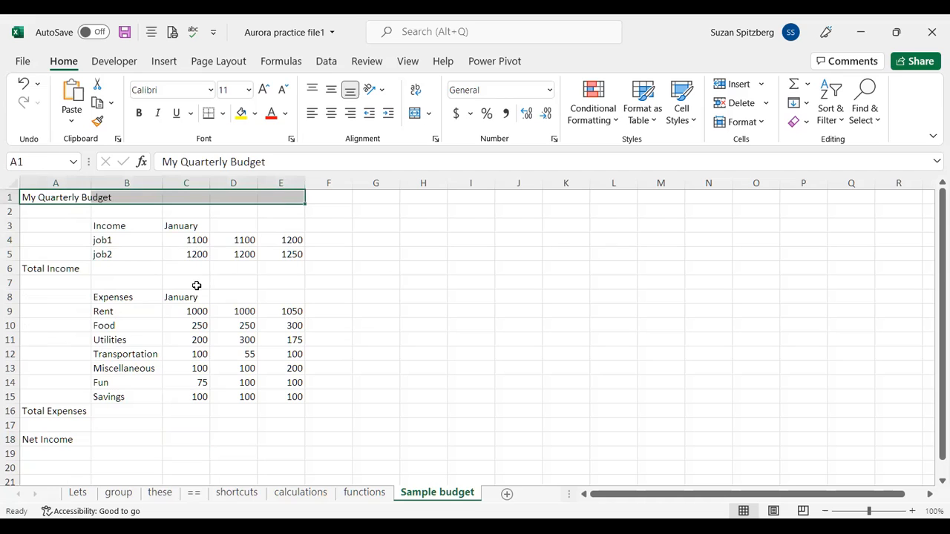
pyautogui.click(415, 114)
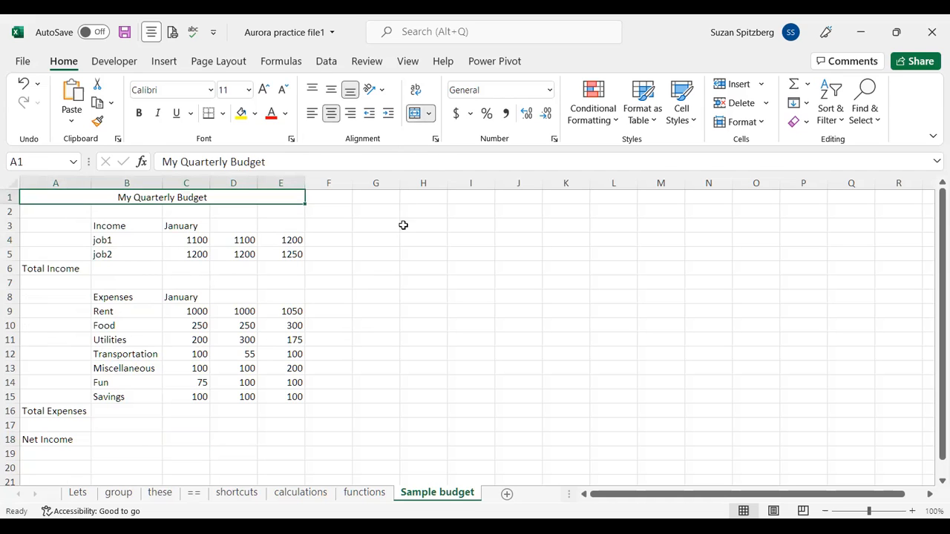
# Step: Autofill the January headings in C3 and C8 across to column E to add February and March
pyautogui.click(179, 226)
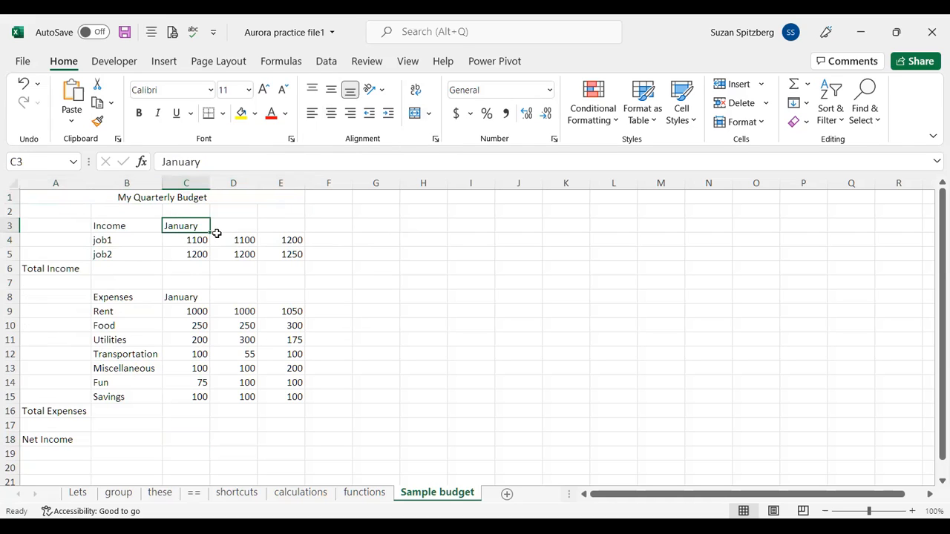
pyautogui.moveTo(210, 233); pyautogui.dragTo(305, 239)
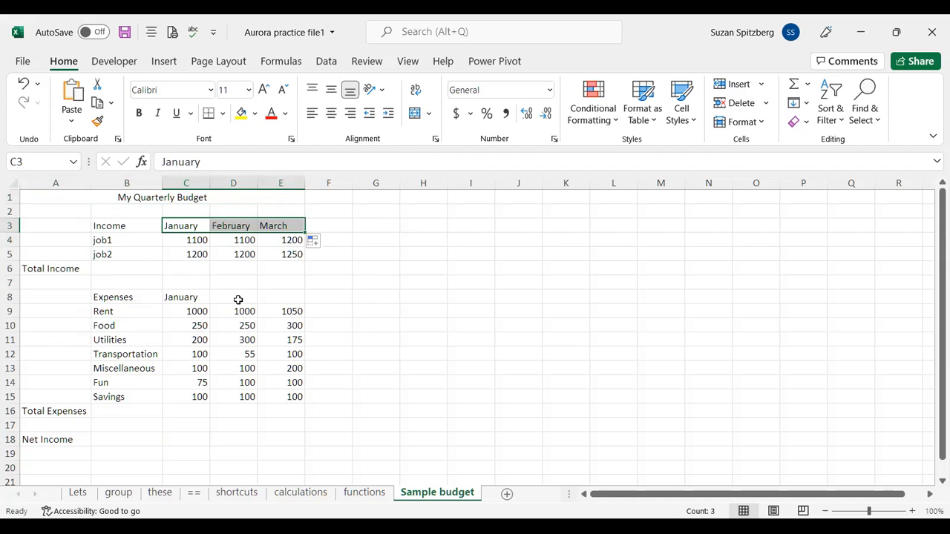
pyautogui.click(187, 297)
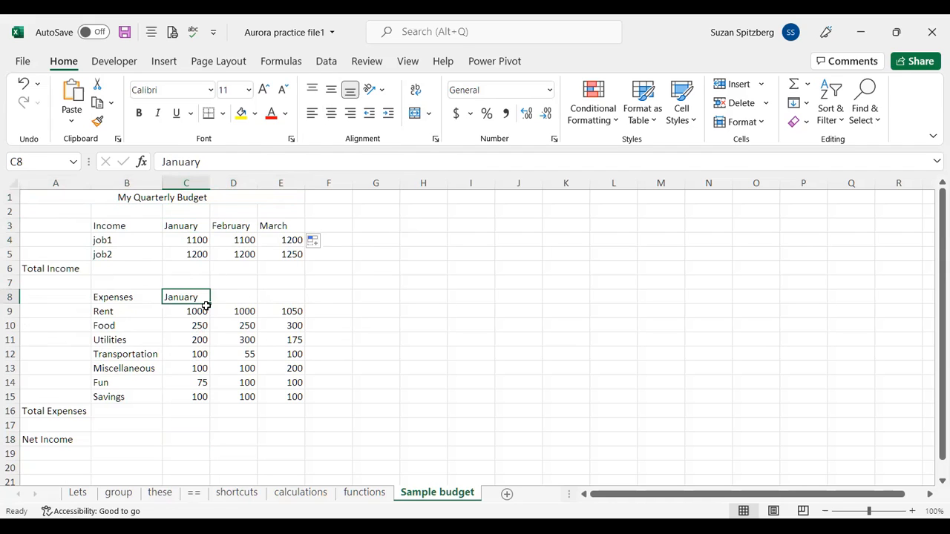
pyautogui.click(237, 305)
pyautogui.click(187, 301)
pyautogui.moveTo(211, 305); pyautogui.dragTo(291, 302)
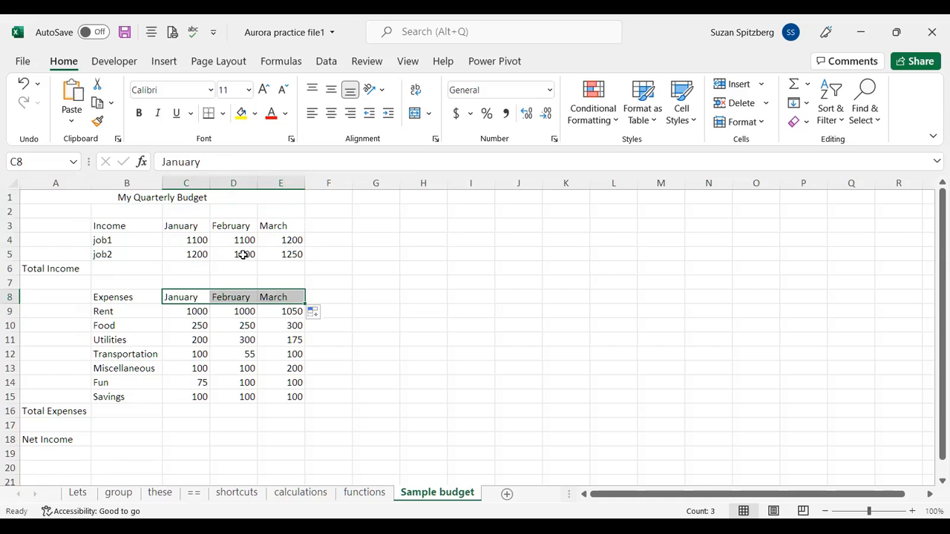
# Step: Use AutoSum to total the three months' income in C6:E6 and expenses in C16:E16
pyautogui.click(187, 268)
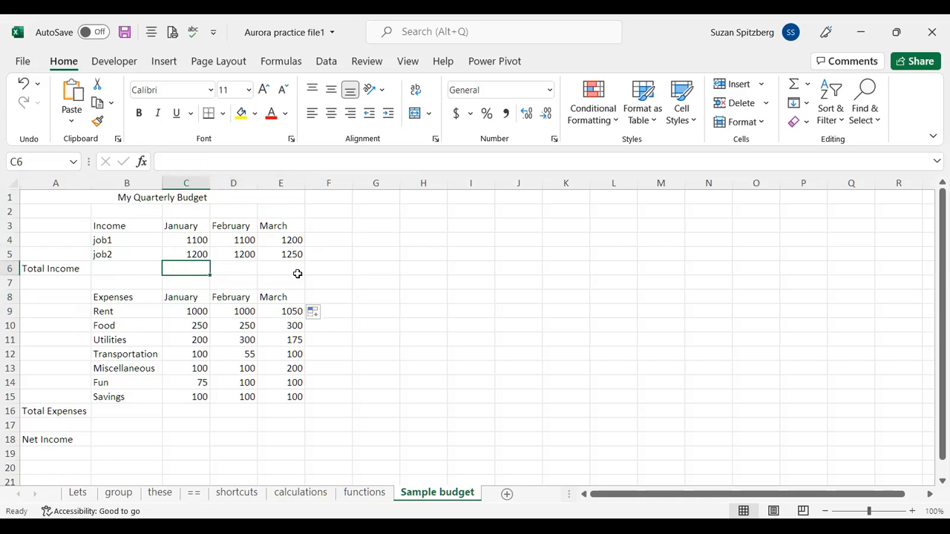
pyautogui.moveTo(180, 268); pyautogui.dragTo(275, 272)
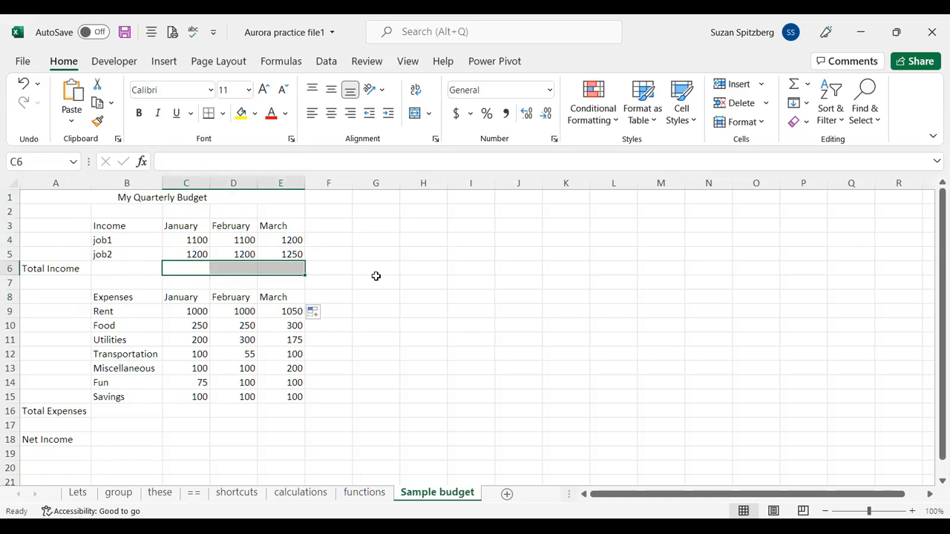
pyautogui.click(793, 84)
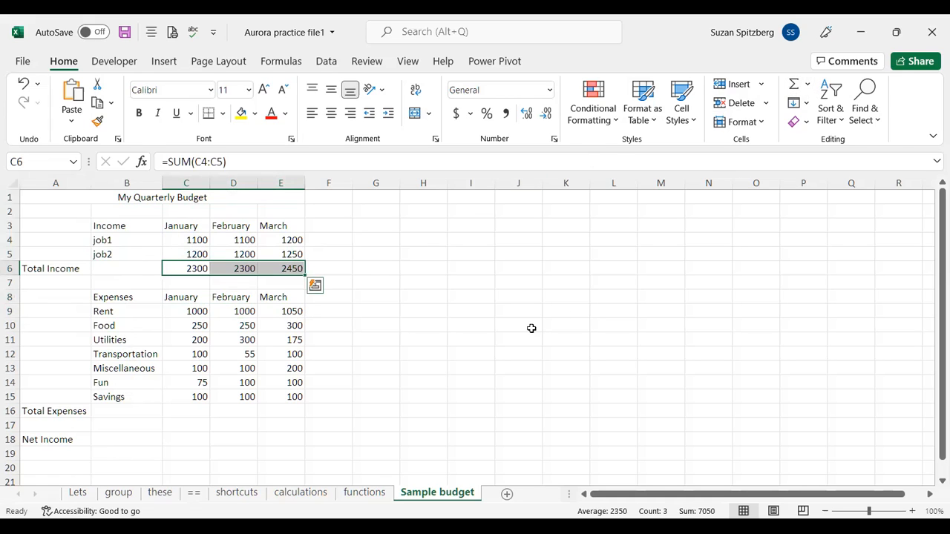
pyautogui.click(179, 268)
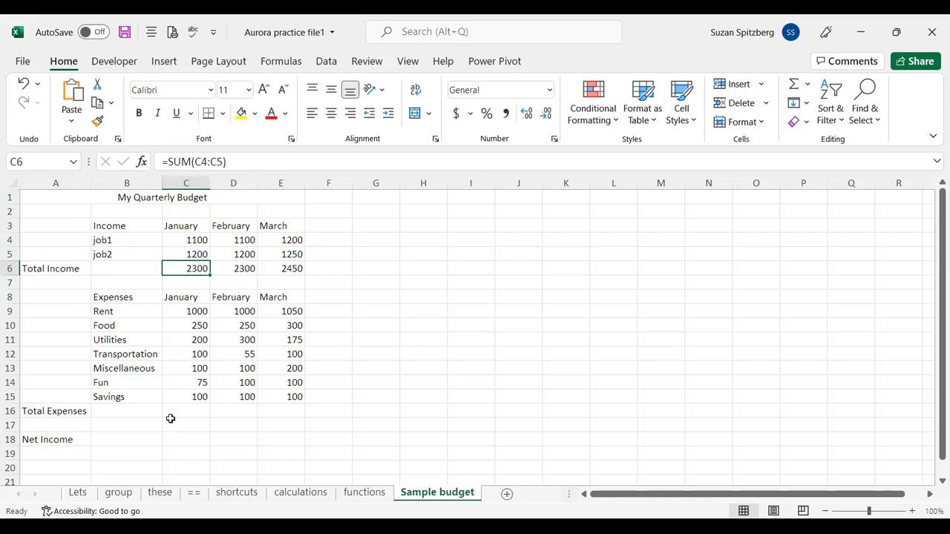
pyautogui.moveTo(175, 413); pyautogui.dragTo(278, 412)
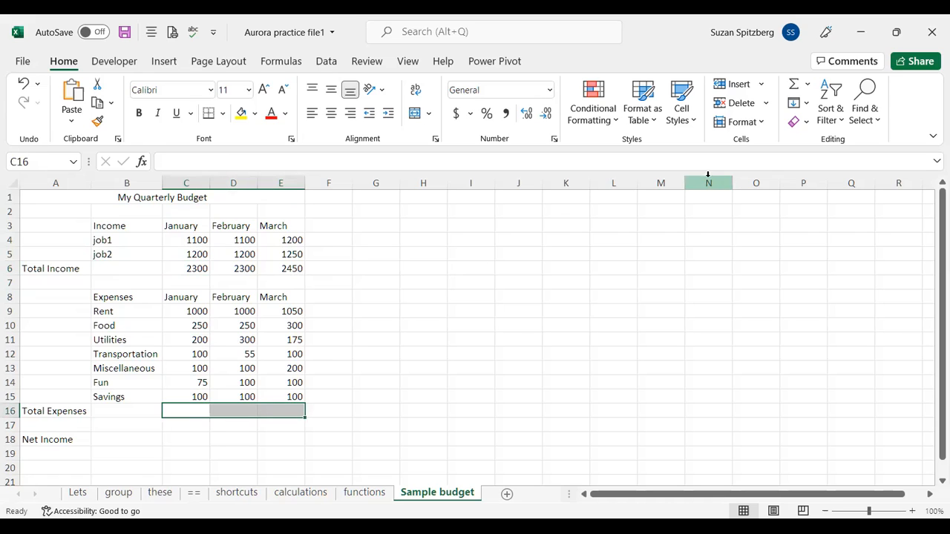
pyautogui.click(792, 87)
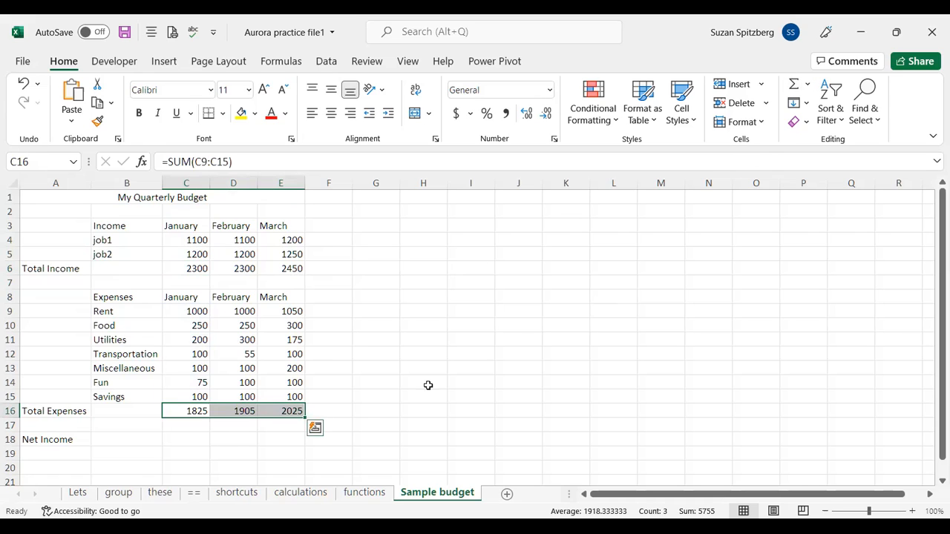
# Step: Calculate January's net income in C18 with =C6-C16 and fill the formula across to E18
pyautogui.click(178, 439)
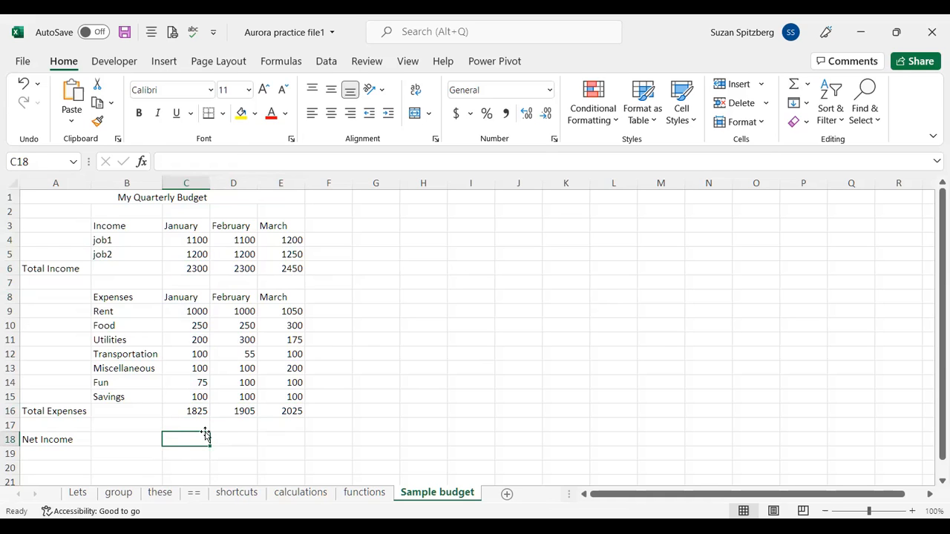
pyautogui.write('=')
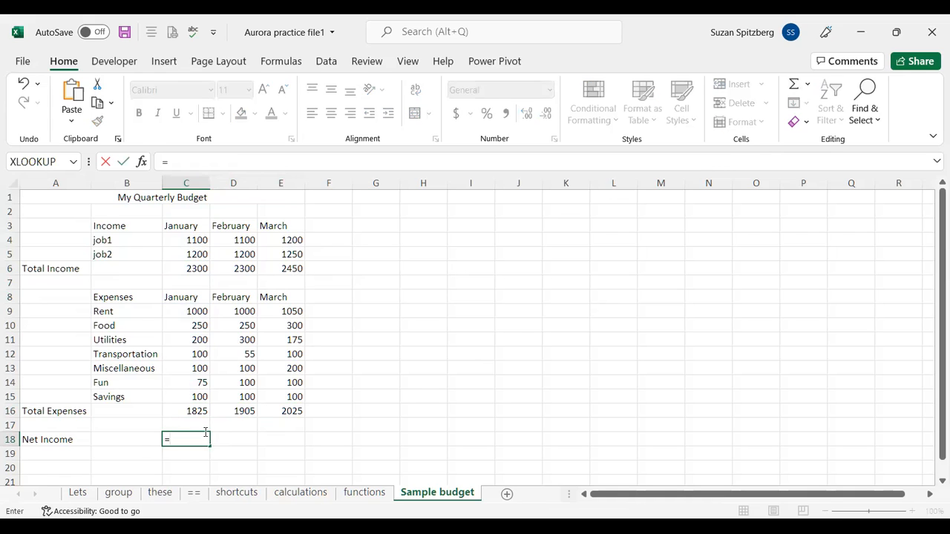
pyautogui.click(184, 270)
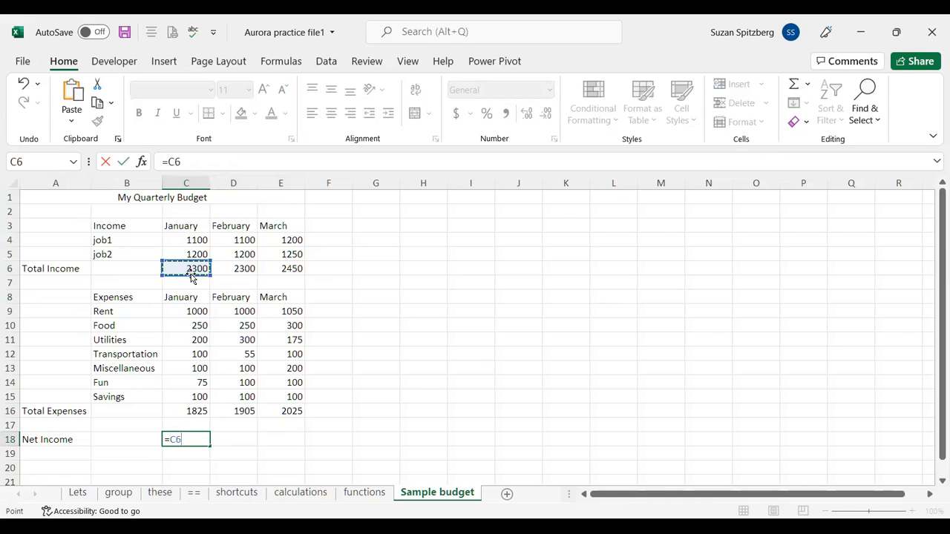
pyautogui.write('-')
pyautogui.click(190, 411)
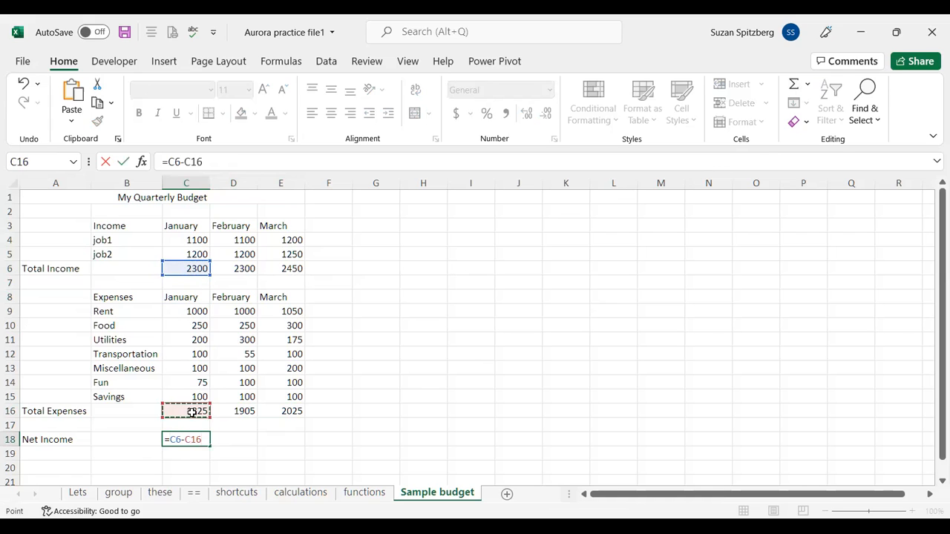
pyautogui.click(123, 163)
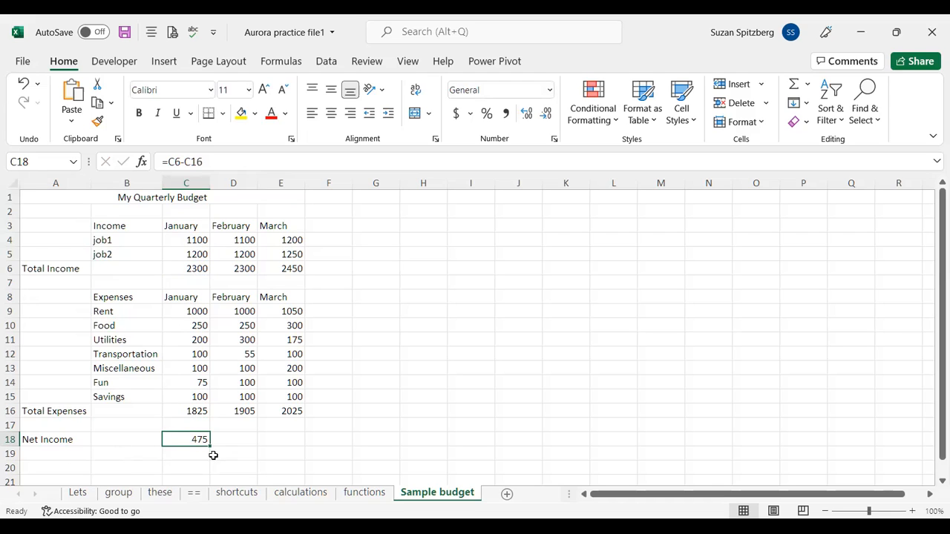
pyautogui.moveTo(210, 446); pyautogui.dragTo(304, 446)
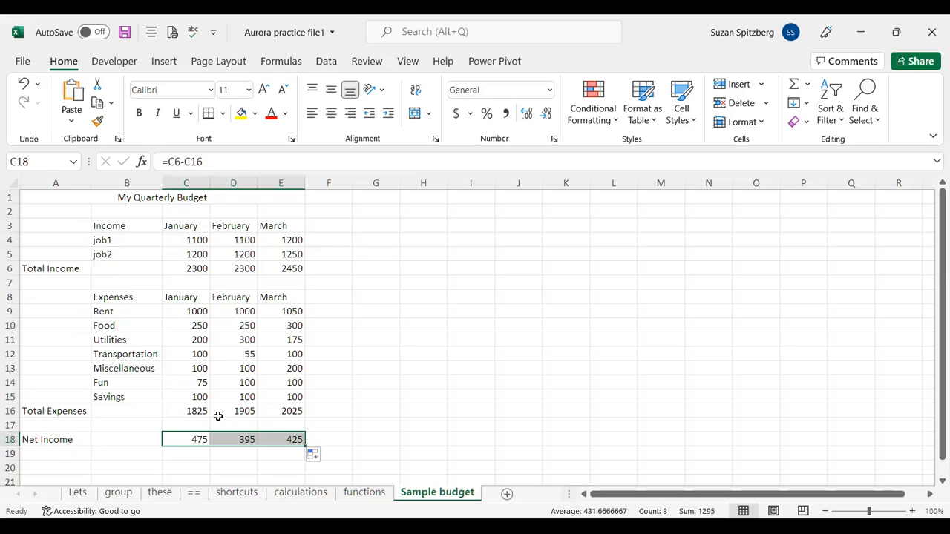
# Step: Try a 2-D clustered column chart of only the expense numbers in C9:E15, and delete it
pyautogui.moveTo(178, 311); pyautogui.dragTo(281, 391)
pyautogui.click(393, 380)
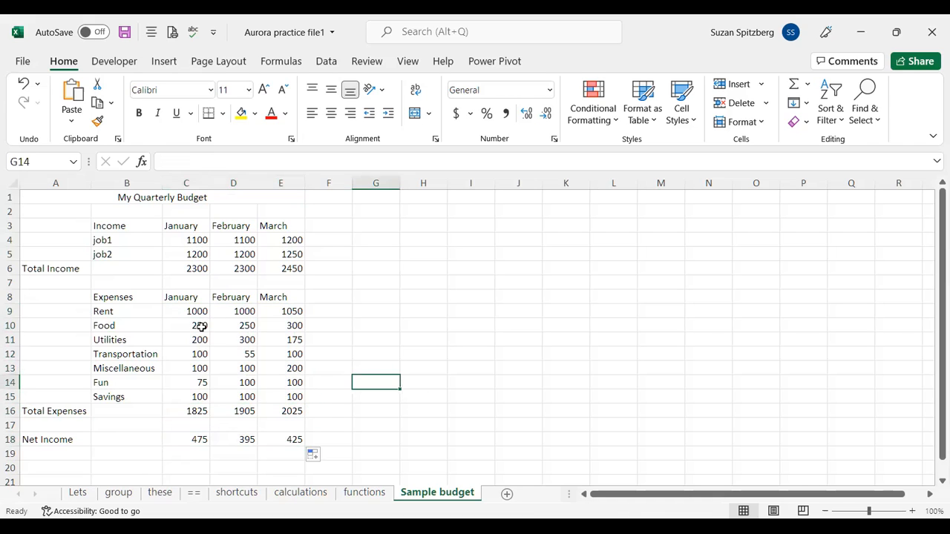
pyautogui.moveTo(181, 311); pyautogui.dragTo(274, 392)
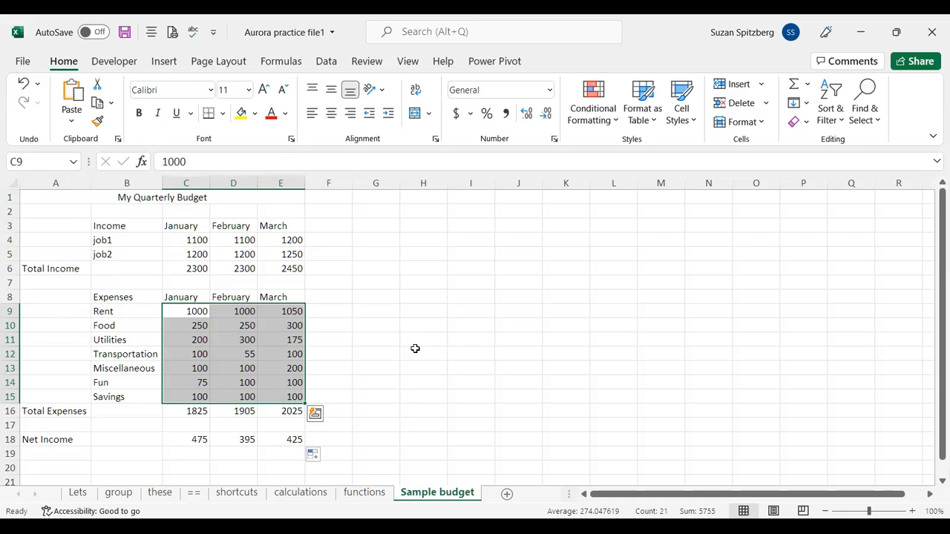
pyautogui.click(163, 63)
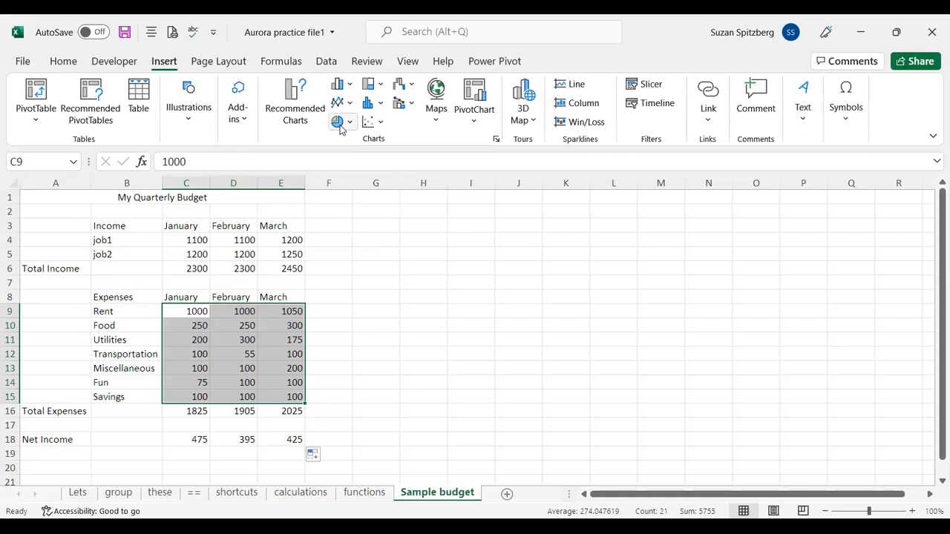
pyautogui.click(341, 86)
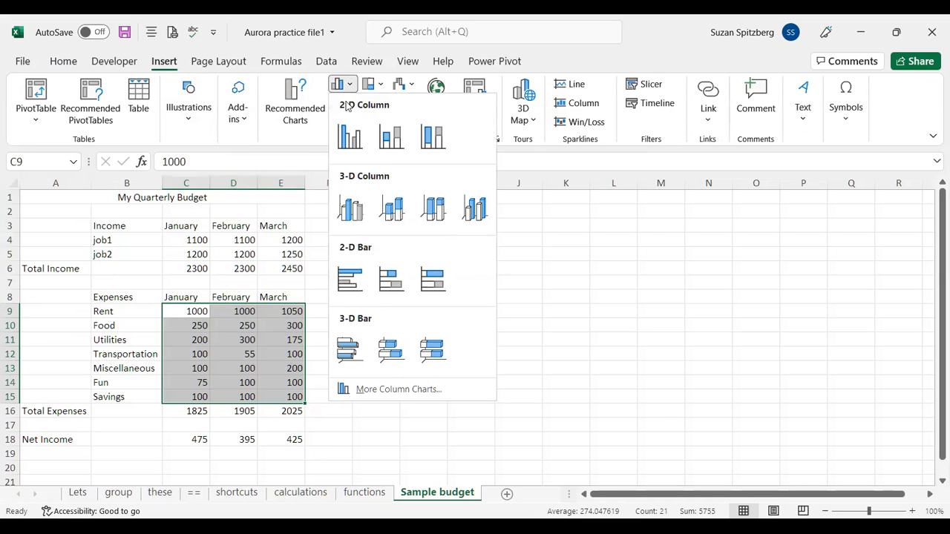
pyautogui.click(361, 140)
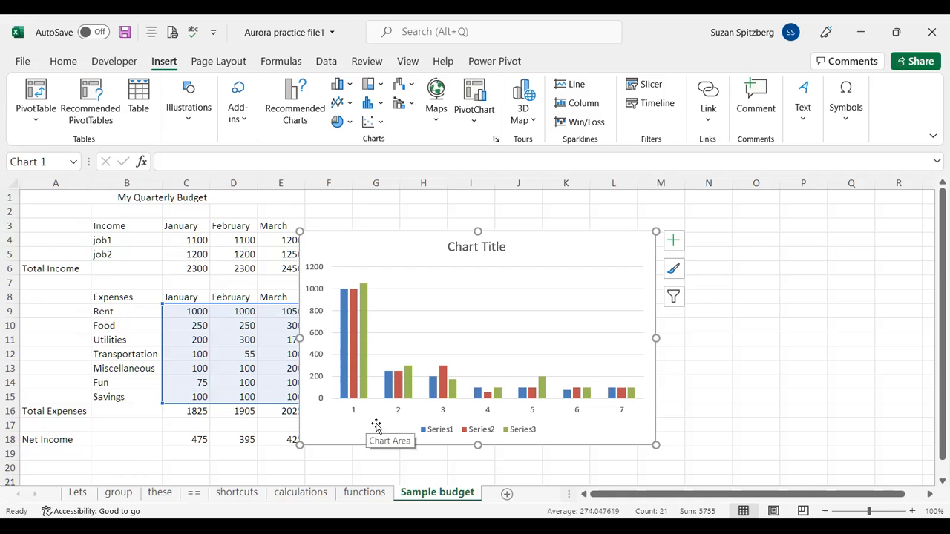
pyautogui.press('Delete')
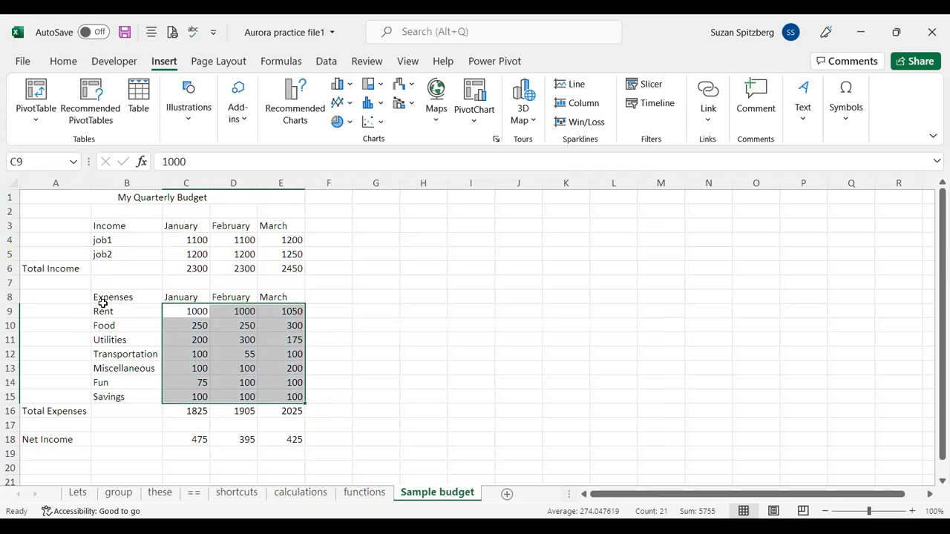
# Step: Insert a 2-D clustered column chart from B8:E15, including the expense labels and month headings
pyautogui.moveTo(104, 297); pyautogui.dragTo(275, 397)
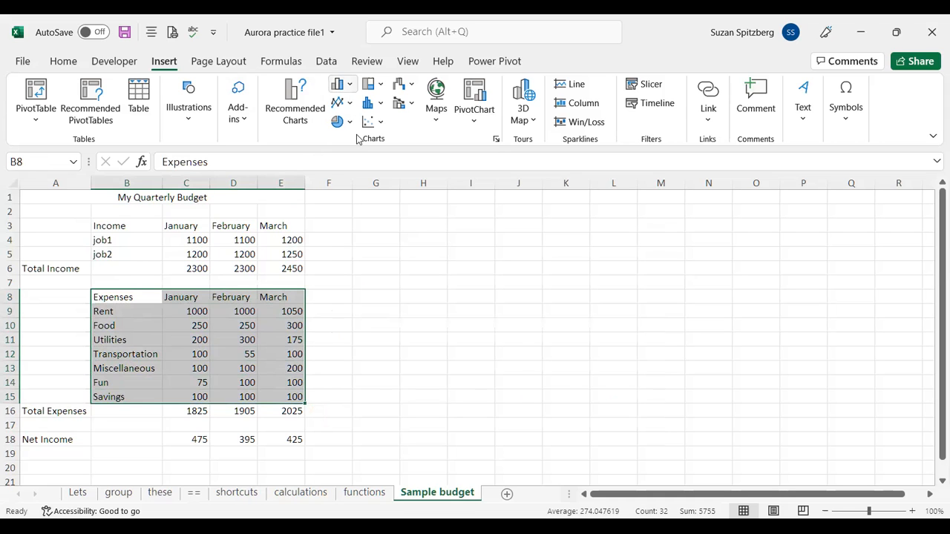
pyautogui.click(340, 84)
pyautogui.click(369, 140)
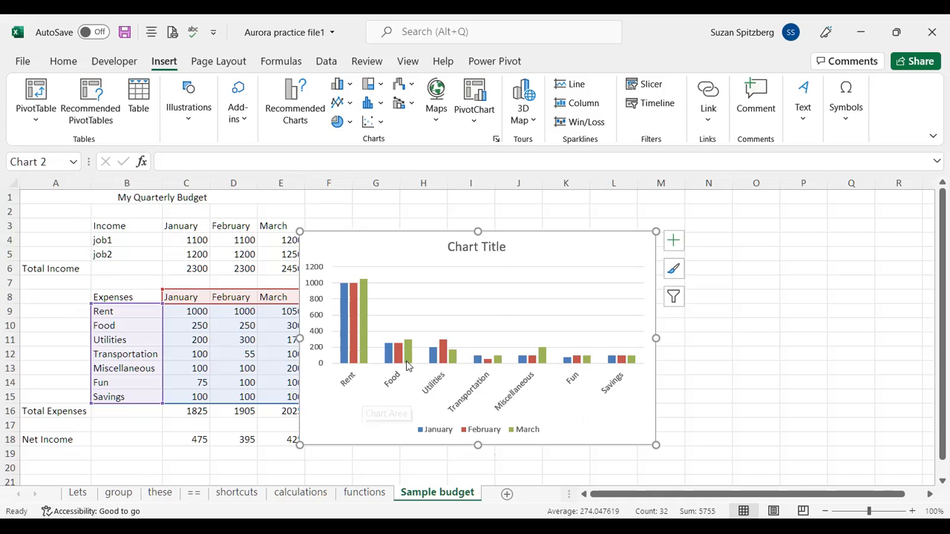
pyautogui.moveTo(410, 361)
pyautogui.moveTo(441, 361)
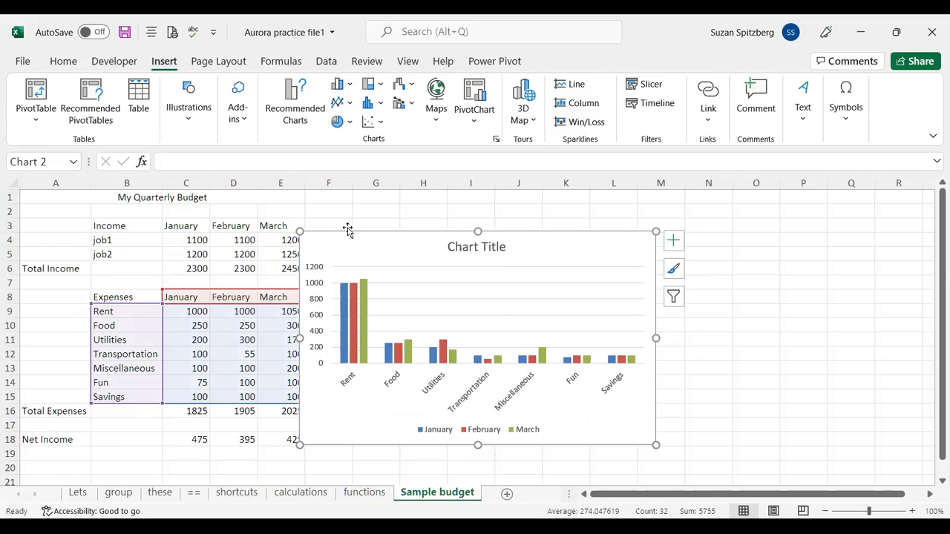
# Step: Switch the chart's rows and columns to group the expenses by month, and switch them back
pyautogui.click(400, 259)
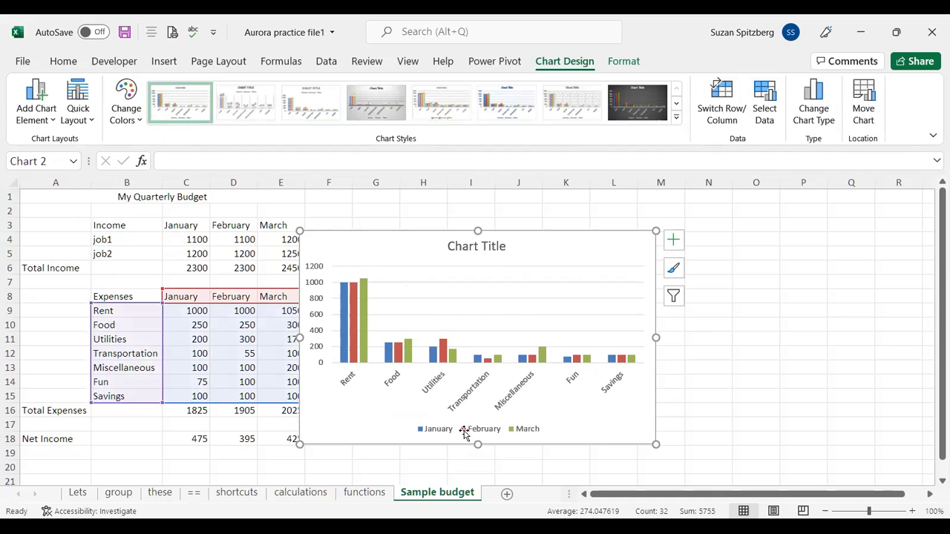
pyautogui.click(731, 108)
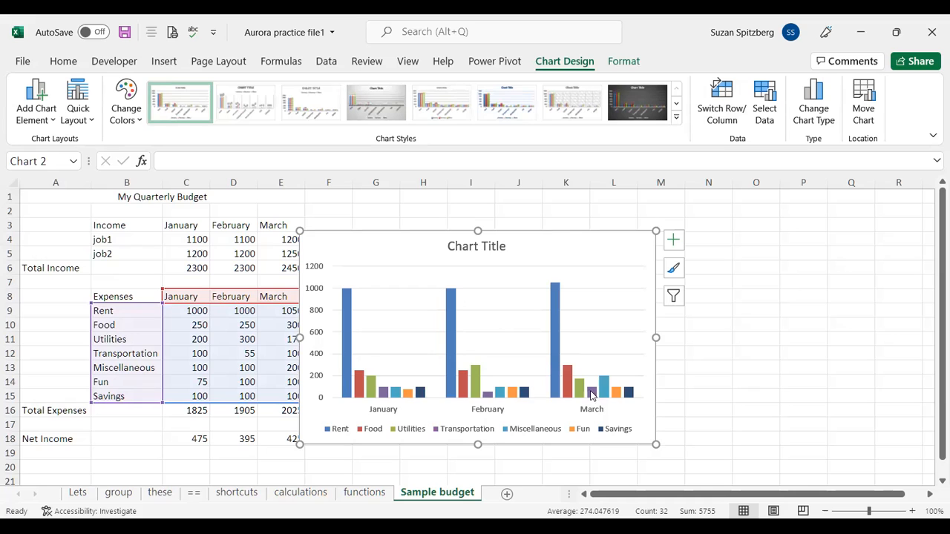
pyautogui.click(724, 106)
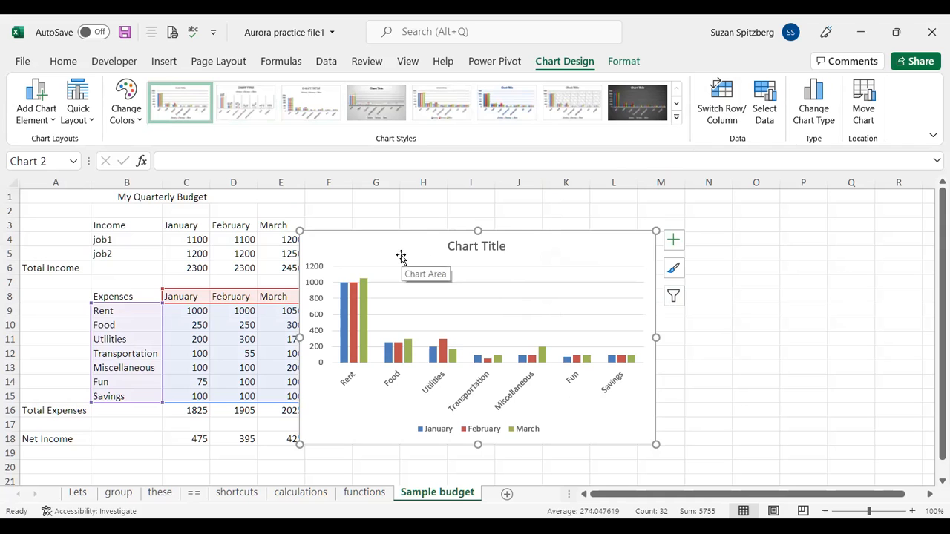
# Step: Shift the chart clear of the March column and move it to a new sheet named my chart
pyautogui.moveTo(401, 257); pyautogui.dragTo(429, 244)
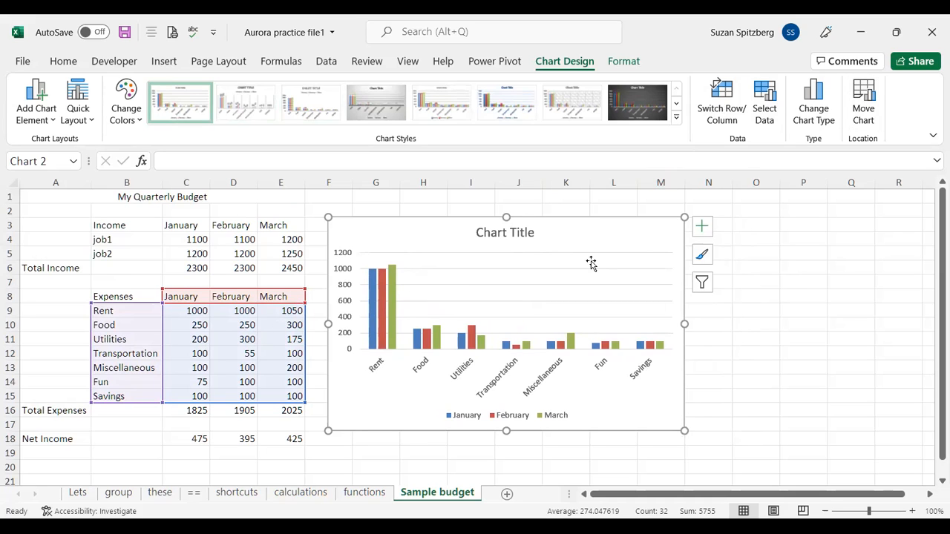
pyautogui.click(863, 100)
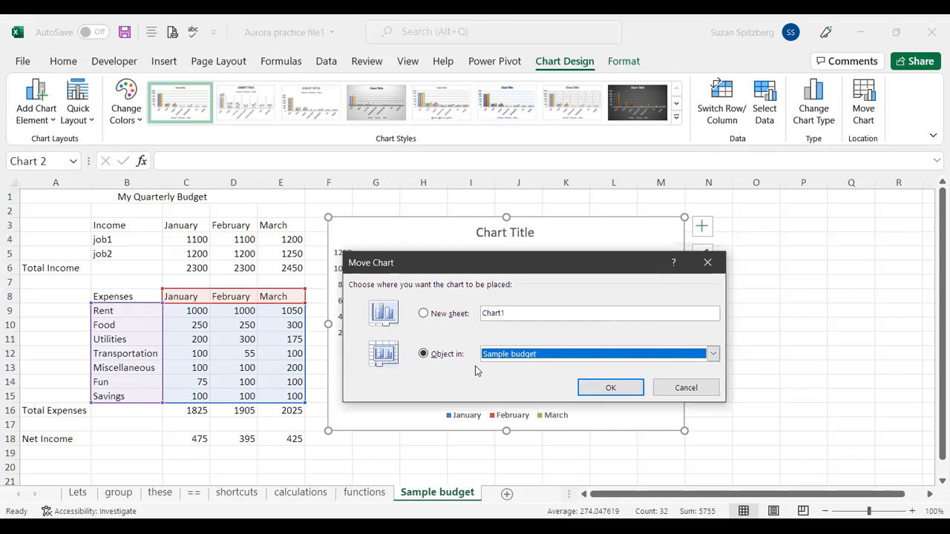
pyautogui.click(425, 314)
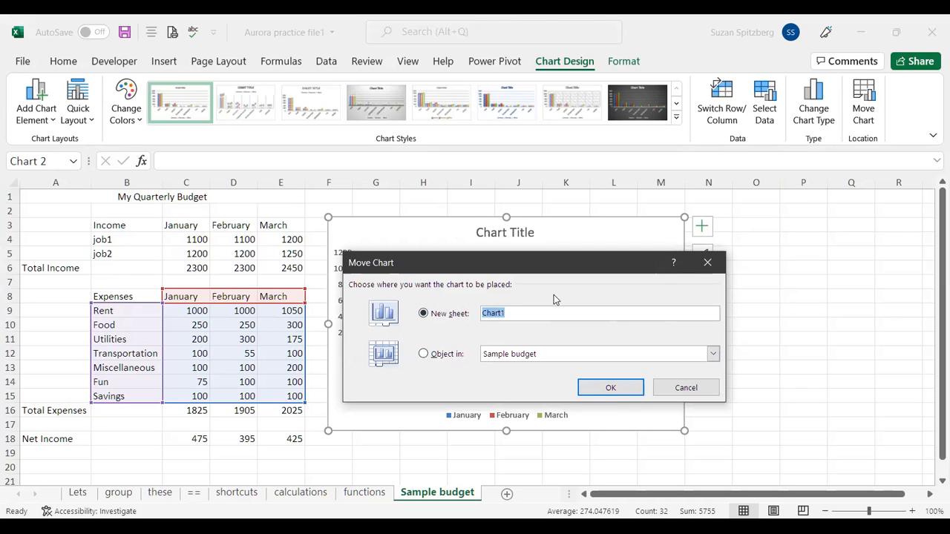
pyautogui.write('my chart')
pyautogui.press('Return')
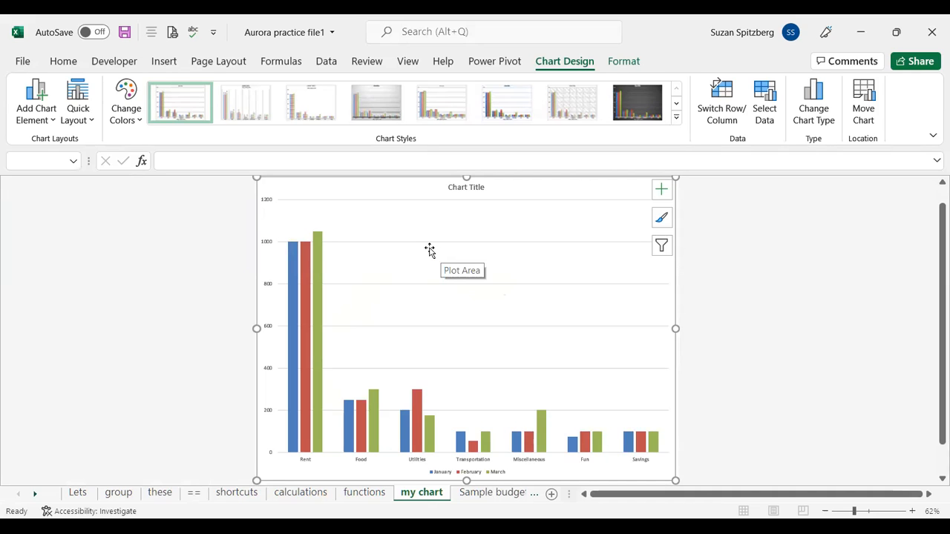
# Step: Review the elements that can be added to the chart, including axis titles, data labels, data tables, gridlines and legend positions
pyautogui.click(52, 124)
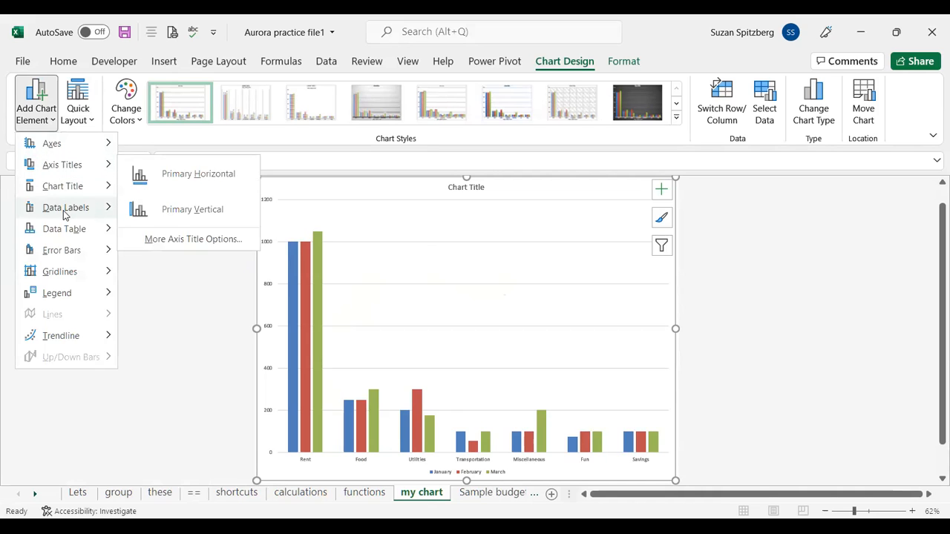
pyautogui.moveTo(64, 214)
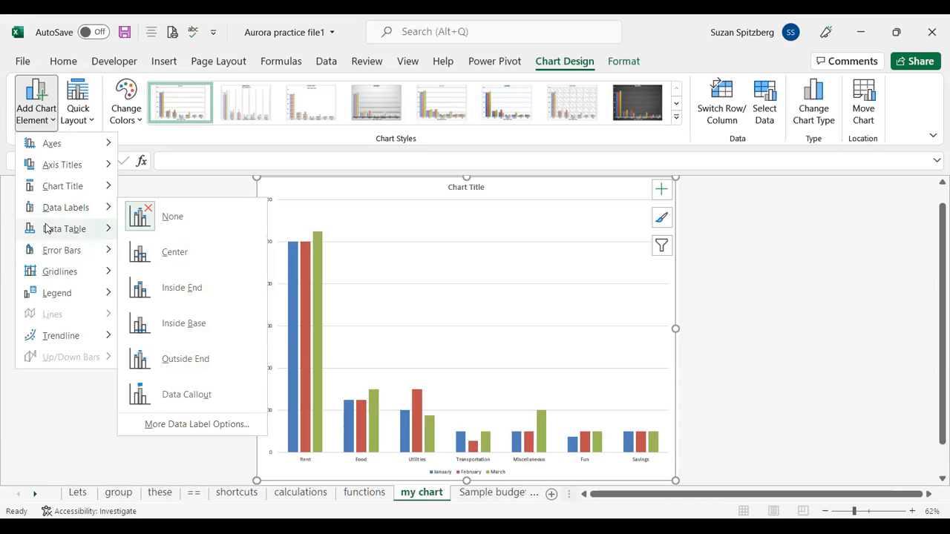
pyautogui.moveTo(55, 234)
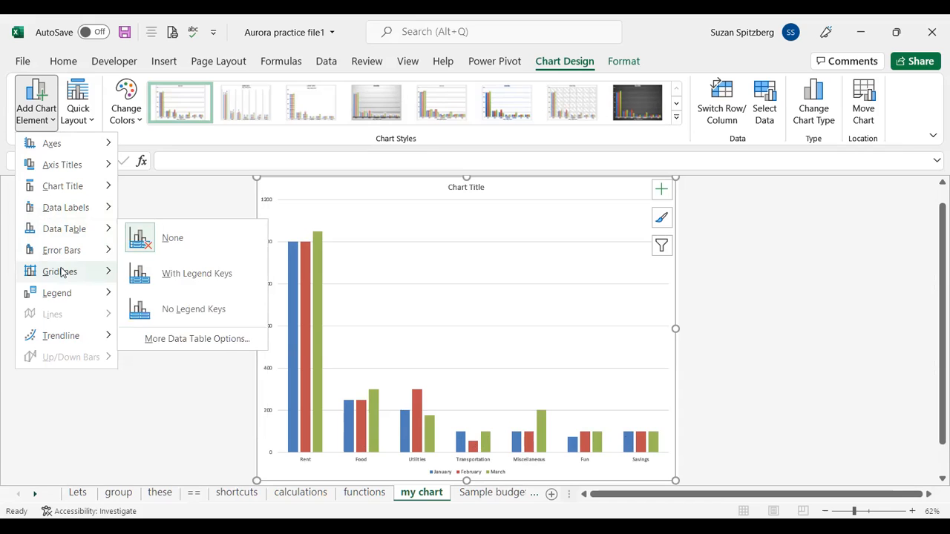
pyautogui.moveTo(61, 292)
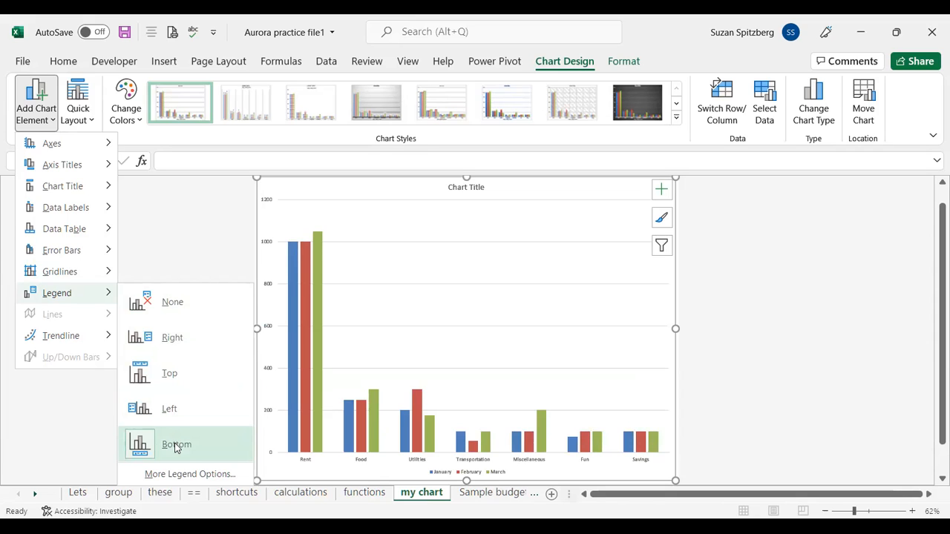
pyautogui.click(87, 427)
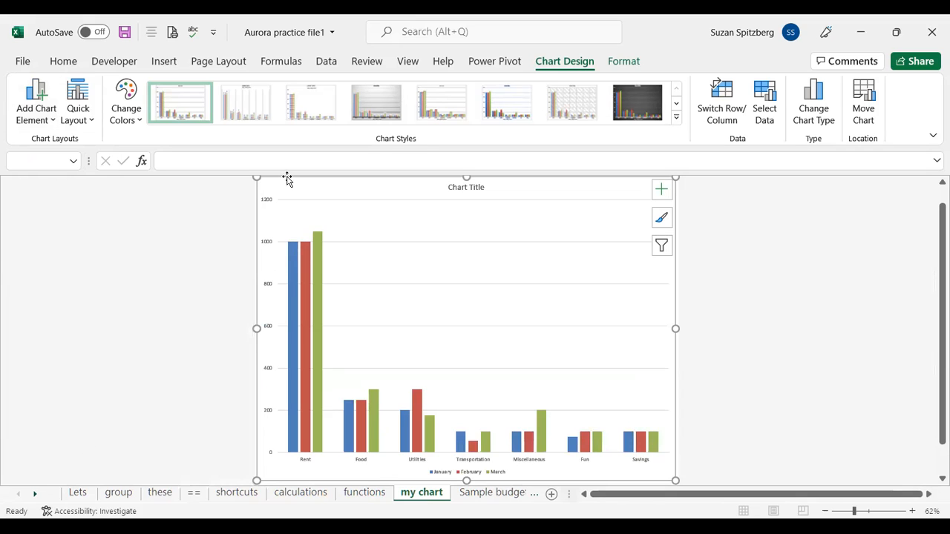
# Step: Preview the quick layouts, color palettes and full gallery of styles available for the chart without applying any
pyautogui.click(78, 111)
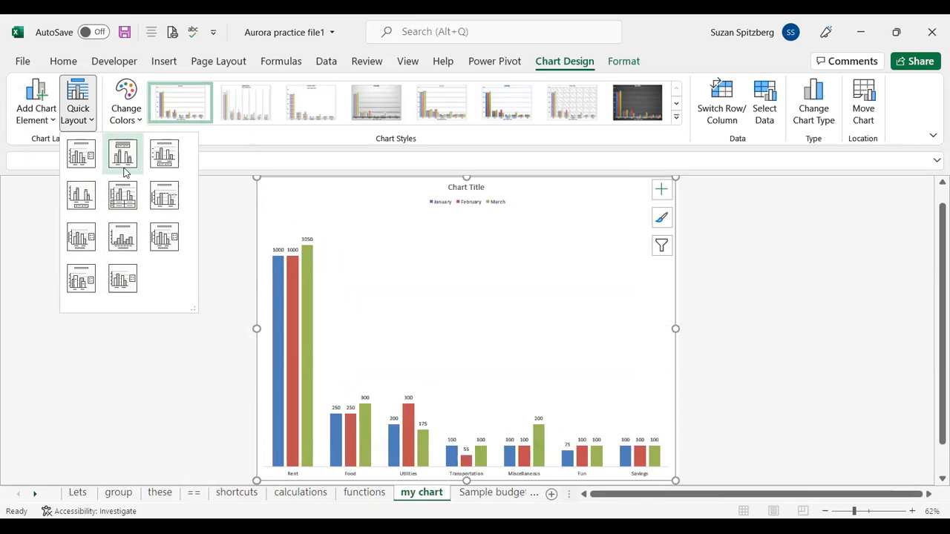
pyautogui.click(178, 378)
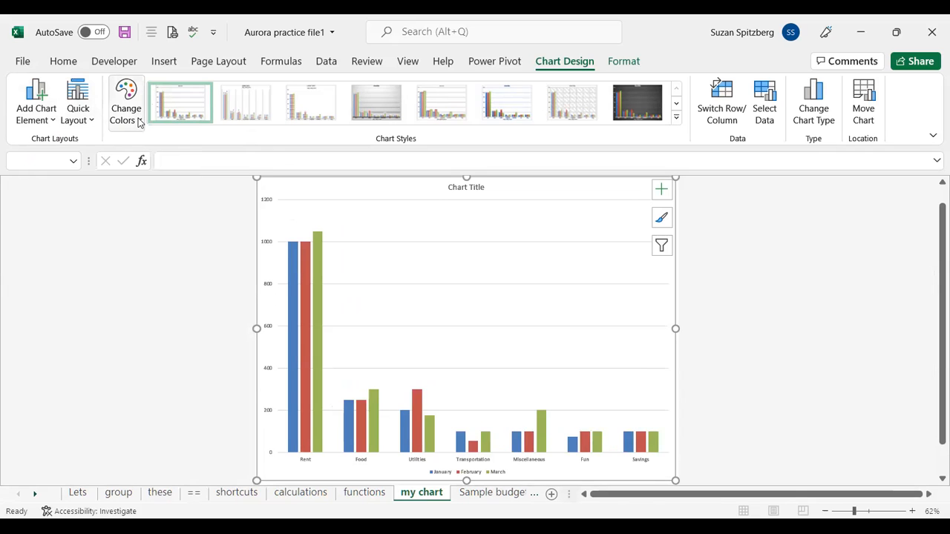
pyautogui.click(126, 113)
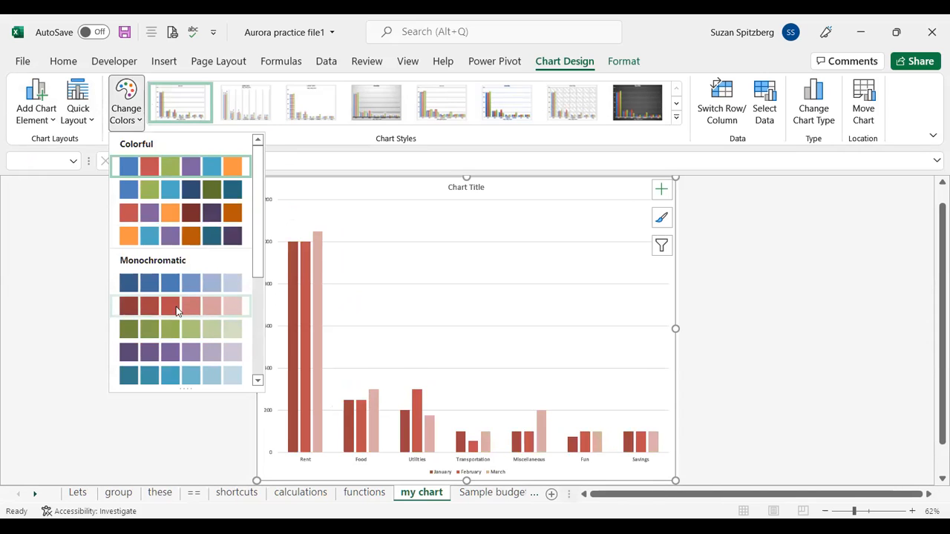
pyautogui.click(10, 249)
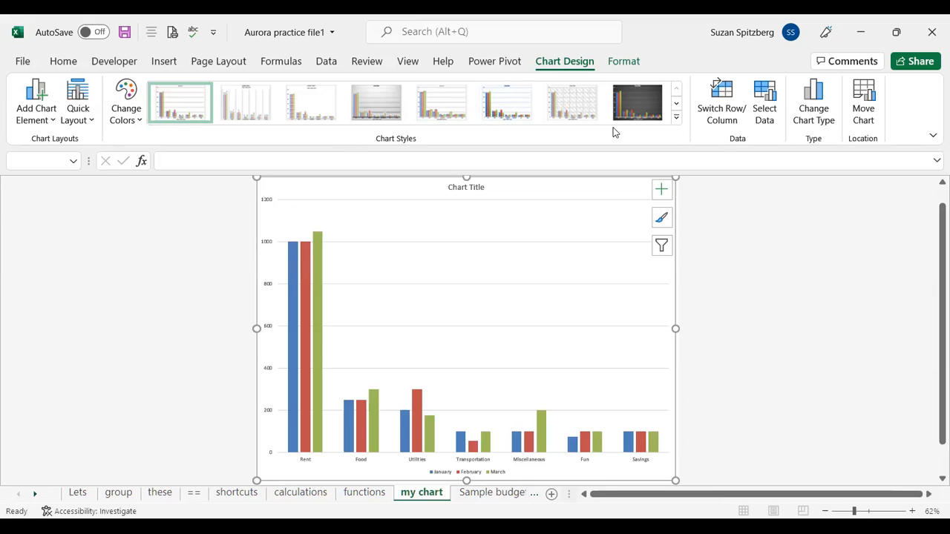
pyautogui.click(675, 107)
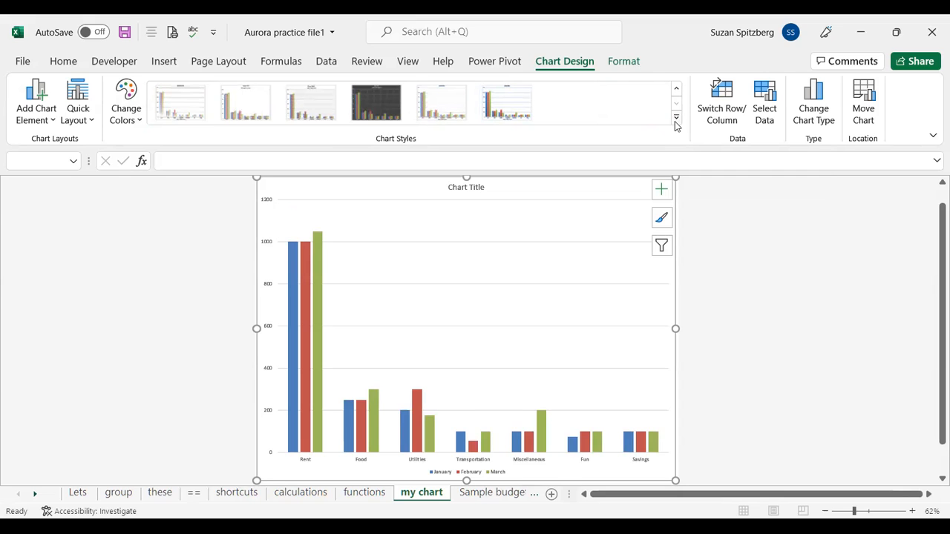
pyautogui.click(675, 118)
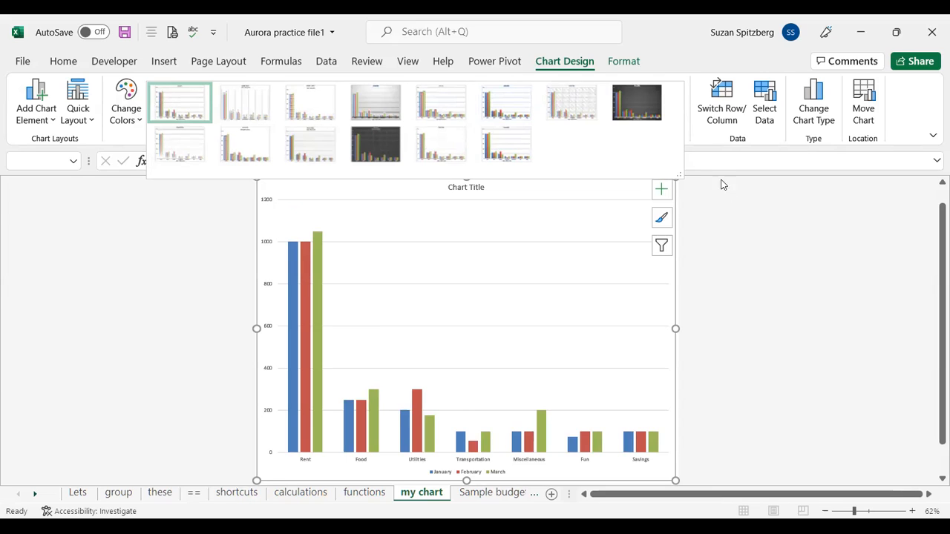
pyautogui.click(737, 213)
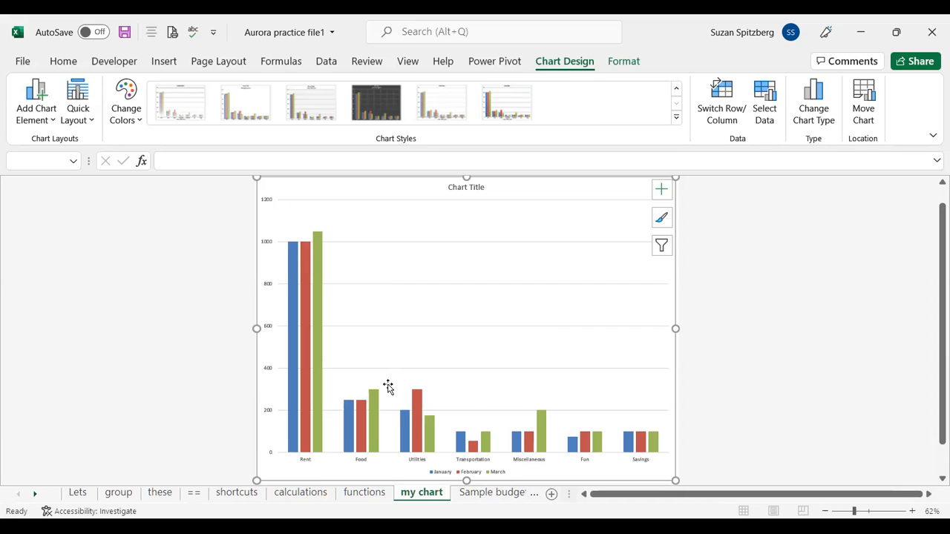
# Step: Fill only the February Utilities column in the chart with the dark wood texture
pyautogui.moveTo(417, 422)
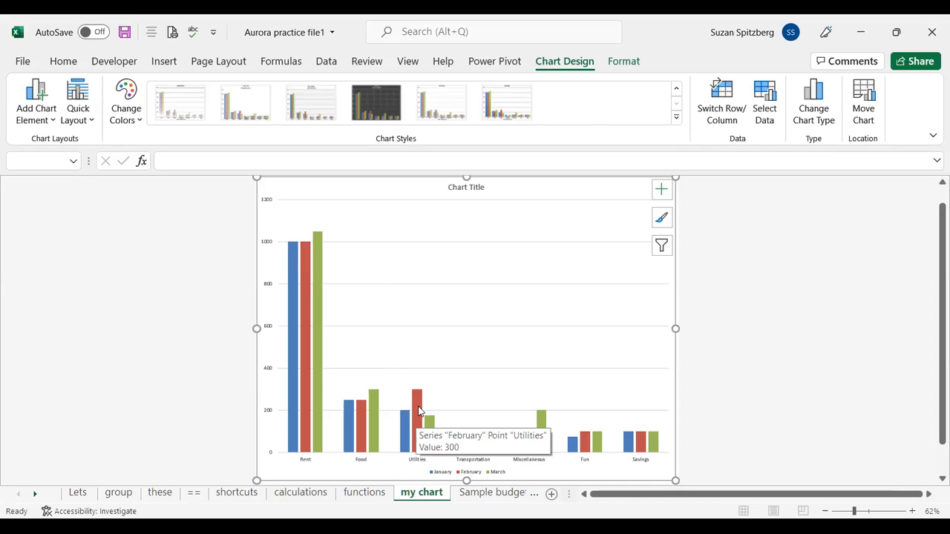
pyautogui.click(419, 411)
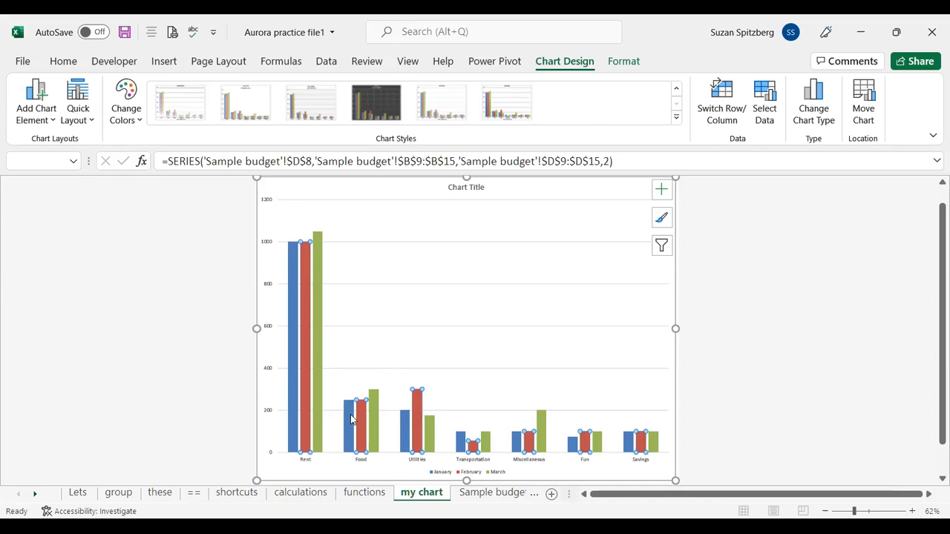
pyautogui.moveTo(416, 421)
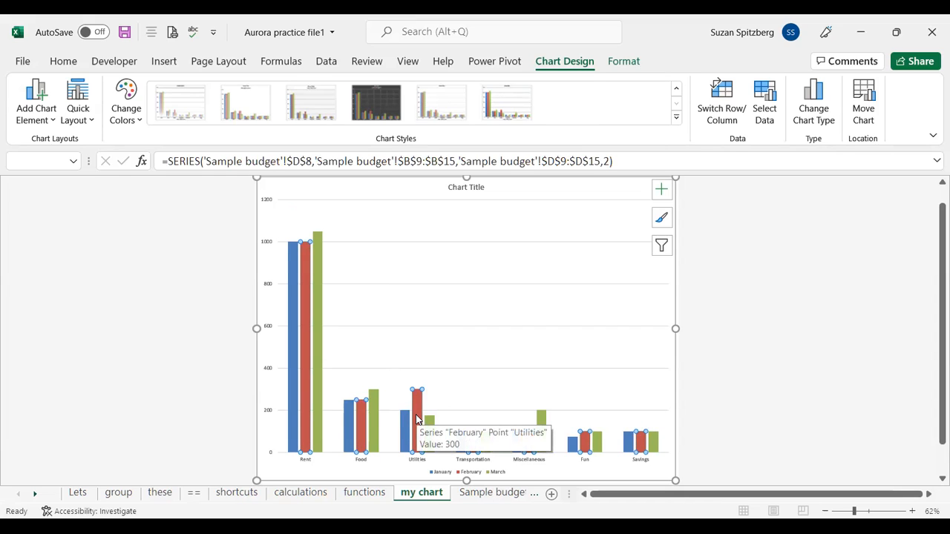
pyautogui.click(416, 421)
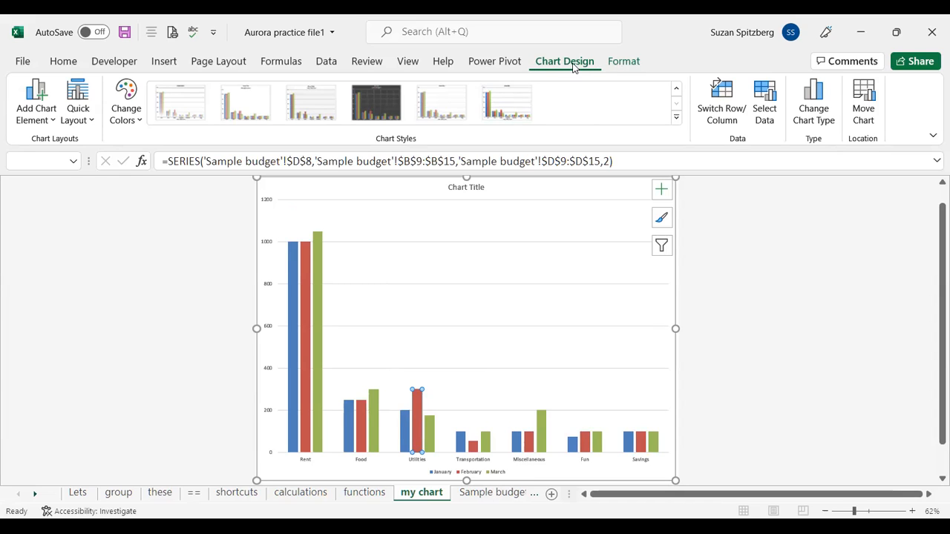
pyautogui.click(618, 66)
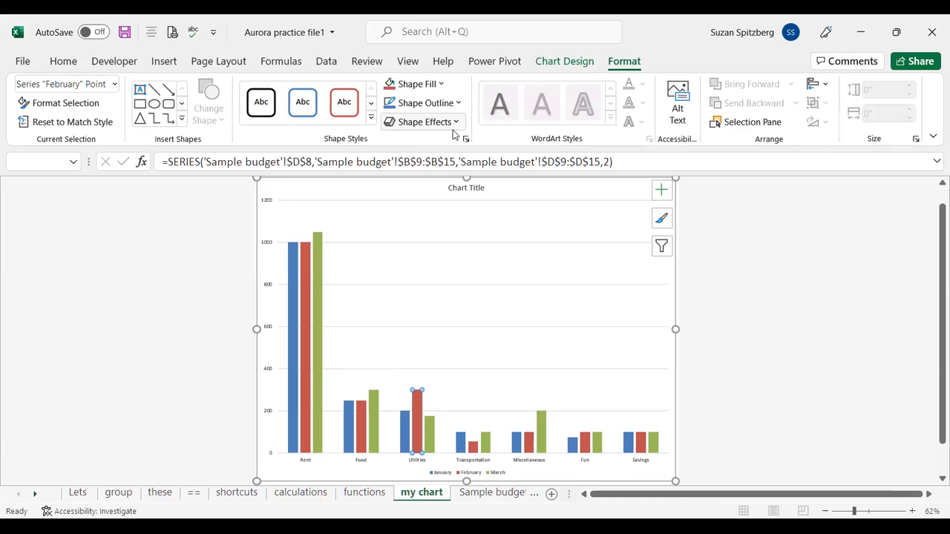
pyautogui.click(442, 84)
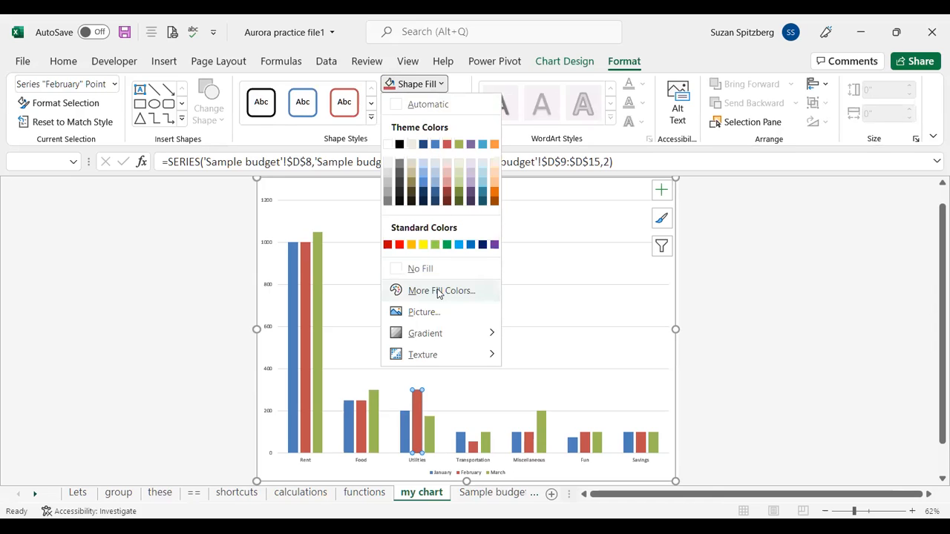
pyautogui.click(469, 340)
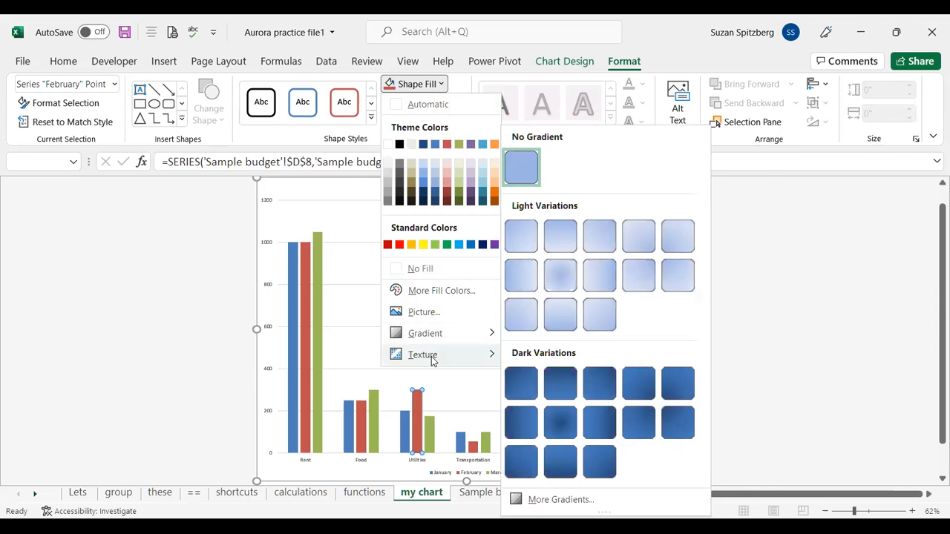
pyautogui.moveTo(434, 359)
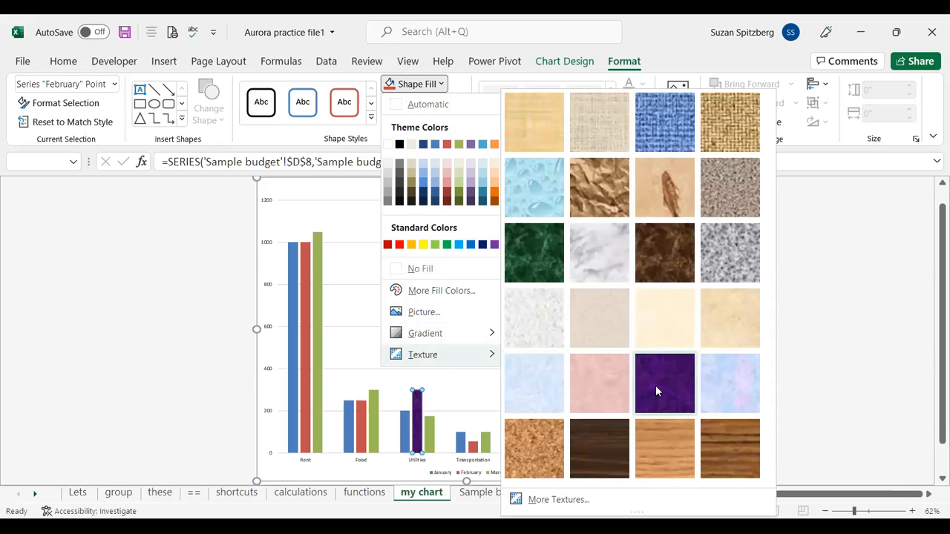
pyautogui.click(601, 441)
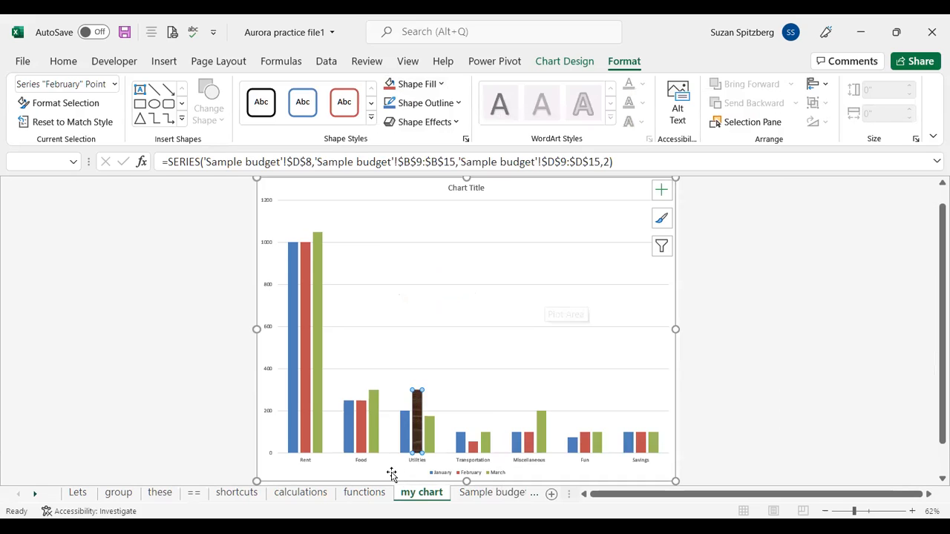
pyautogui.moveTo(416, 428)
pyautogui.moveTo(380, 424)
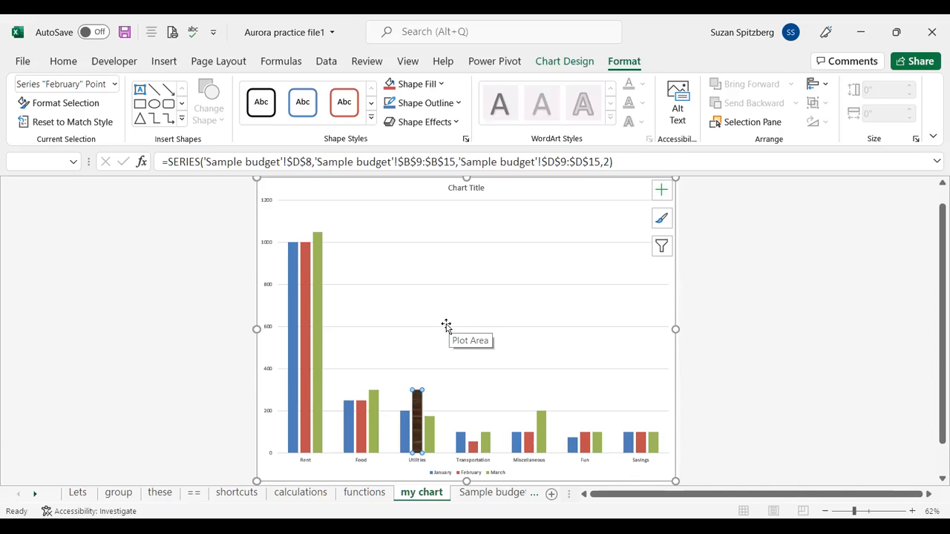
# Step: Add three new blank sheets directly after the calculations sheet
pyautogui.click(362, 493)
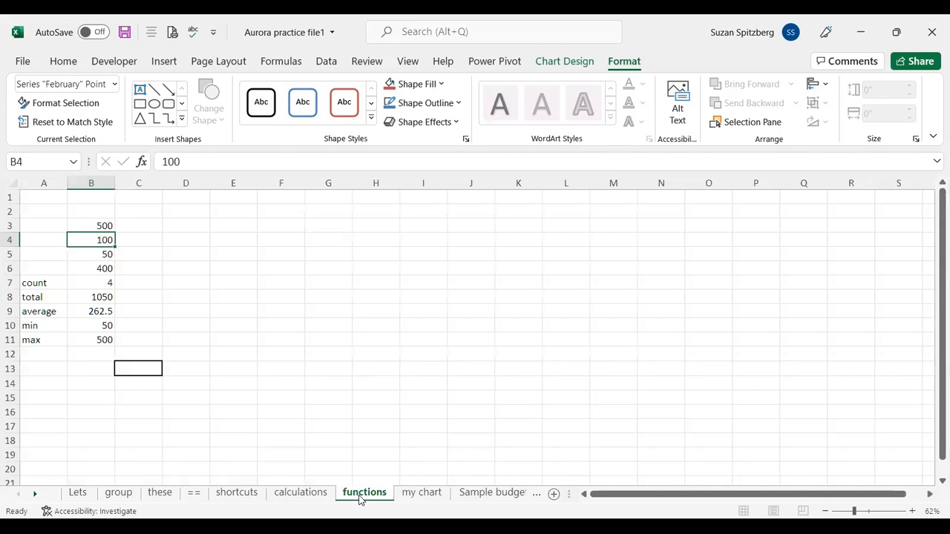
pyautogui.click(300, 494)
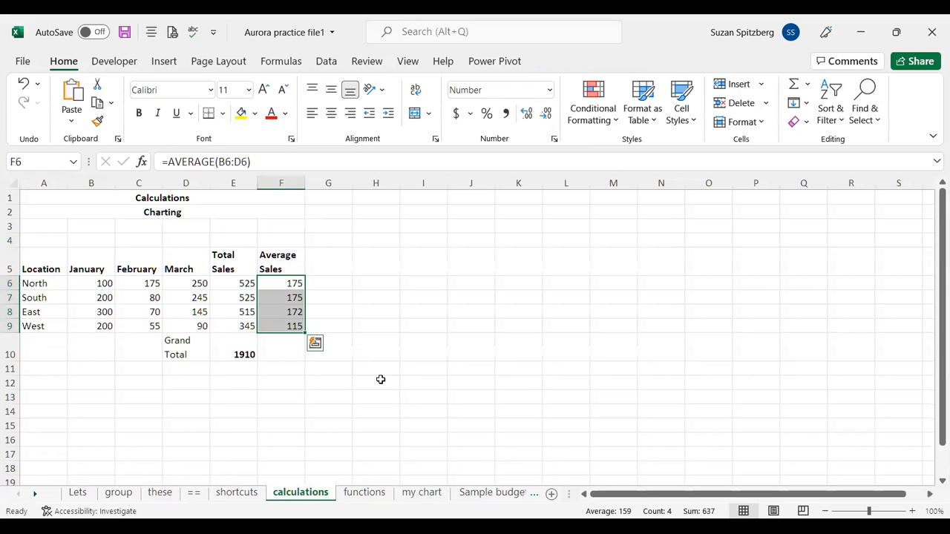
pyautogui.click(551, 494)
pyautogui.click(552, 495)
pyautogui.click(551, 494)
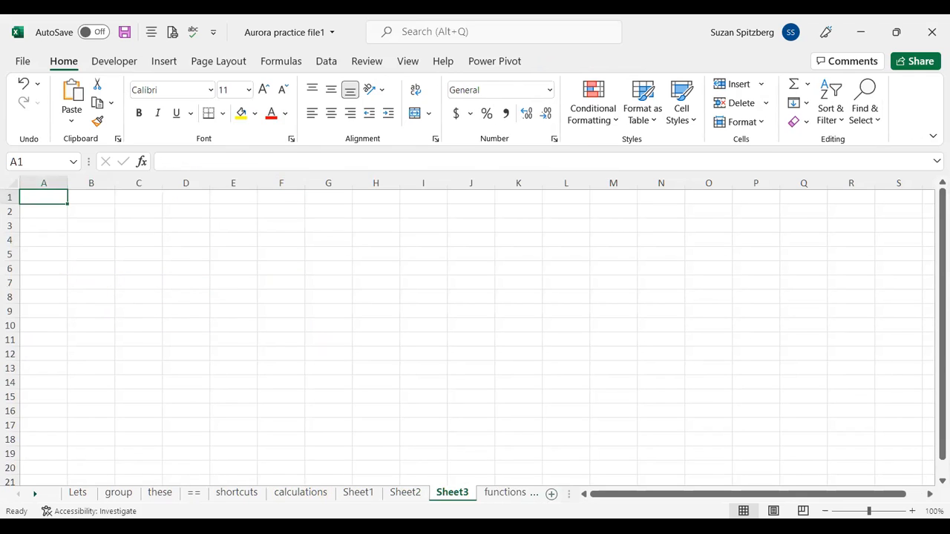
# Step: Rename Sheet1 as jan and Sheet2 as feb
pyautogui.click(361, 495)
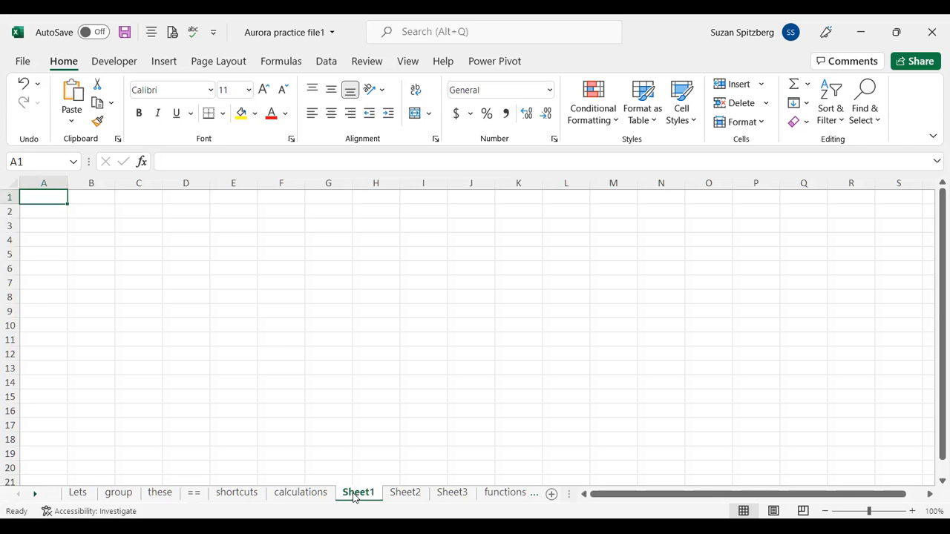
pyautogui.moveTo(354, 497); pyautogui.dragTo(363, 438)
pyautogui.write('jan')
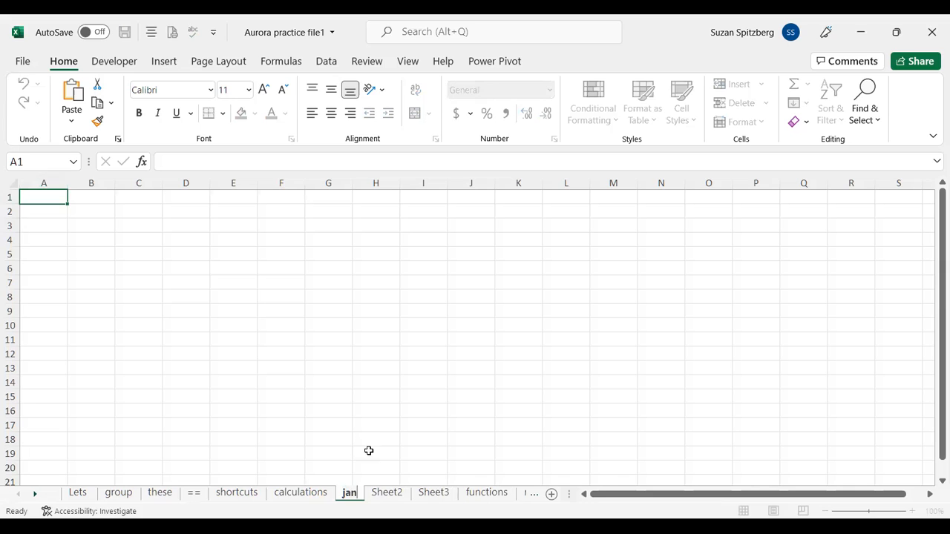
pyautogui.click(383, 497)
pyautogui.doubleClick(383, 498)
pyautogui.write('feb')
pyautogui.press('Return')
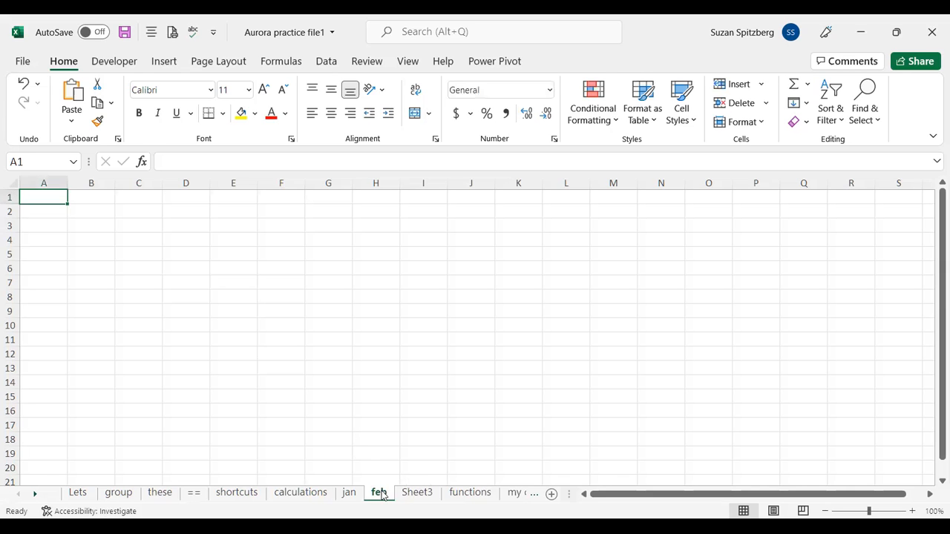
pyautogui.click(404, 495)
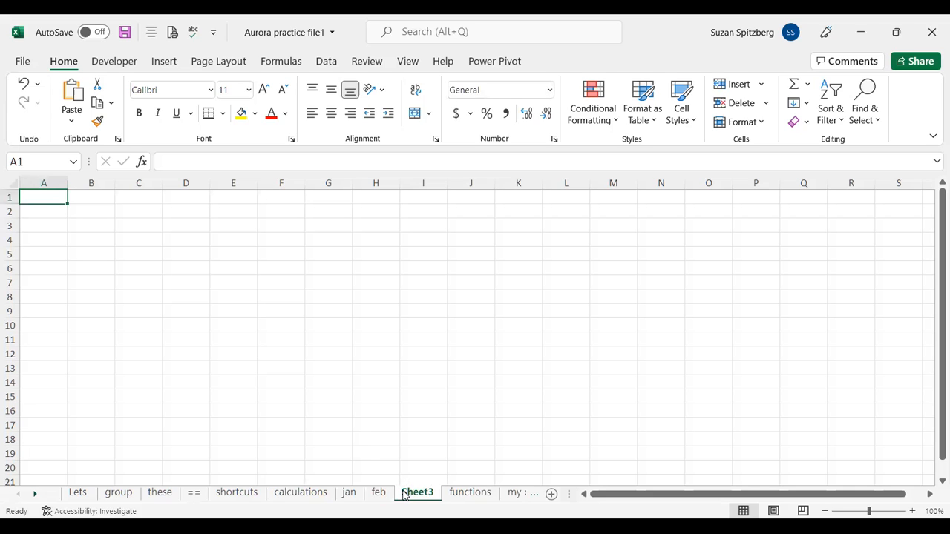
pyautogui.write('mar')
pyautogui.press('Return')
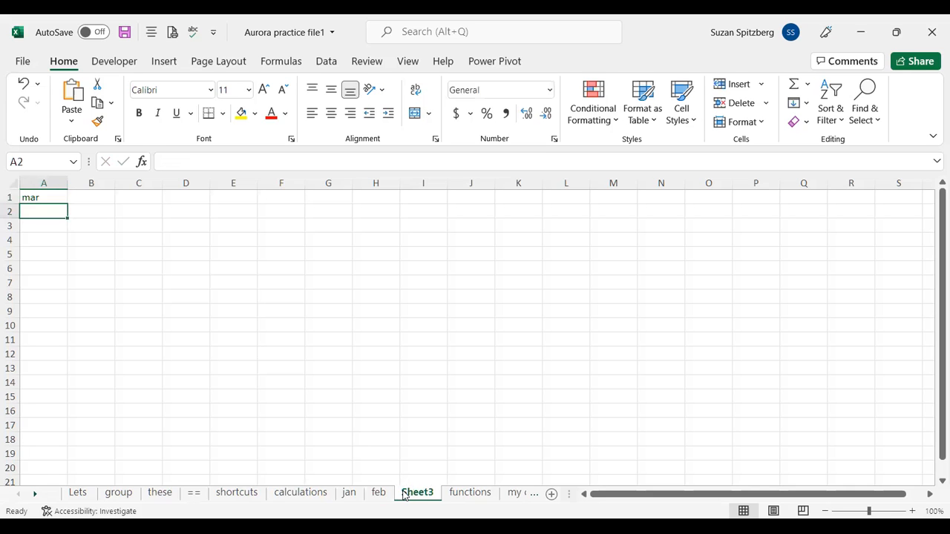
pyautogui.doubleClick(405, 494)
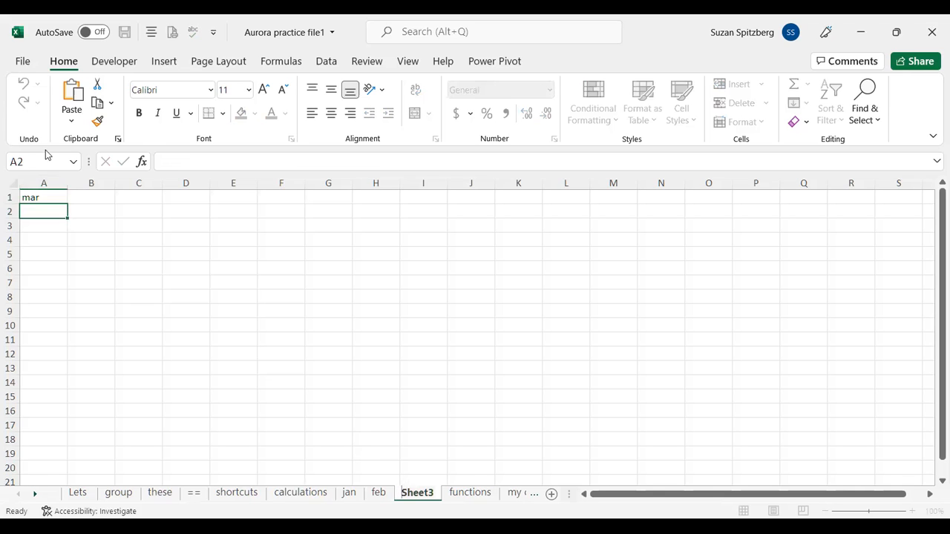
pyautogui.click(58, 195)
pyautogui.press('Delete')
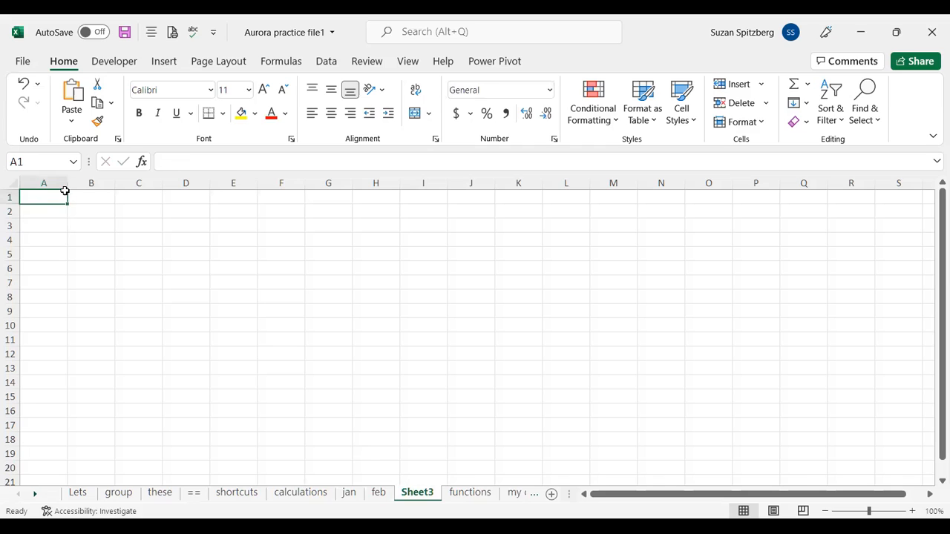
# Step: Rename Sheet3 as mar
pyautogui.doubleClick(416, 494)
pyautogui.write('mar')
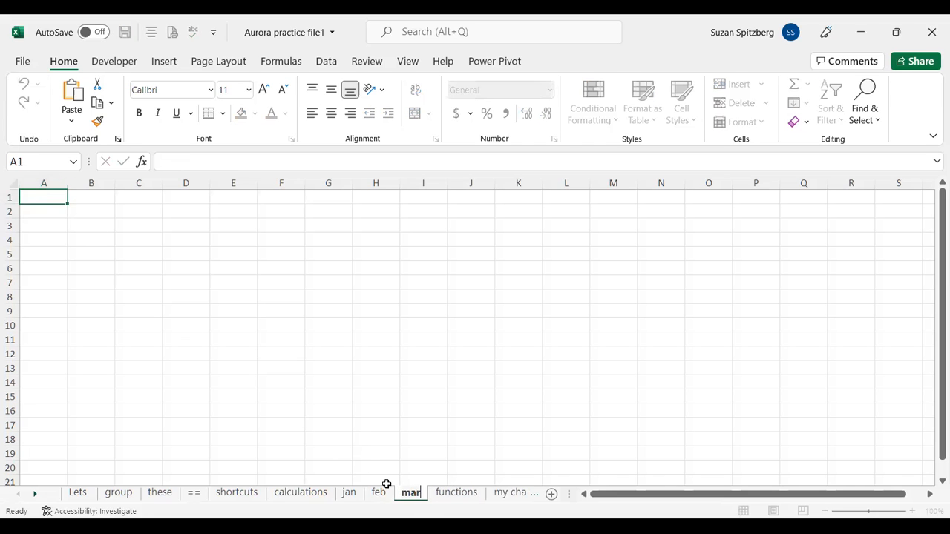
pyautogui.press('Return')
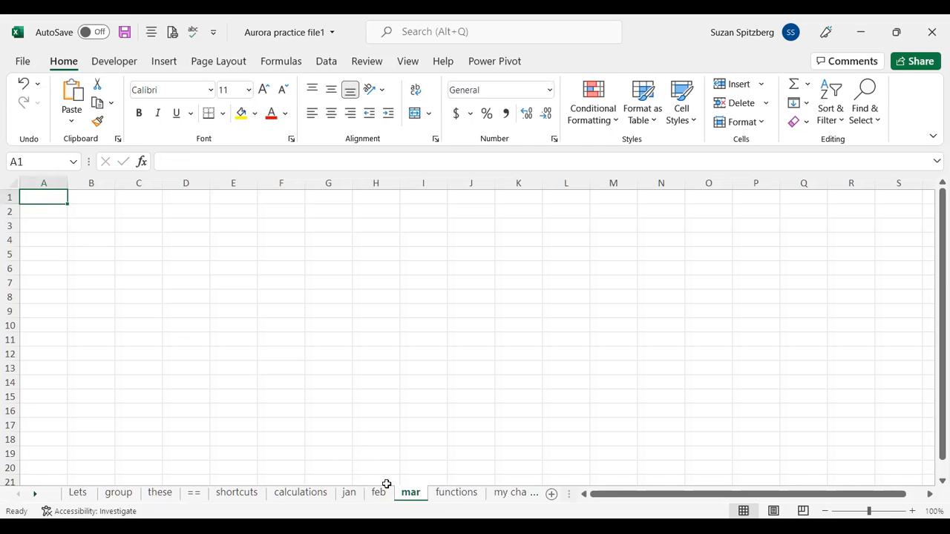
# Step: Group the jan, feb and mar sheets and enter the title Monthly Budget in cell A1 of all three
pyautogui.click(349, 494)
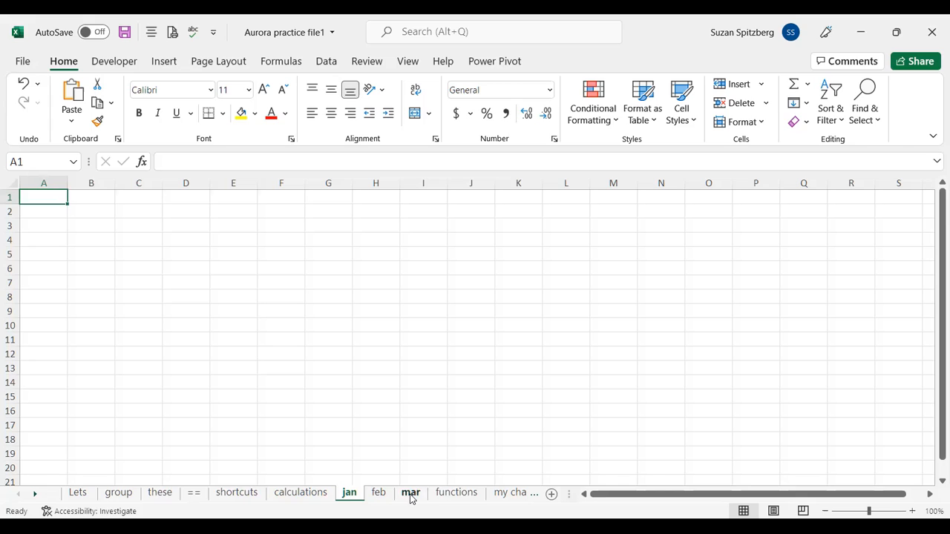
pyautogui.keyDown('ctrl'); pyautogui.click(378, 492); pyautogui.keyUp('ctrl')
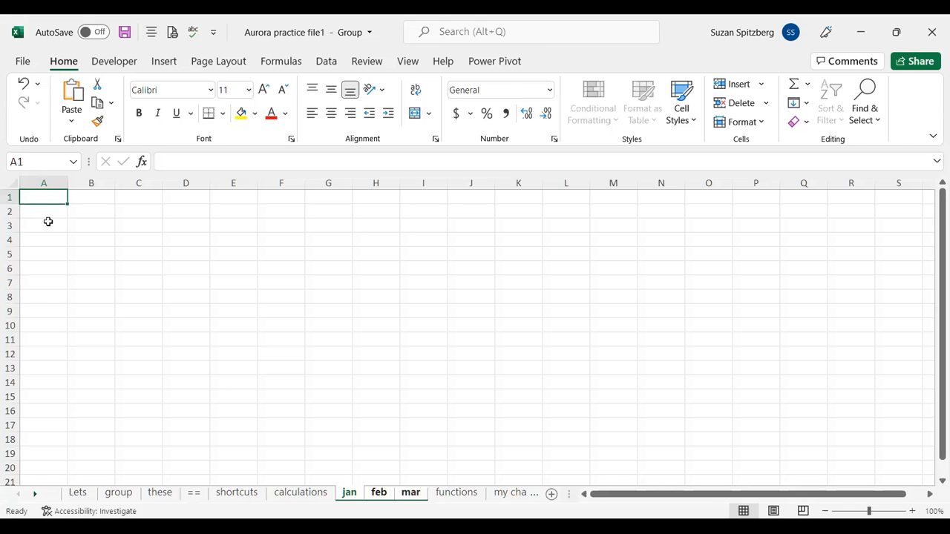
pyautogui.write('Mont')
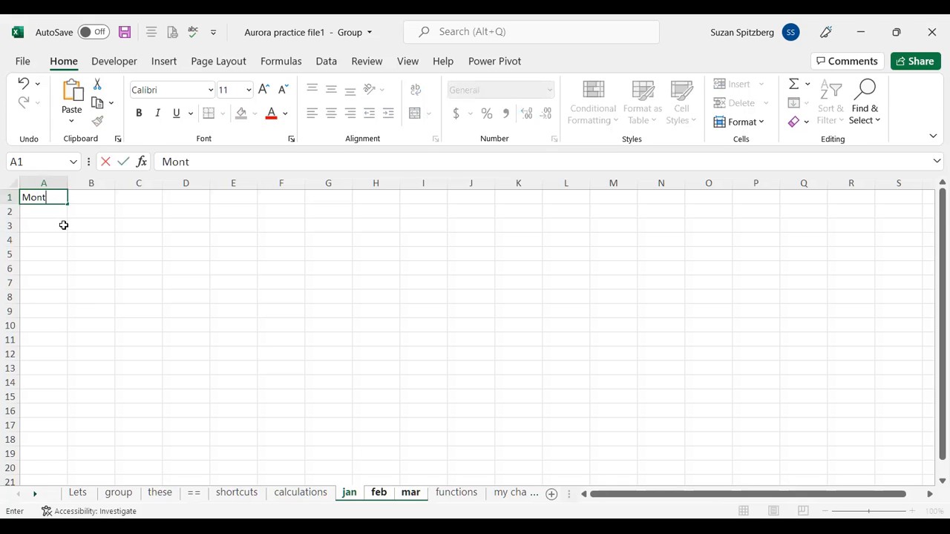
pyautogui.write('hly Budget')
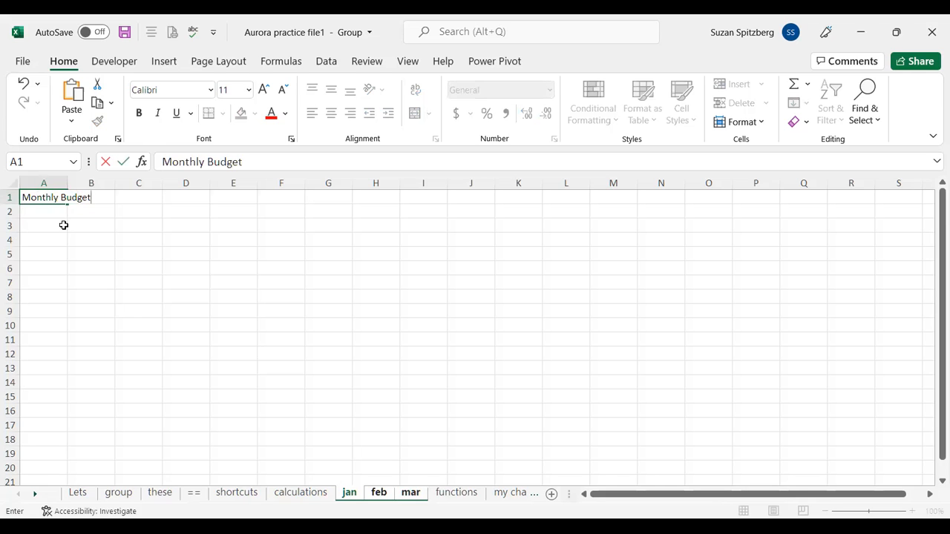
pyautogui.click(65, 235)
pyautogui.click(40, 225)
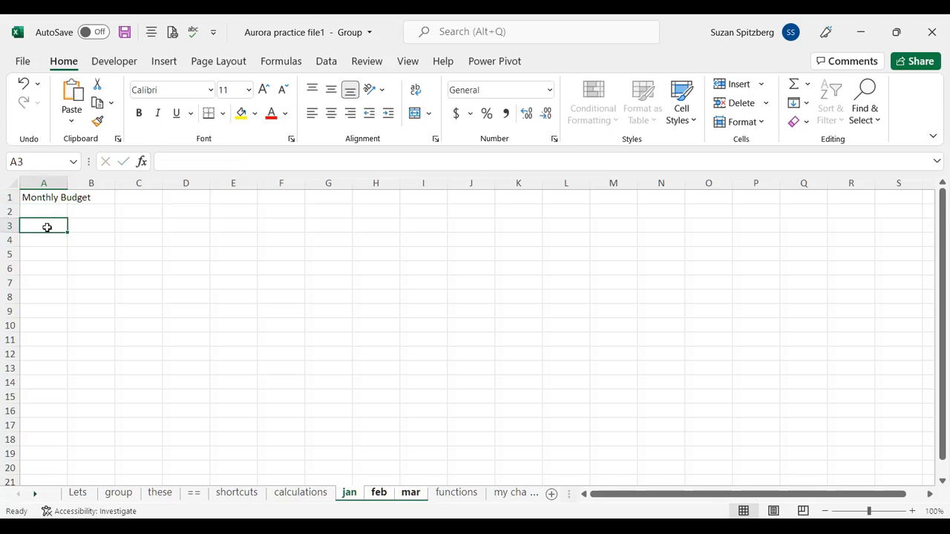
pyautogui.write('Expenses')
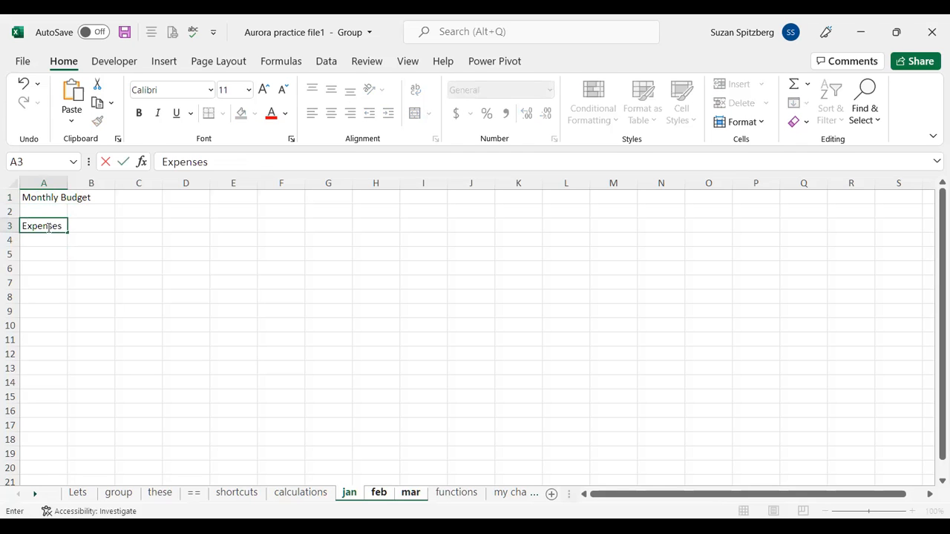
pyautogui.press('Return')
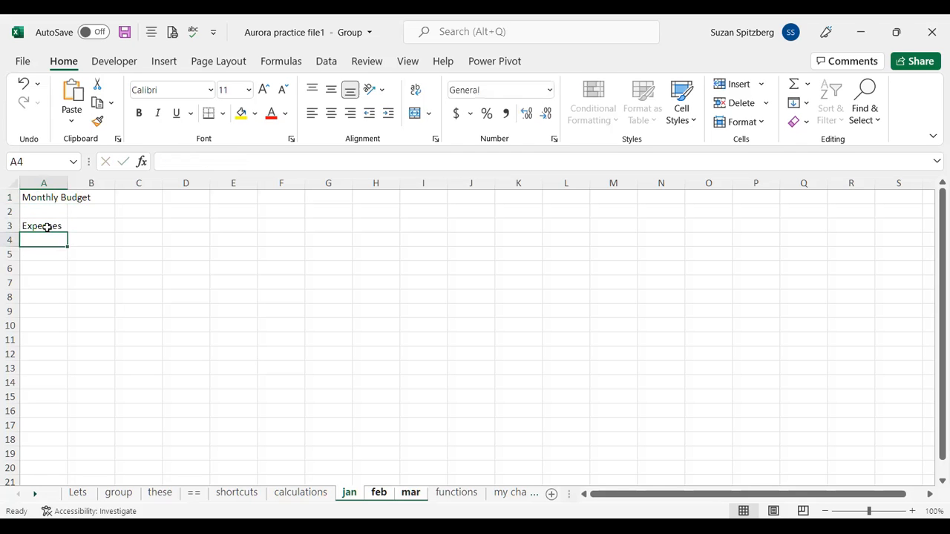
# Step: Enter the section headings Income in cell A3 and Expenses in cell A8 of the grouped sheets
pyautogui.click(47, 228)
pyautogui.write('Income')
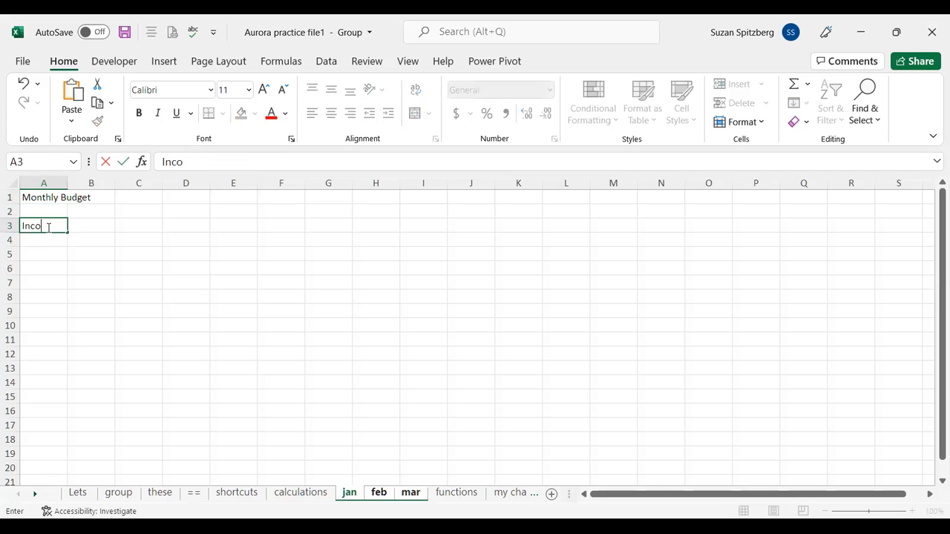
pyautogui.press('Return')
pyautogui.press('Down')
pyautogui.press('Down')
pyautogui.press('Down')
pyautogui.press('Down')
pyautogui.write('Expenses')
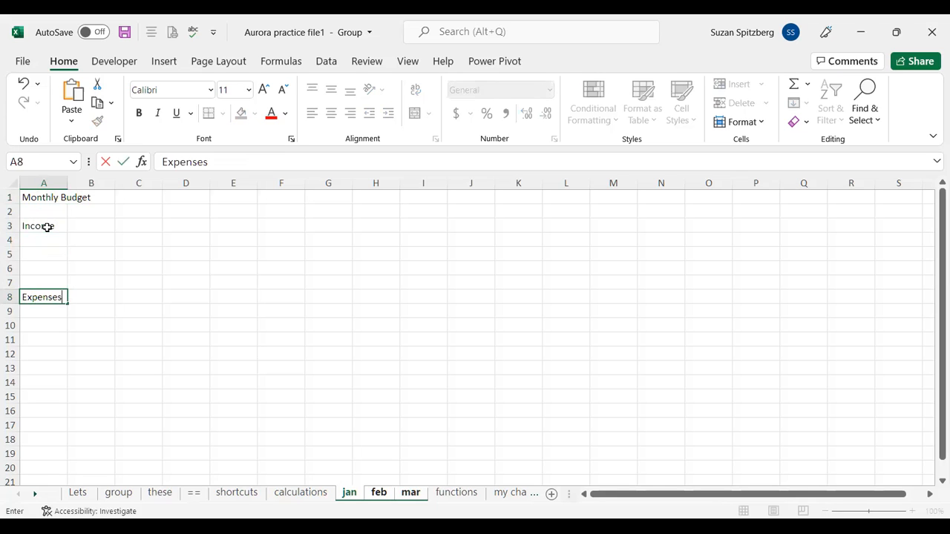
pyautogui.press('Return')
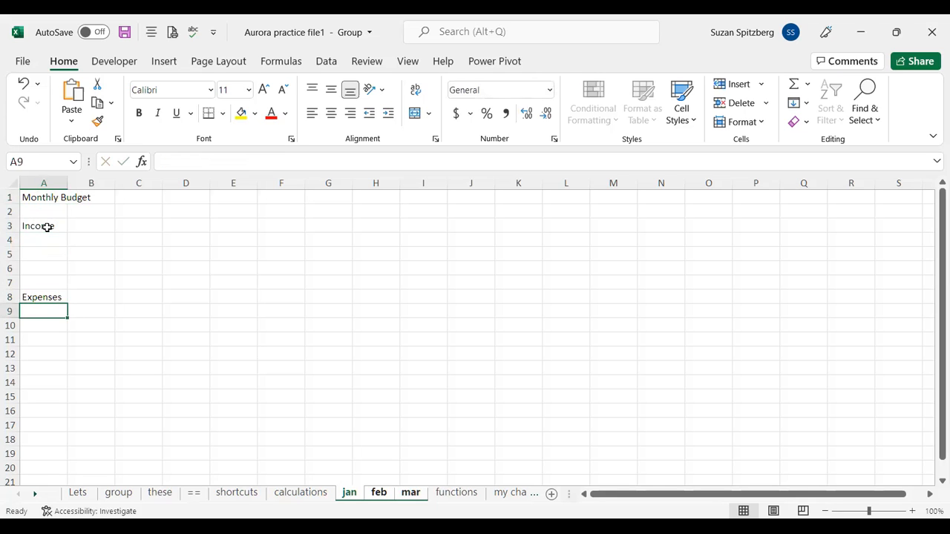
# Step: Add a Rent row under Expenses with the label in B9 and 1000 in both C9 and D9
pyautogui.press('Right')
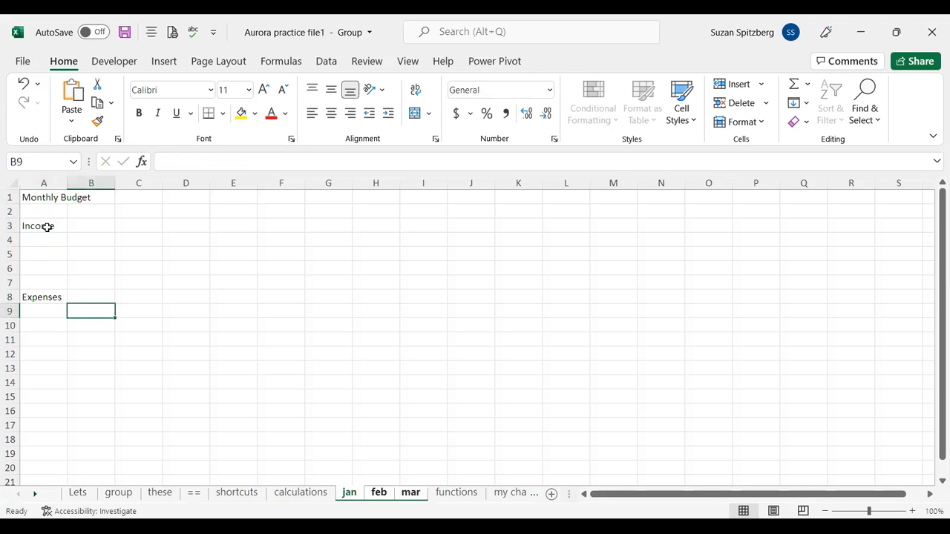
pyautogui.write('Rent')
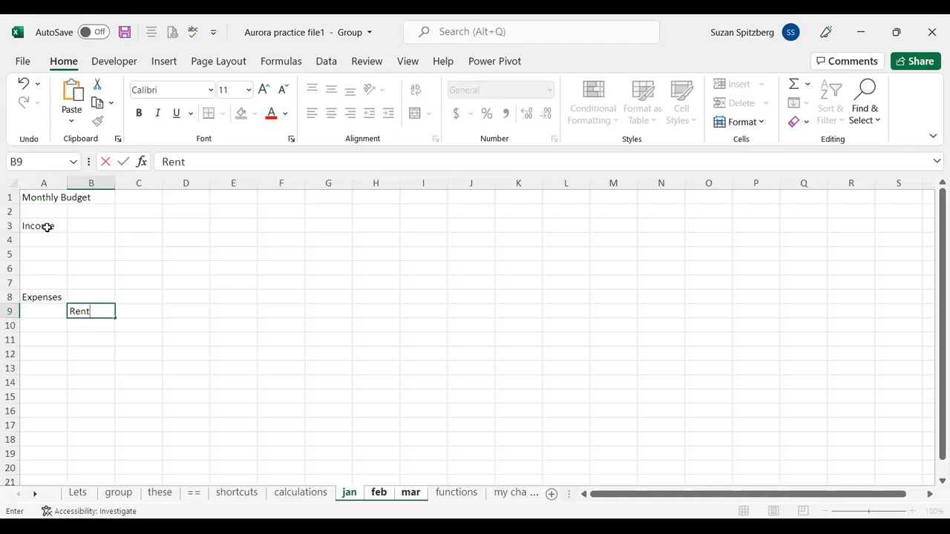
pyautogui.press('Return')
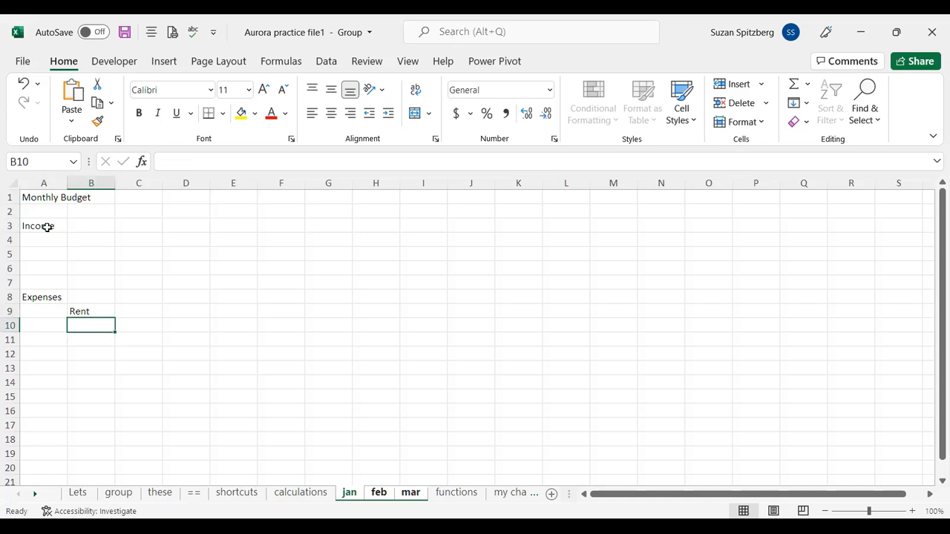
pyautogui.press('Up')
pyautogui.press('Right')
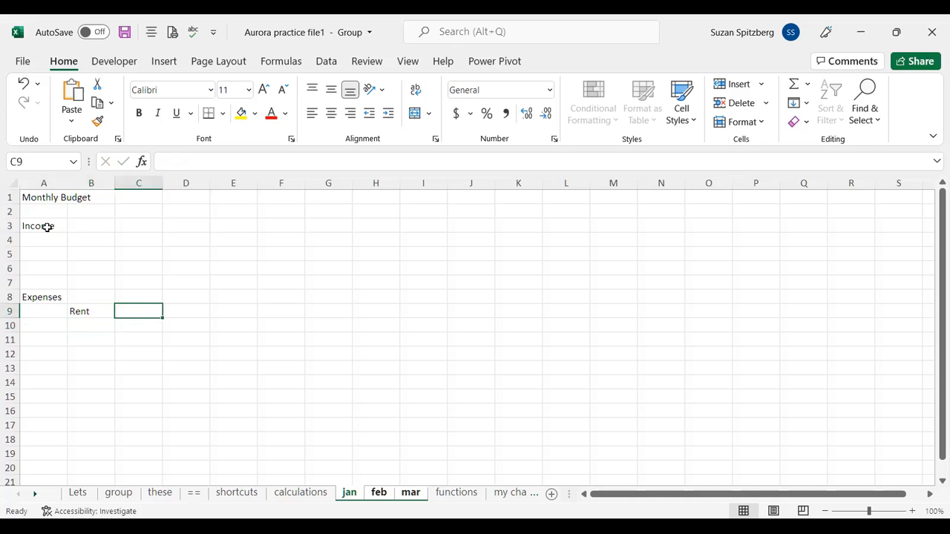
pyautogui.write('1000')
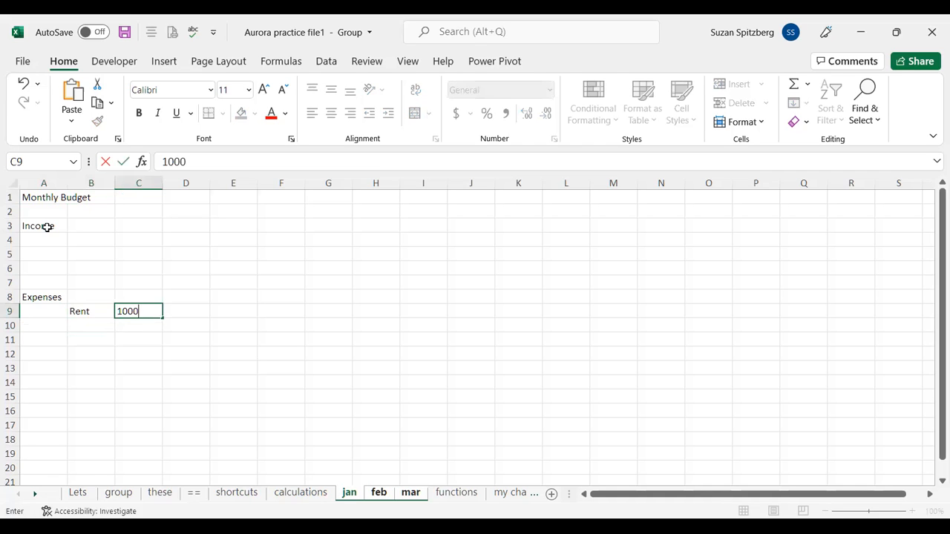
pyautogui.press('Tab')
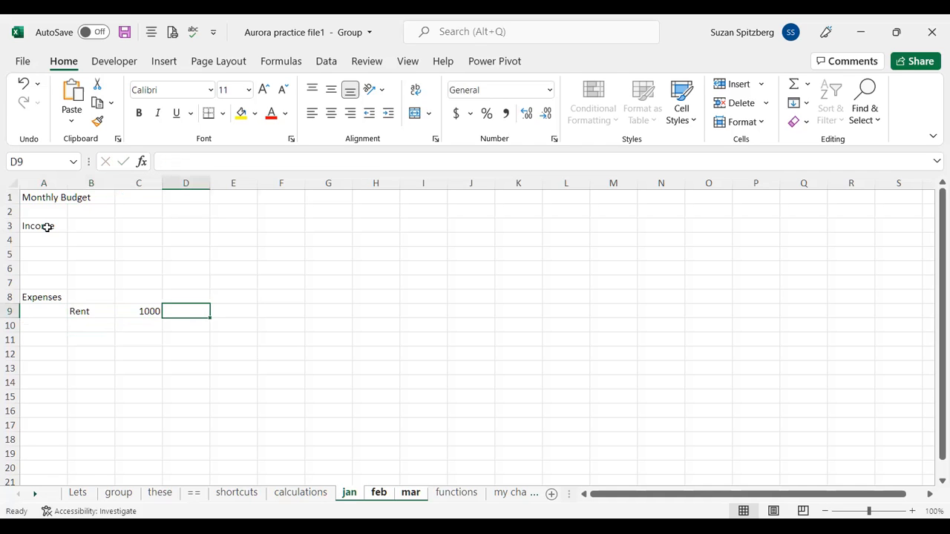
pyautogui.write('1000')
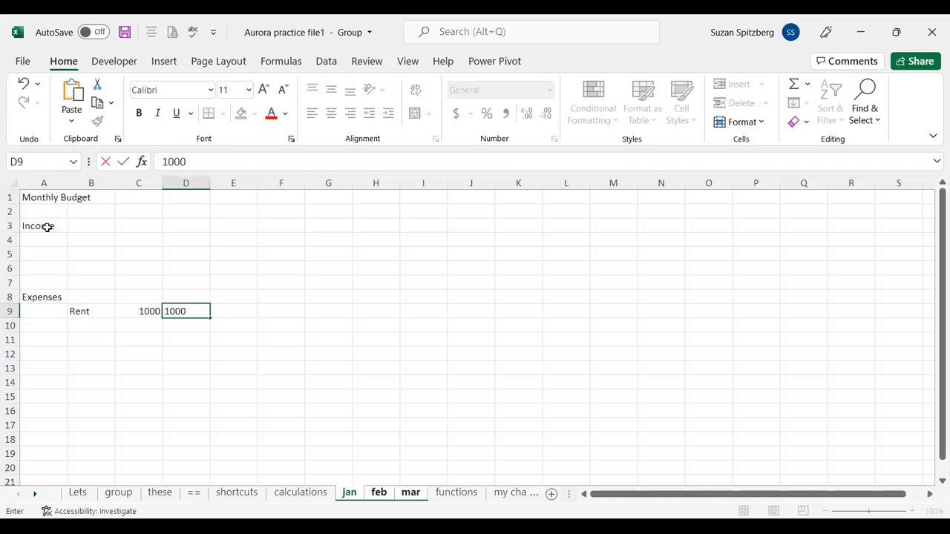
# Step: List Food in B10 and Transportation in B11, and autofit column B to its contents
pyautogui.click(88, 328)
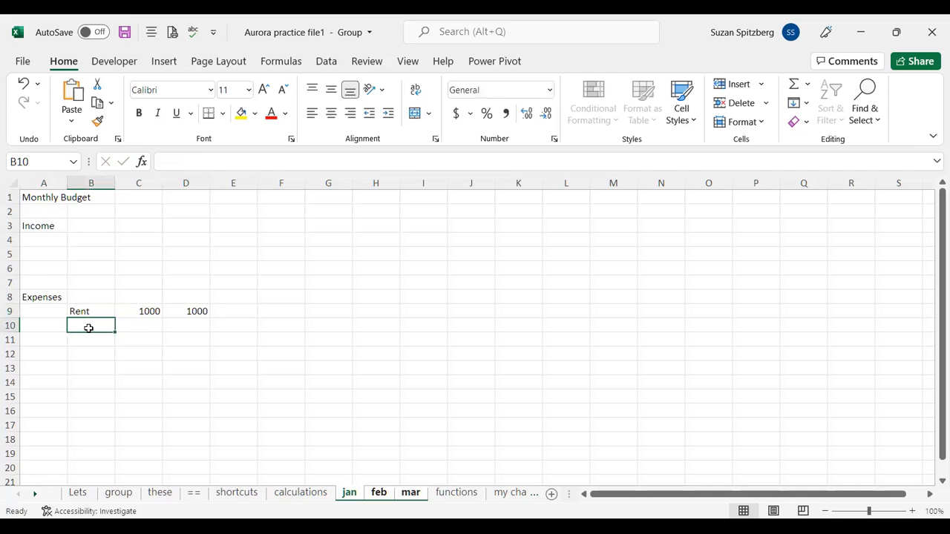
pyautogui.write('Food')
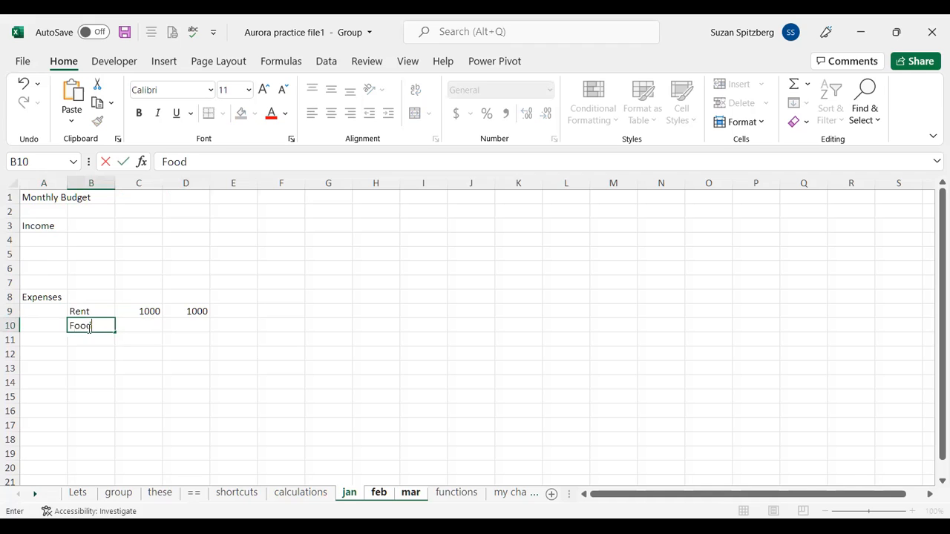
pyautogui.press('Return')
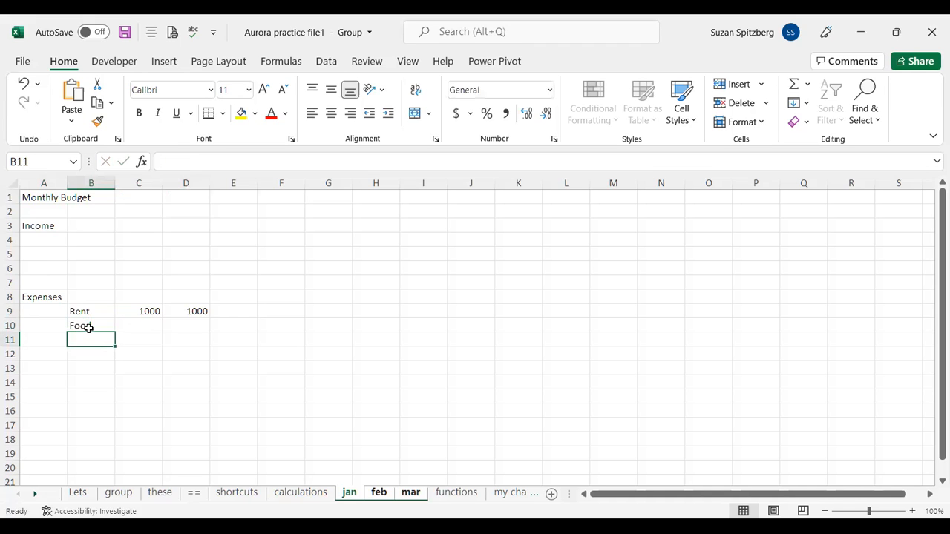
pyautogui.write('Transp')
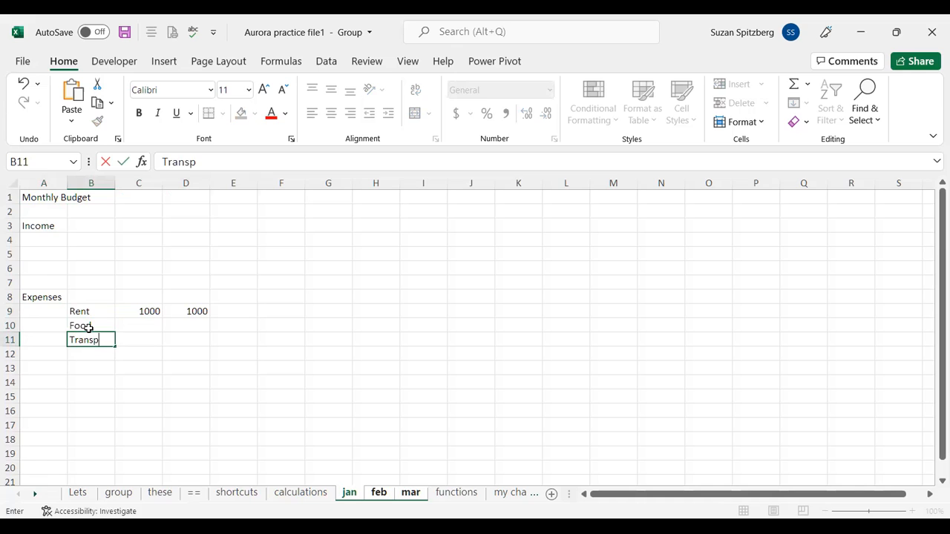
pyautogui.write('ortation')
pyautogui.press('Return')
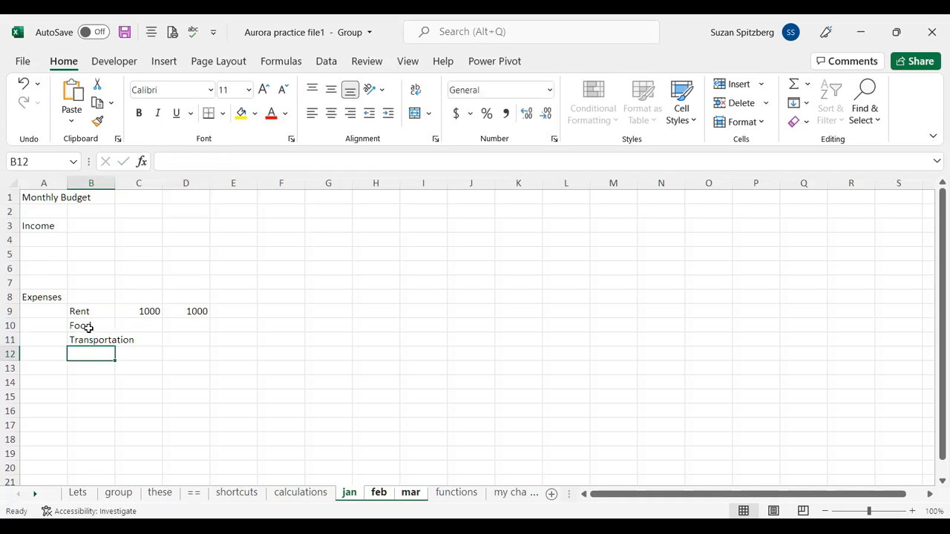
pyautogui.doubleClick(114, 183)
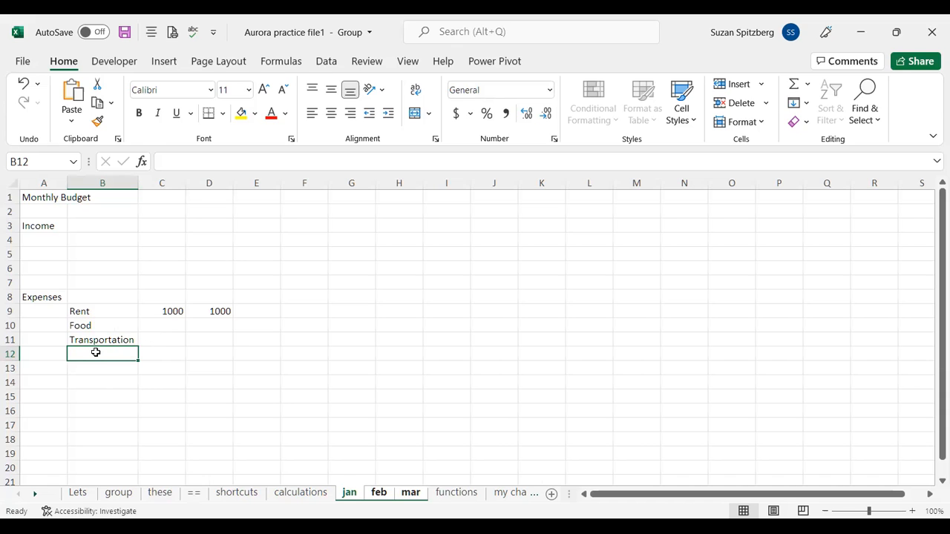
# Step: Continue the expense list with Utilities in B12 and Entertainment in B13
pyautogui.write('Utilities')
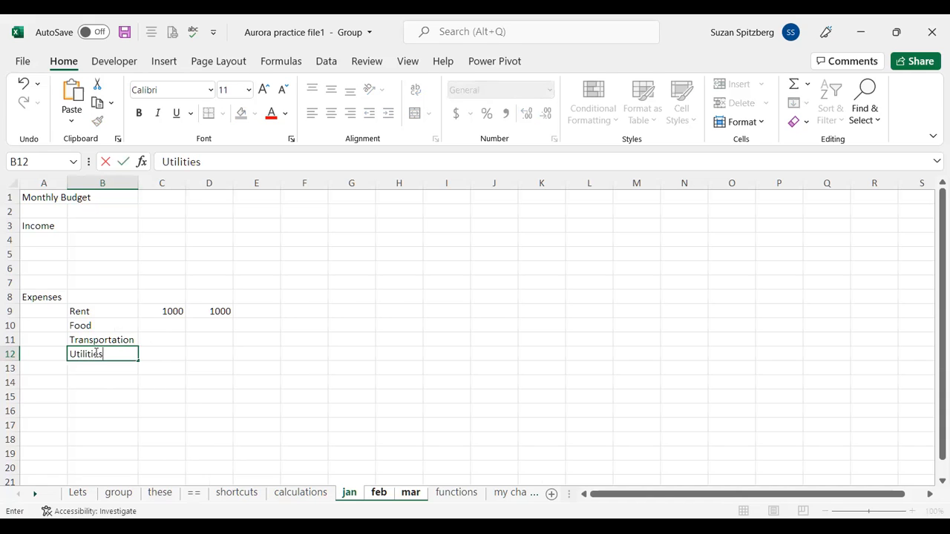
pyautogui.press('Return')
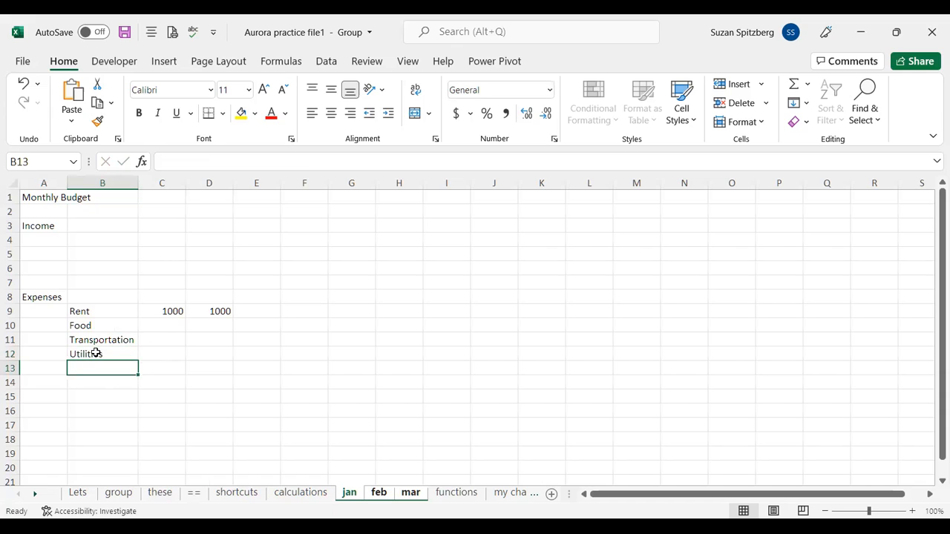
pyautogui.write('Ente')
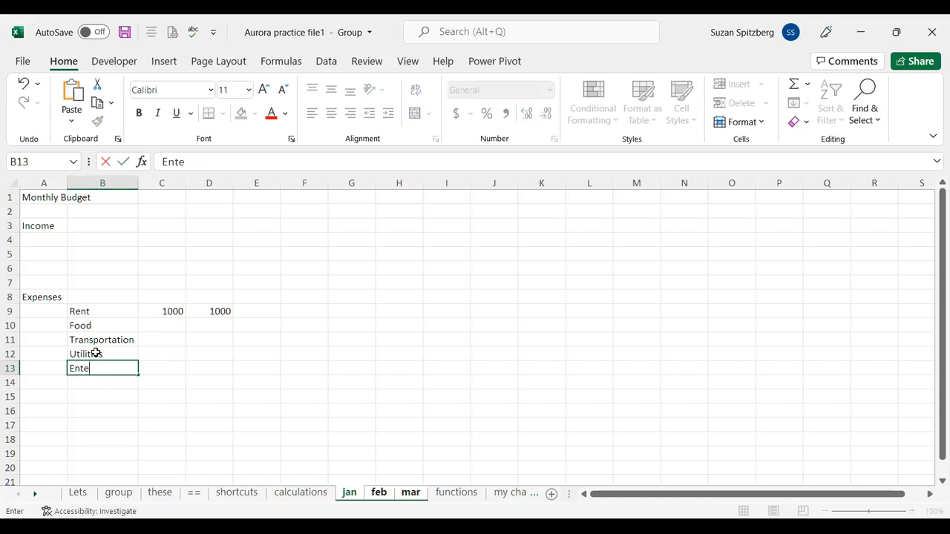
pyautogui.write('rtainment')
pyautogui.press('Return')
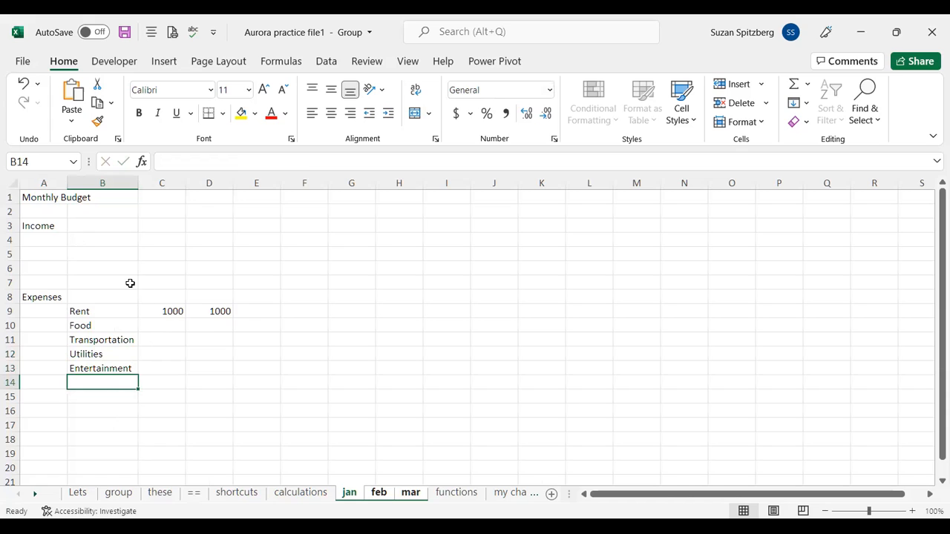
# Step: Merge and center the Monthly Budget title across A1:D1 and make it bold
pyautogui.moveTo(46, 197); pyautogui.dragTo(202, 196)
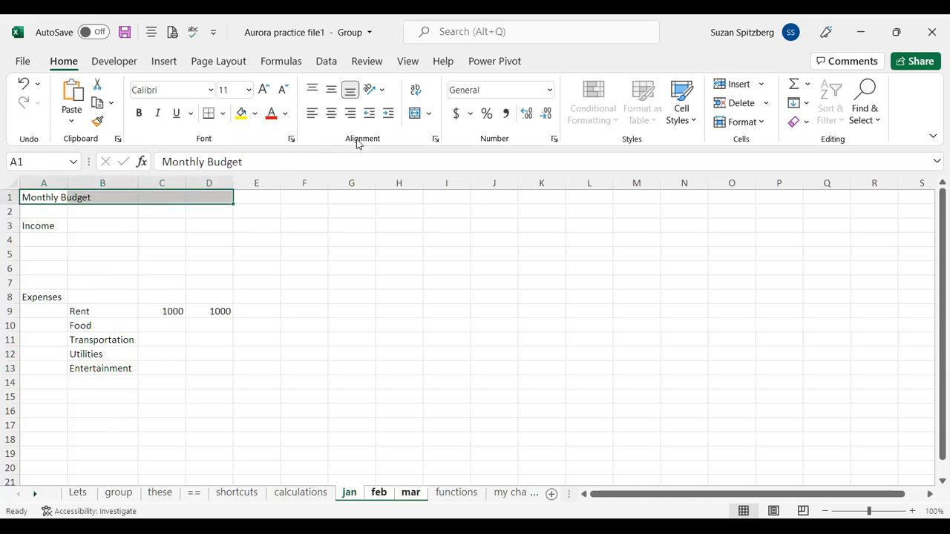
pyautogui.click(414, 115)
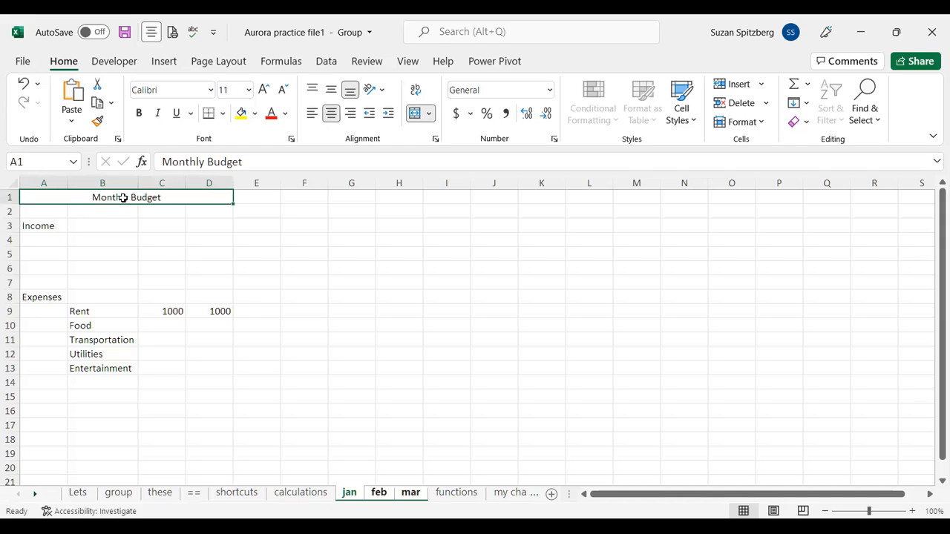
pyautogui.click(138, 115)
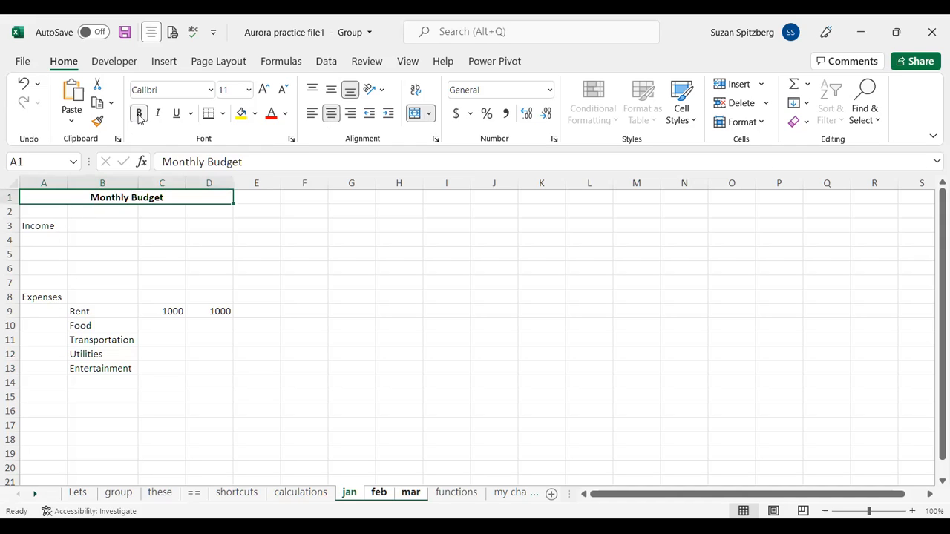
# Step: Make the Income and Expenses headings and the expense labels in B9:B13 bold
pyautogui.click(47, 225)
pyautogui.click(138, 113)
pyautogui.click(54, 296)
pyautogui.click(138, 113)
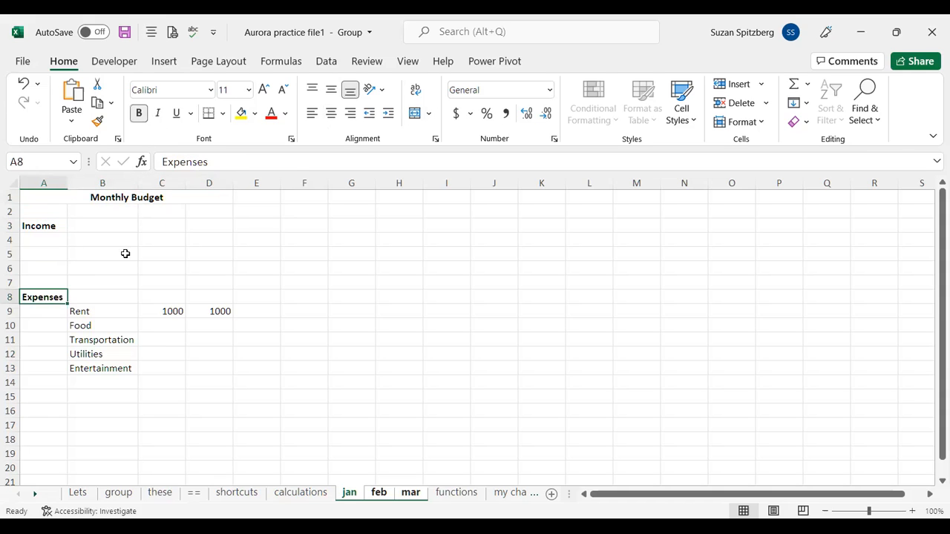
pyautogui.moveTo(108, 309); pyautogui.dragTo(107, 363)
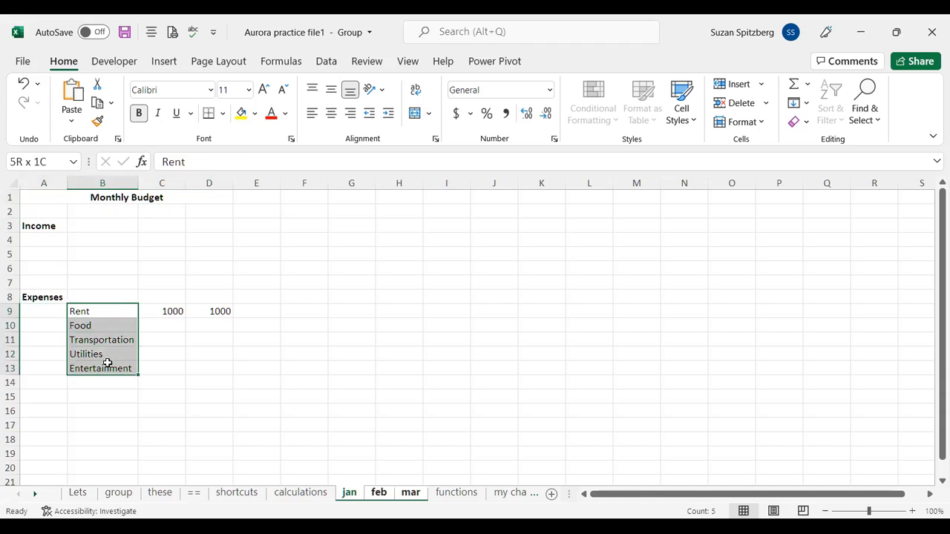
pyautogui.click(138, 112)
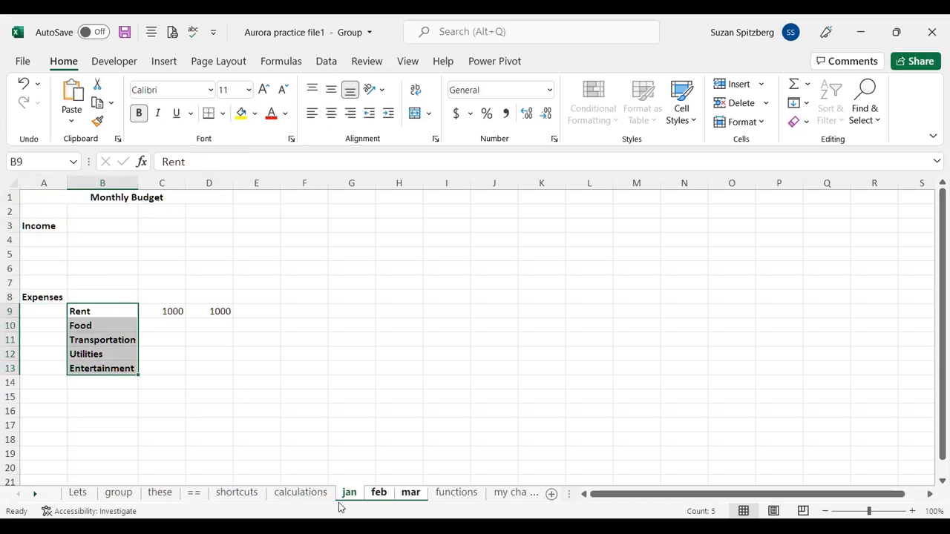
# Step: Ungroup the jan, feb and mar sheets, leaving feb as the active sheet
pyautogui.rightClick(375, 496)
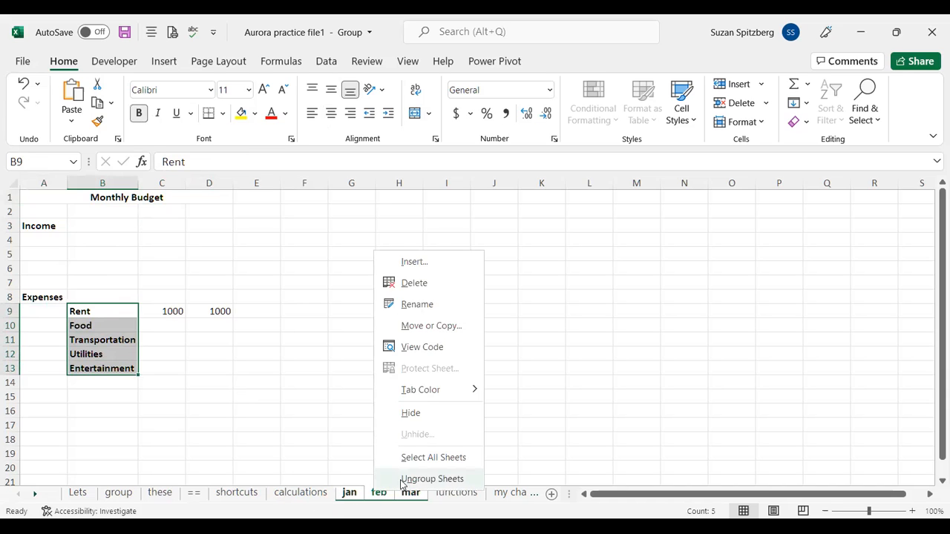
pyautogui.click(403, 480)
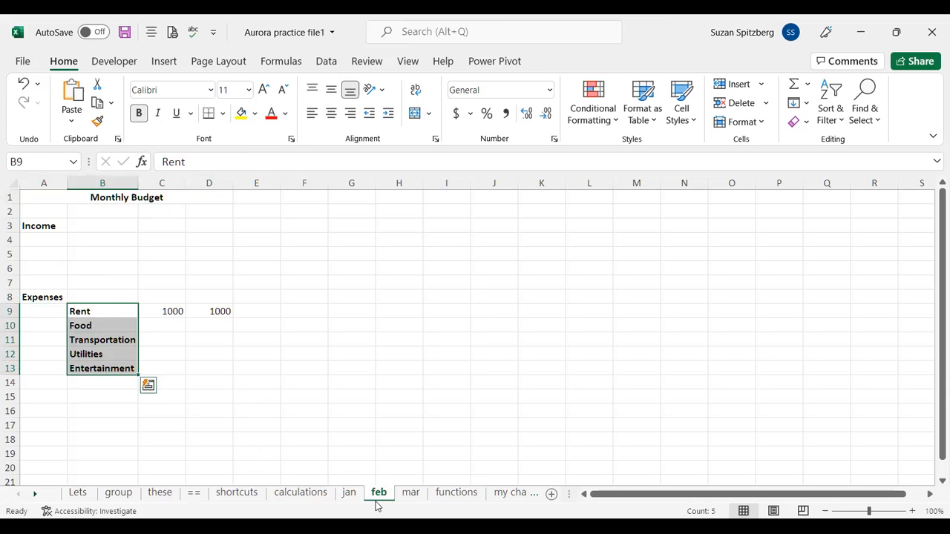
# Step: Compare the ungrouped jan, feb and mar budget sheets with each other and with the functions sheet, ending on jan
pyautogui.click(346, 498)
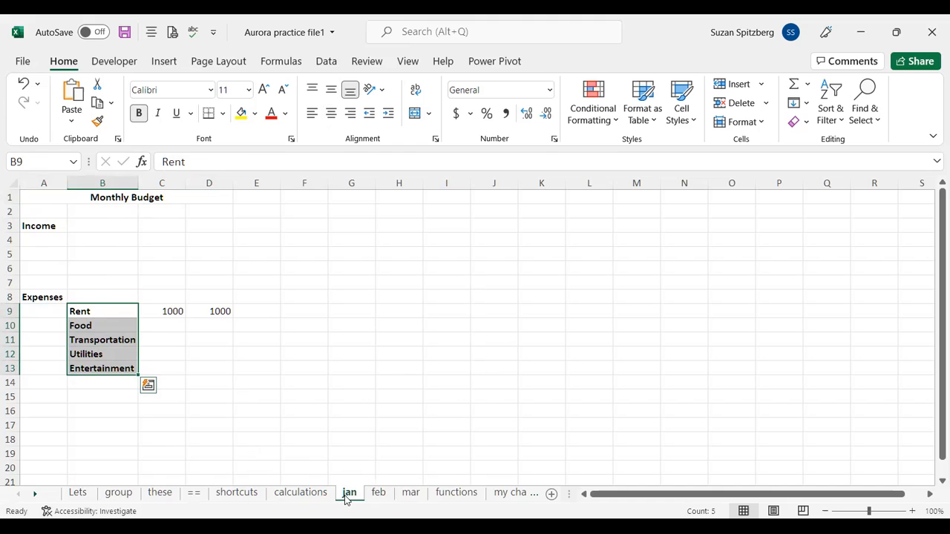
pyautogui.click(324, 441)
pyautogui.click(380, 494)
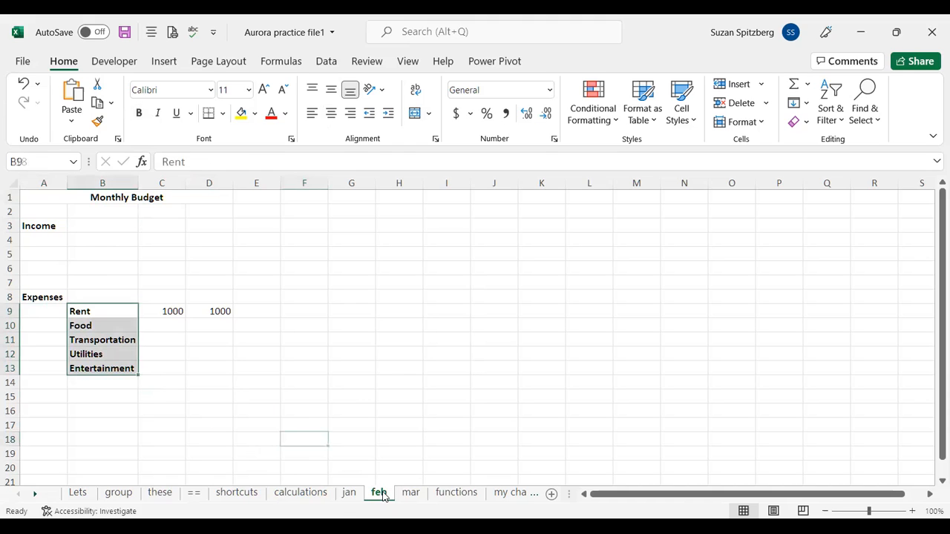
pyautogui.click(455, 495)
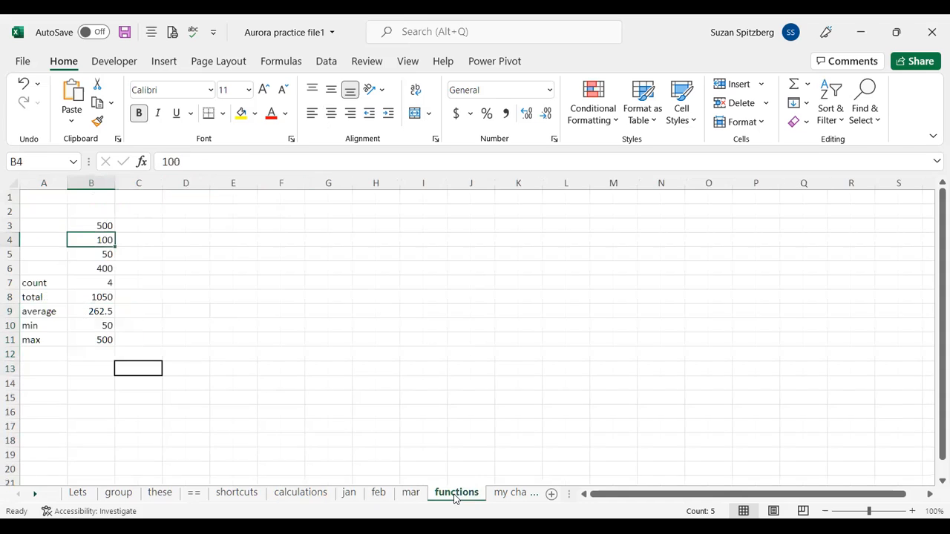
pyautogui.click(411, 495)
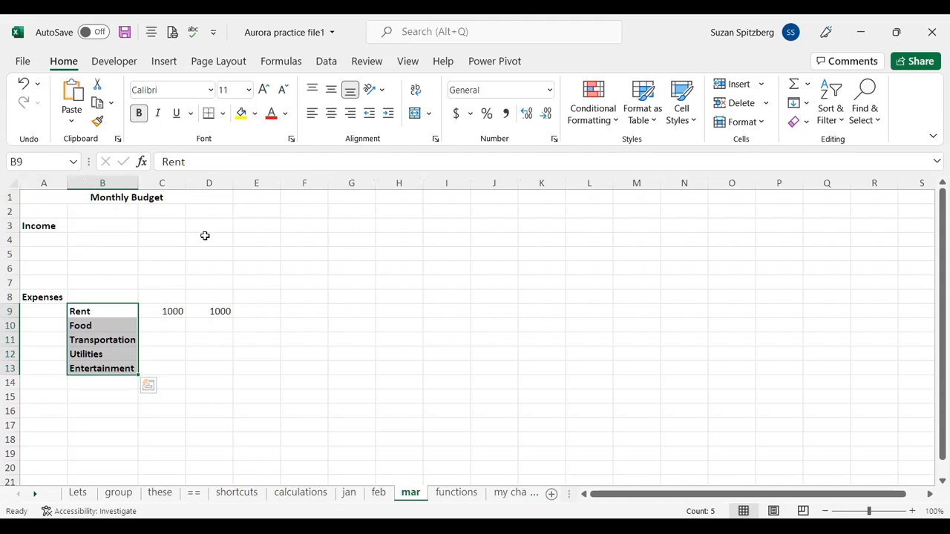
pyautogui.click(348, 493)
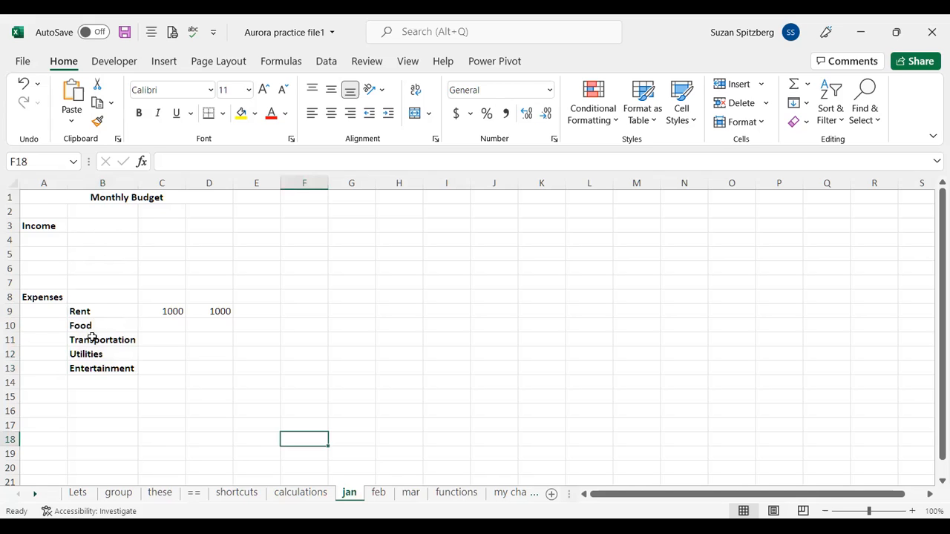
pyautogui.click(379, 493)
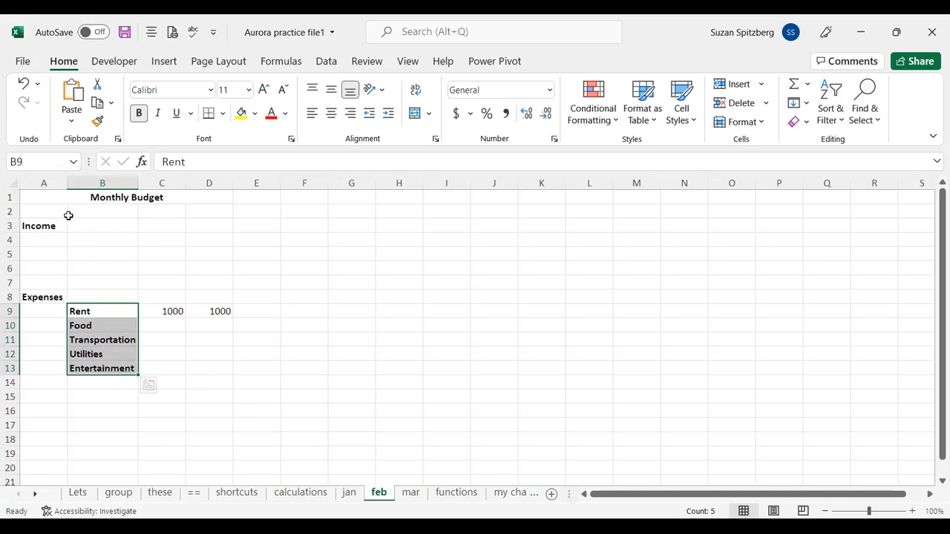
pyautogui.click(409, 493)
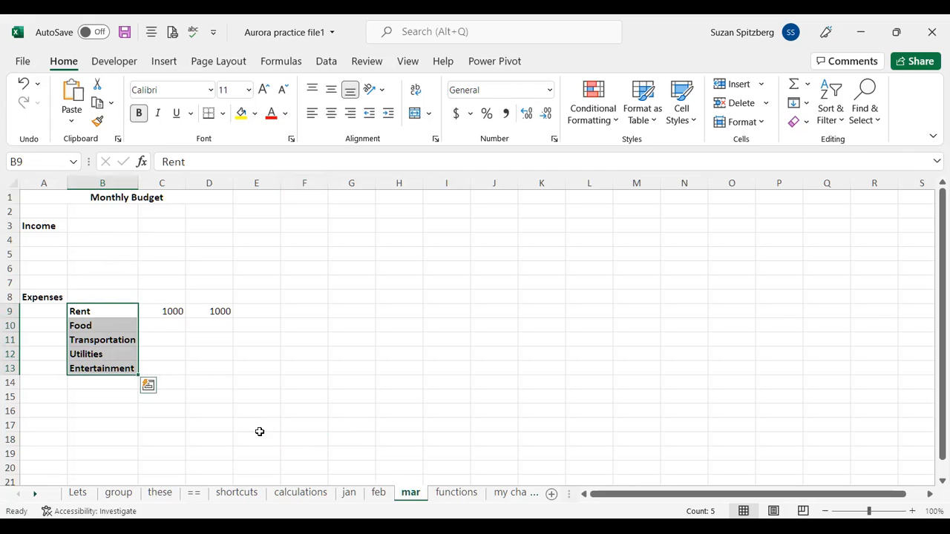
pyautogui.click(349, 496)
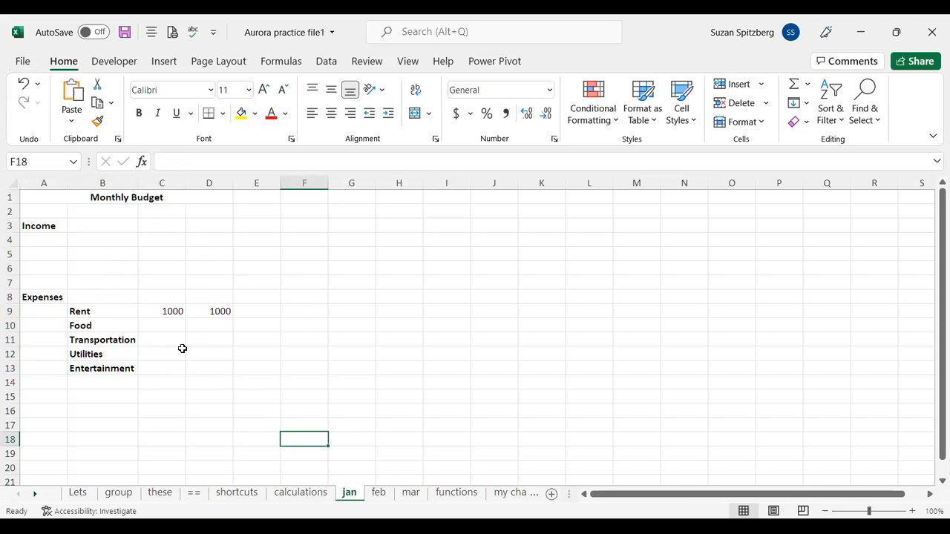
# Step: Search the online templates for "budget" and create a workbook from the Personal monthly budget template
pyautogui.click(23, 63)
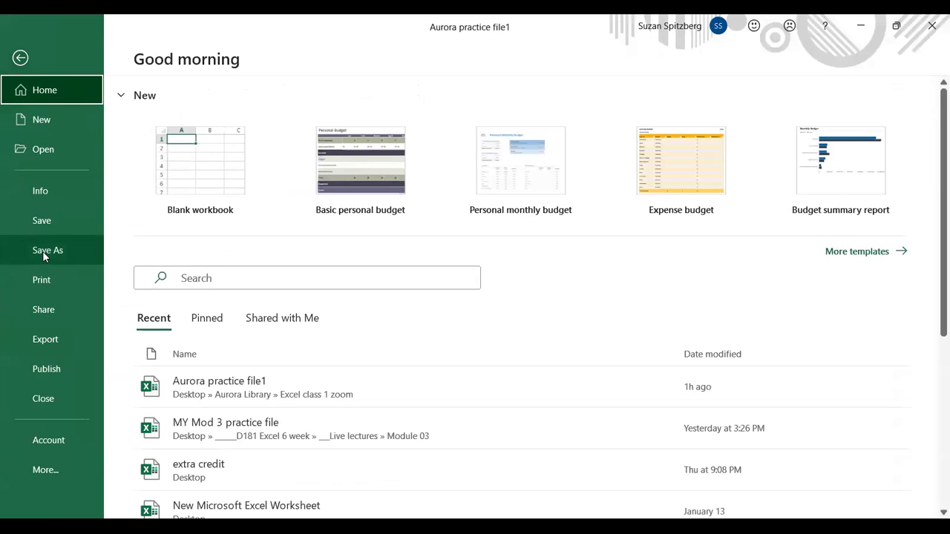
pyautogui.click(50, 120)
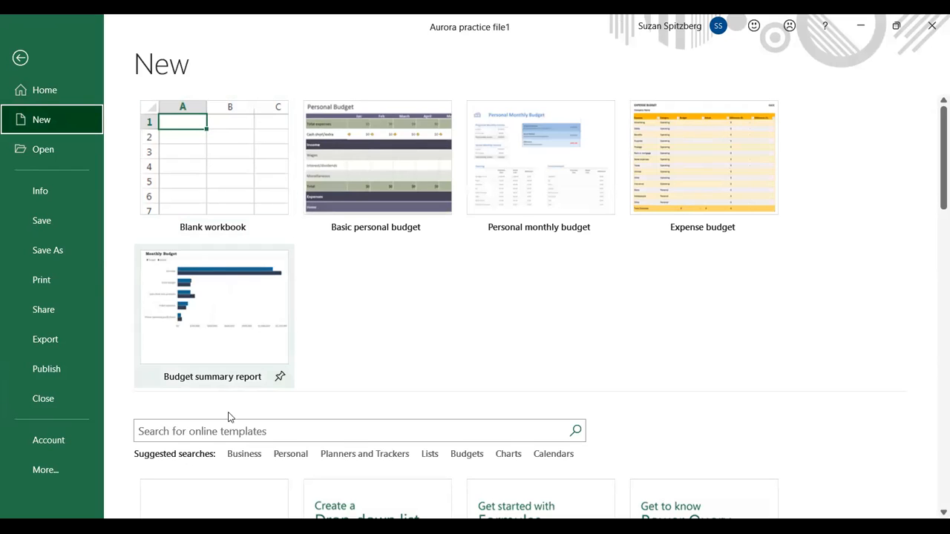
pyautogui.click(159, 429)
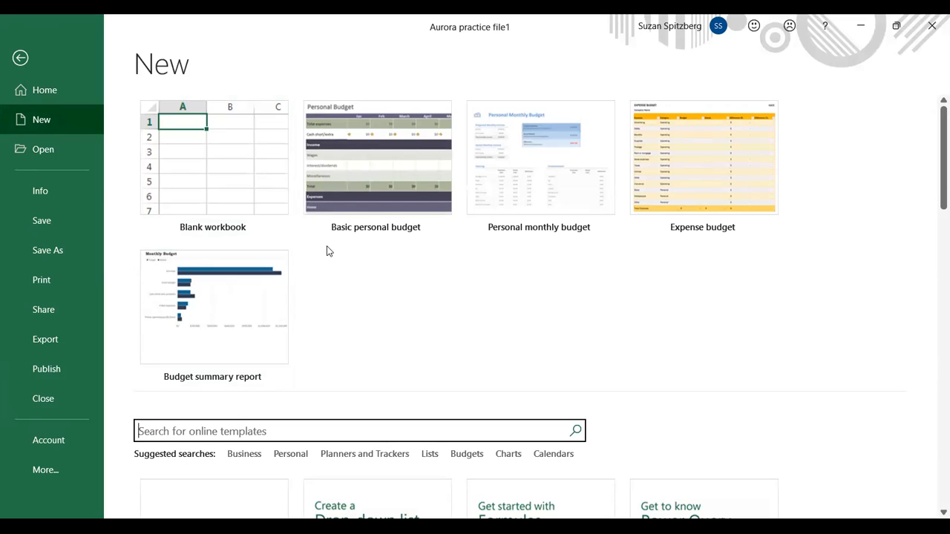
pyautogui.write('budget')
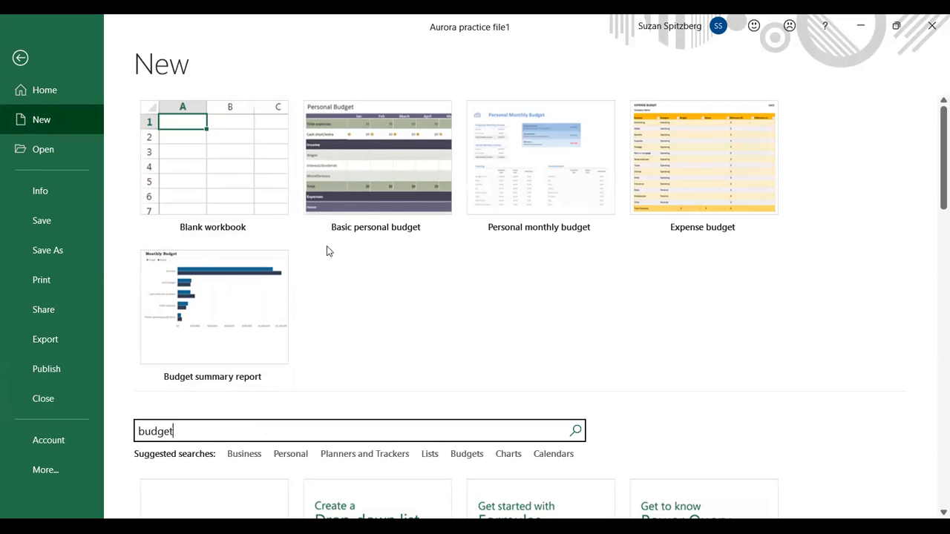
pyautogui.press('Return')
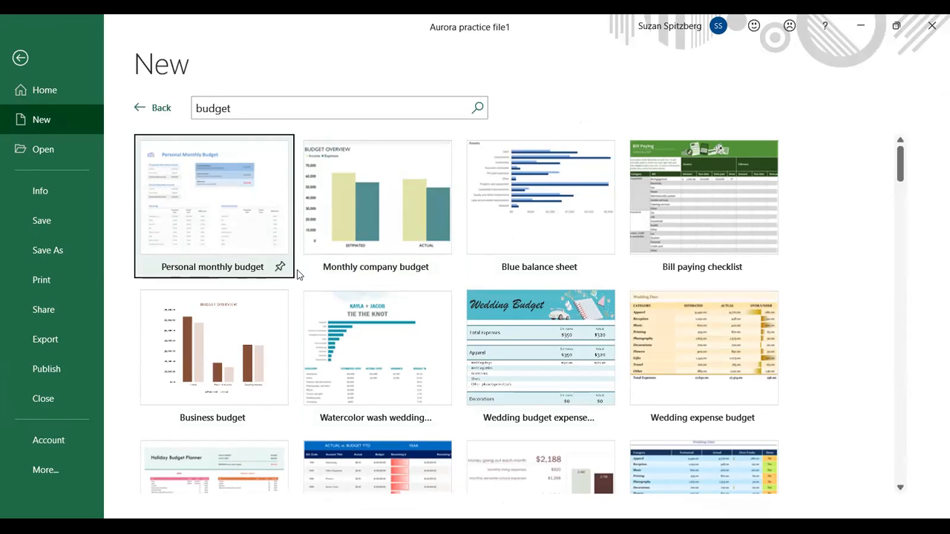
pyautogui.click(228, 223)
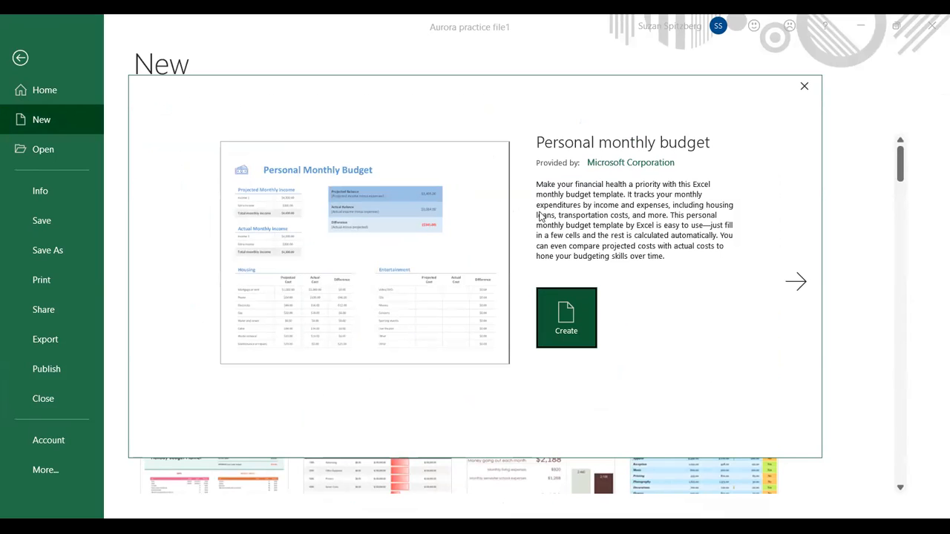
pyautogui.click(565, 317)
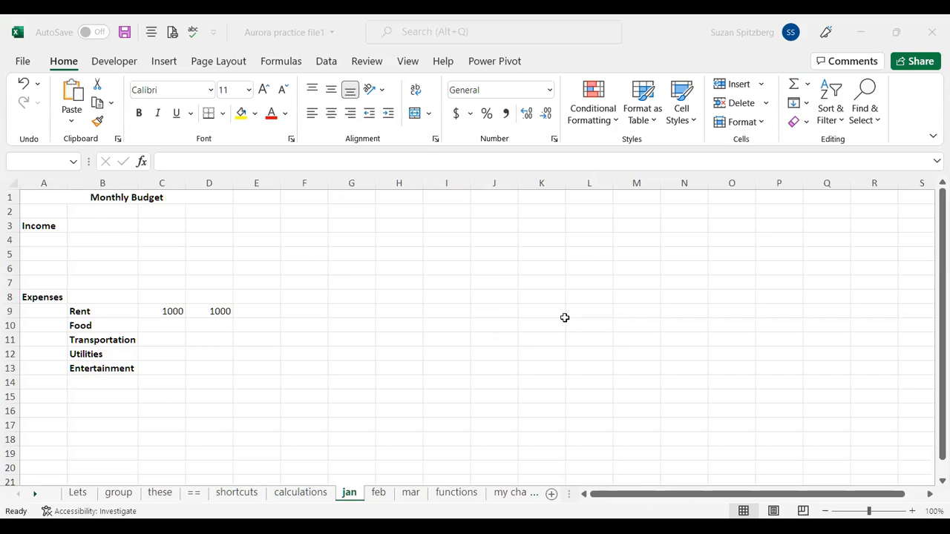
# Step: Look through the sections of the personal monthly budget template from beginning to end
pyautogui.scroll(-1, 564, 318)
pyautogui.scroll(-4, 565, 317)
pyautogui.scroll(-1, 565, 318)
pyautogui.scroll(-3, 565, 318)
pyautogui.scroll(-5, 565, 317)
pyautogui.scroll(-8, 565, 317)
pyautogui.scroll(-2, 565, 318)
pyautogui.scroll(1, 564, 317)
pyautogui.scroll(-6, 565, 317)
pyautogui.scroll(-7, 565, 317)
pyautogui.scroll(3, 565, 318)
pyautogui.scroll(-9, 565, 317)
pyautogui.scroll(-2, 565, 318)
pyautogui.scroll(20, 565, 317)
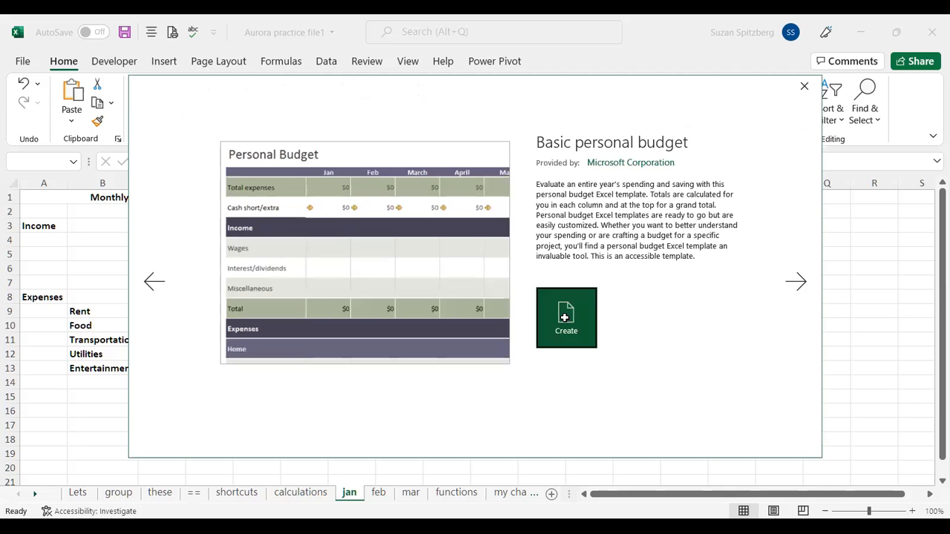
# Step: Create a workbook from the Basic personal budget template and close it again
pyautogui.click(564, 317)
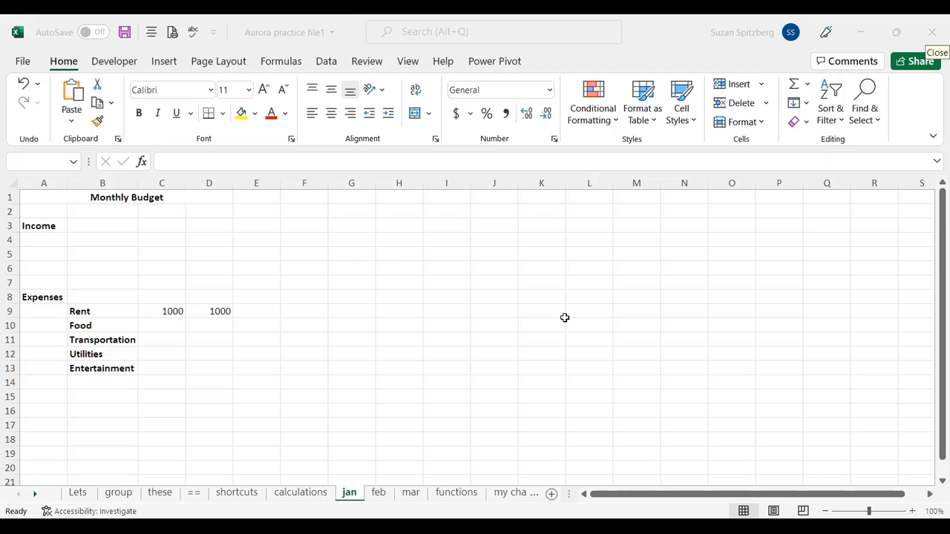
pyautogui.click(932, 32)
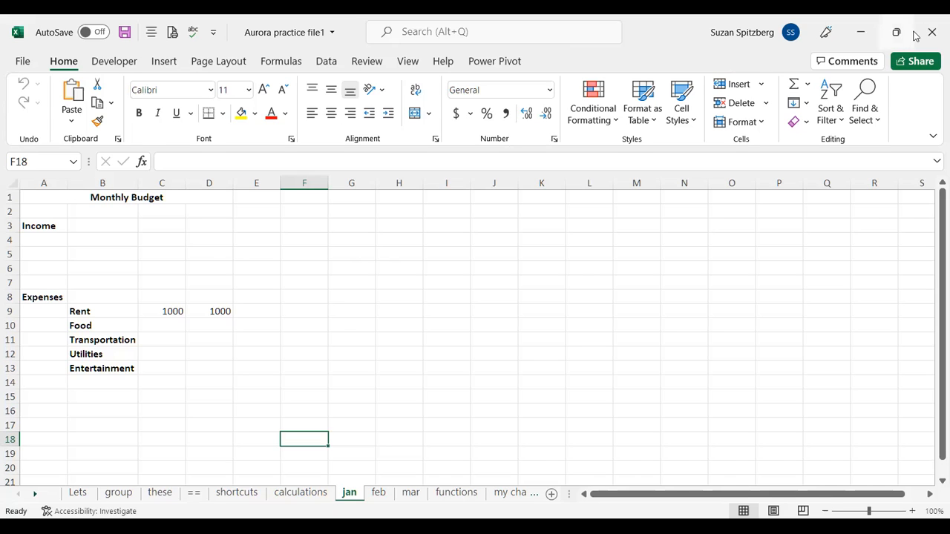
# Step: Switch to the tips and tricks document in Word and show it maximized from its first page
pyautogui.click(861, 35)
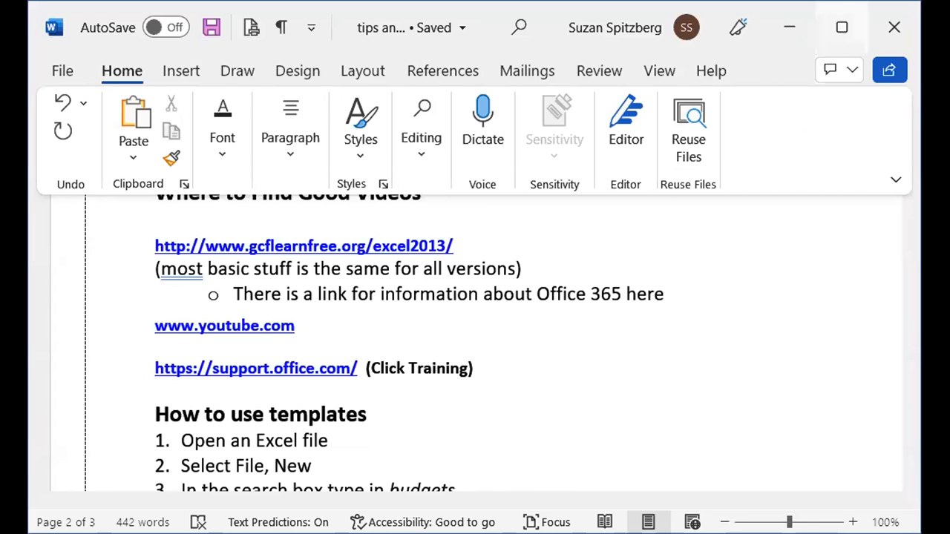
pyautogui.click(842, 26)
pyautogui.moveTo(935, 360); pyautogui.dragTo(933, 186)
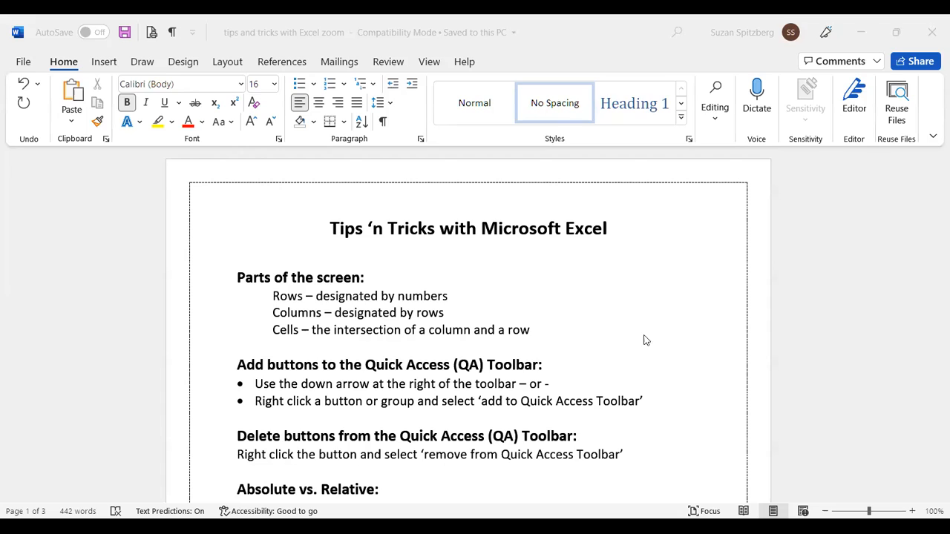
pyautogui.click(502, 365)
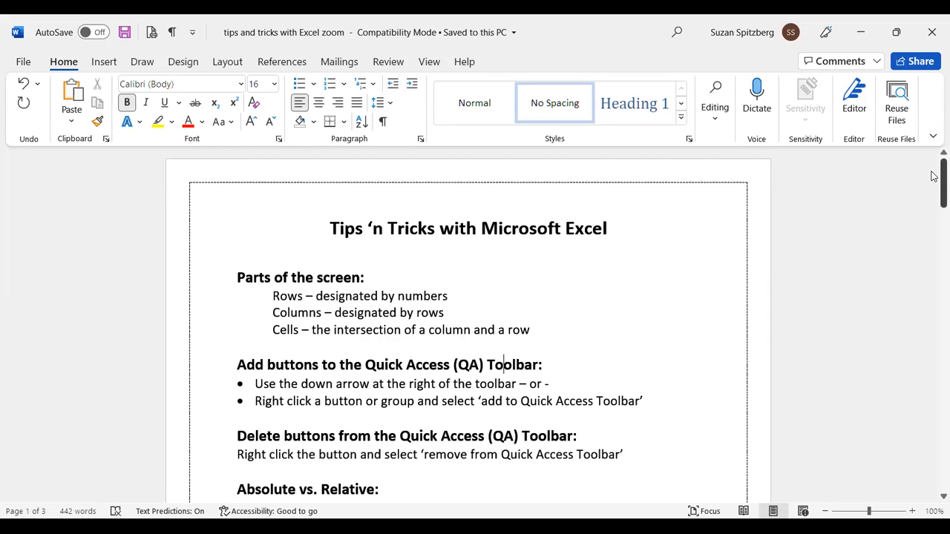
# Step: Read through the Excel tips document, from the Quick Access Toolbar notes to the instructions on using templates
pyautogui.moveTo(933, 176); pyautogui.dragTo(933, 202)
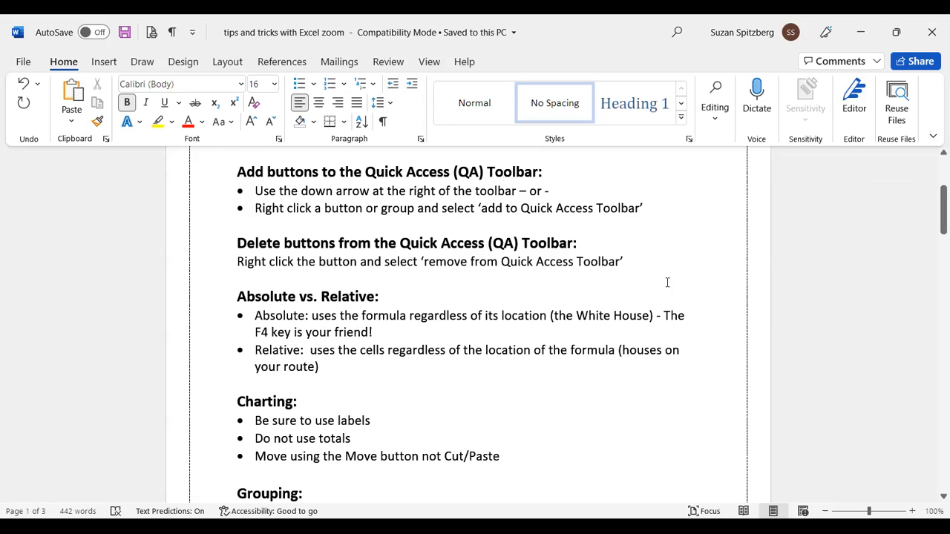
pyautogui.moveTo(933, 210); pyautogui.dragTo(934, 241)
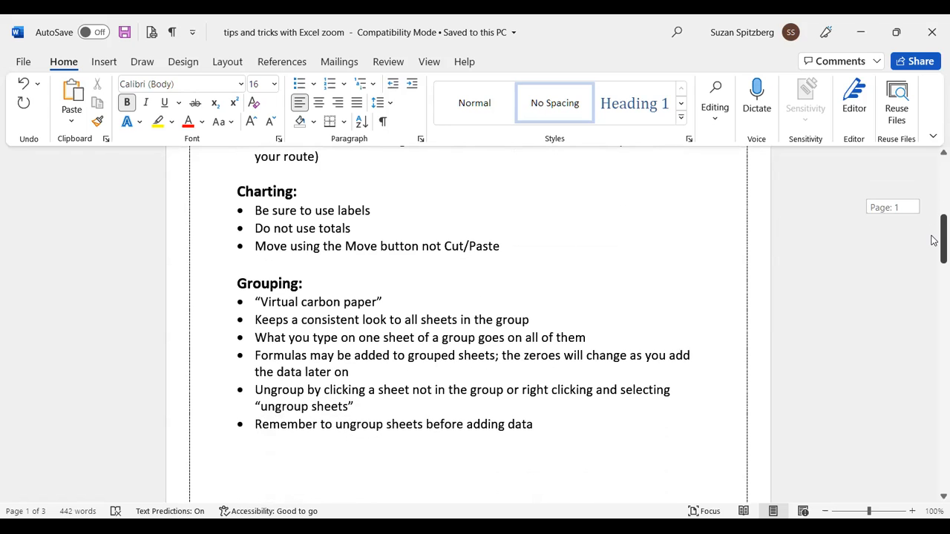
pyautogui.moveTo(934, 240); pyautogui.dragTo(934, 290)
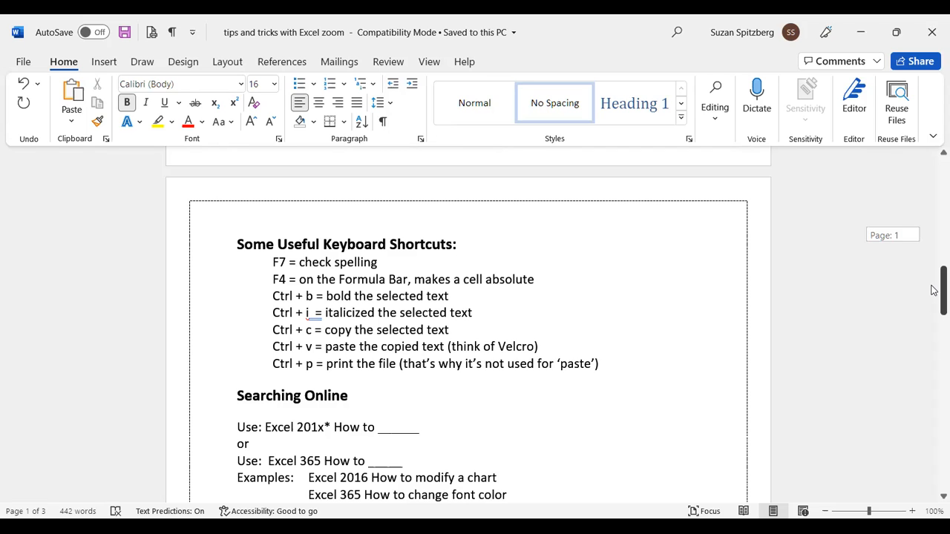
pyautogui.moveTo(934, 289); pyautogui.dragTo(934, 305)
pyautogui.moveTo(933, 314); pyautogui.dragTo(934, 321)
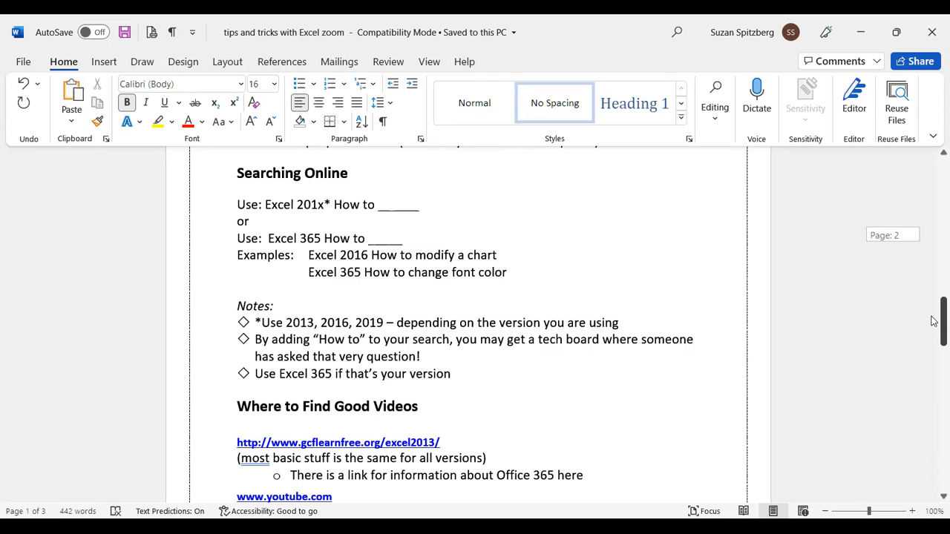
pyautogui.moveTo(934, 321); pyautogui.dragTo(934, 321)
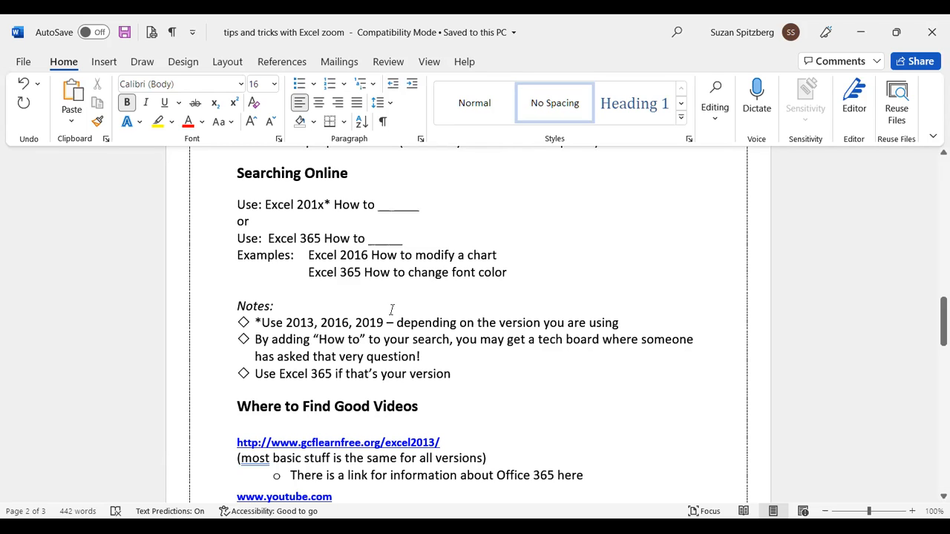
pyautogui.moveTo(934, 327); pyautogui.dragTo(934, 354)
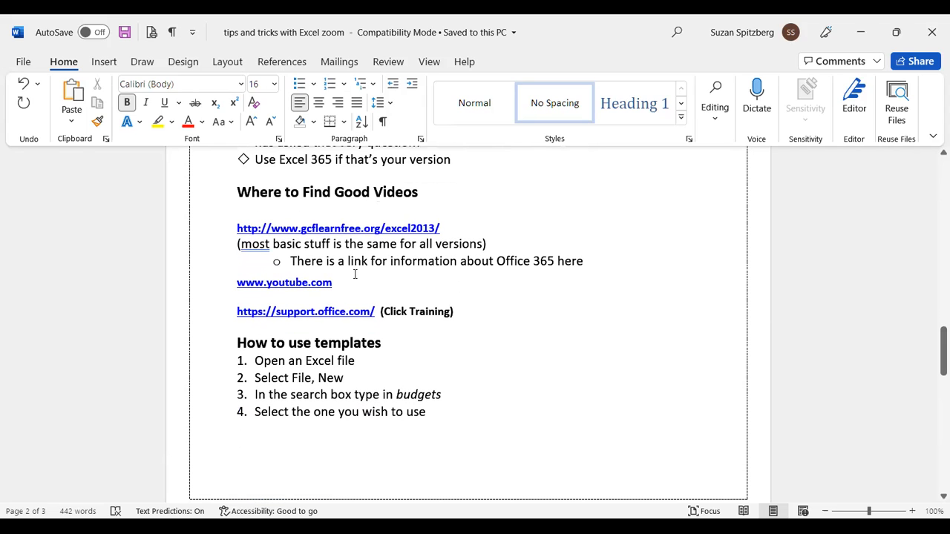